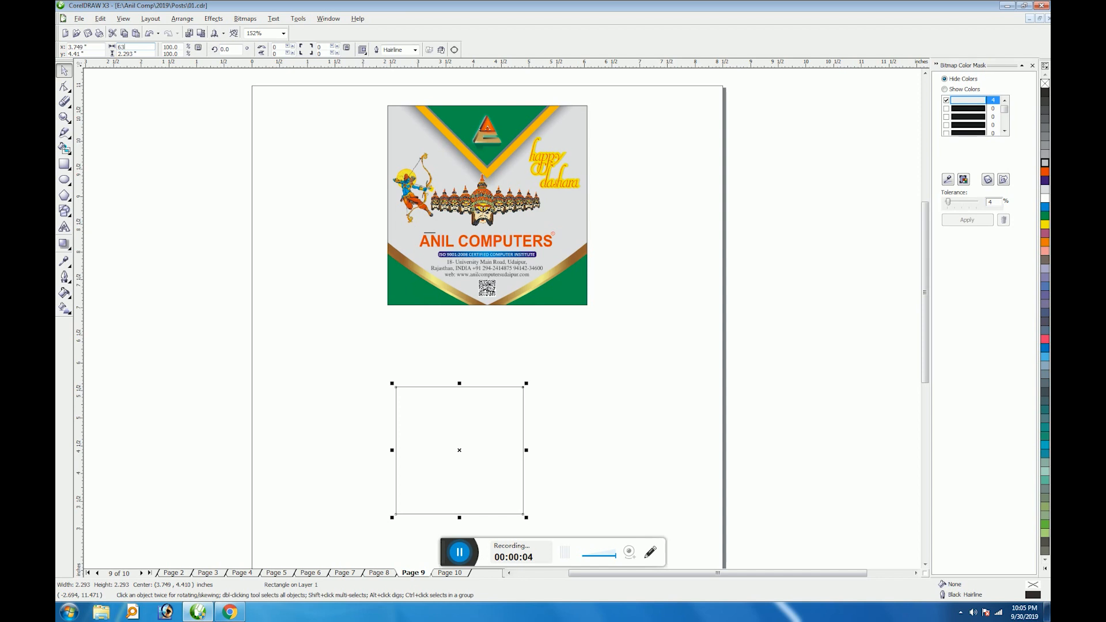
Set the empty rectangle's width and height to 3.6 inches.
{"action": "key", "text": "Return"}
{"action": "type", "text": "3."}
{"action": "key", "text": "Return"}
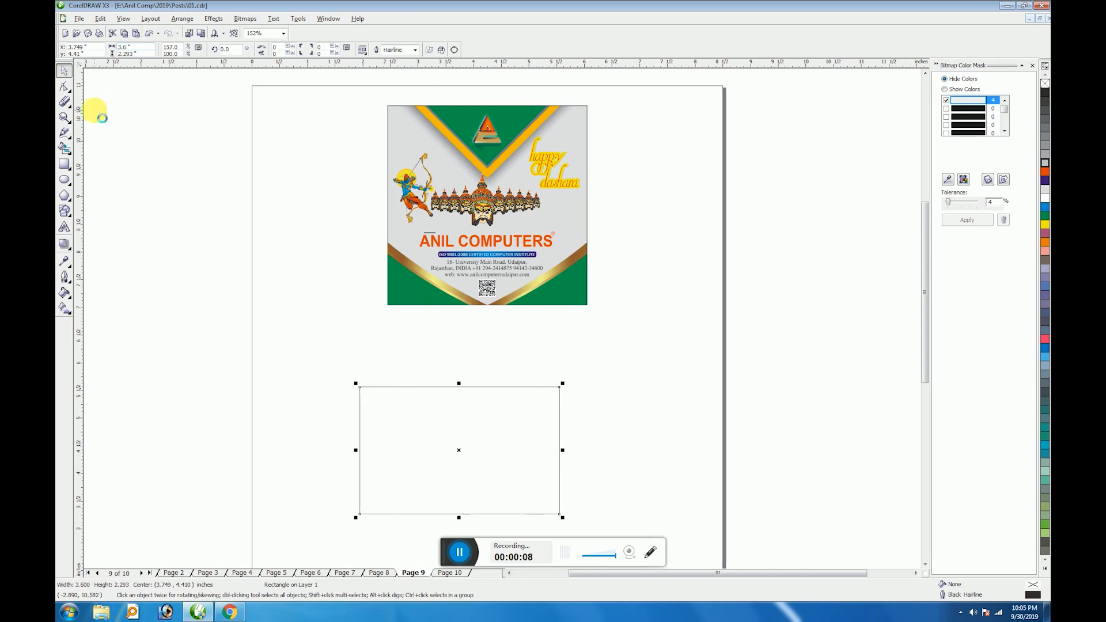
{"action": "left_click", "coordinate": [126, 54]}
{"action": "type", "text": "3.6"}
{"action": "key", "text": "Return"}
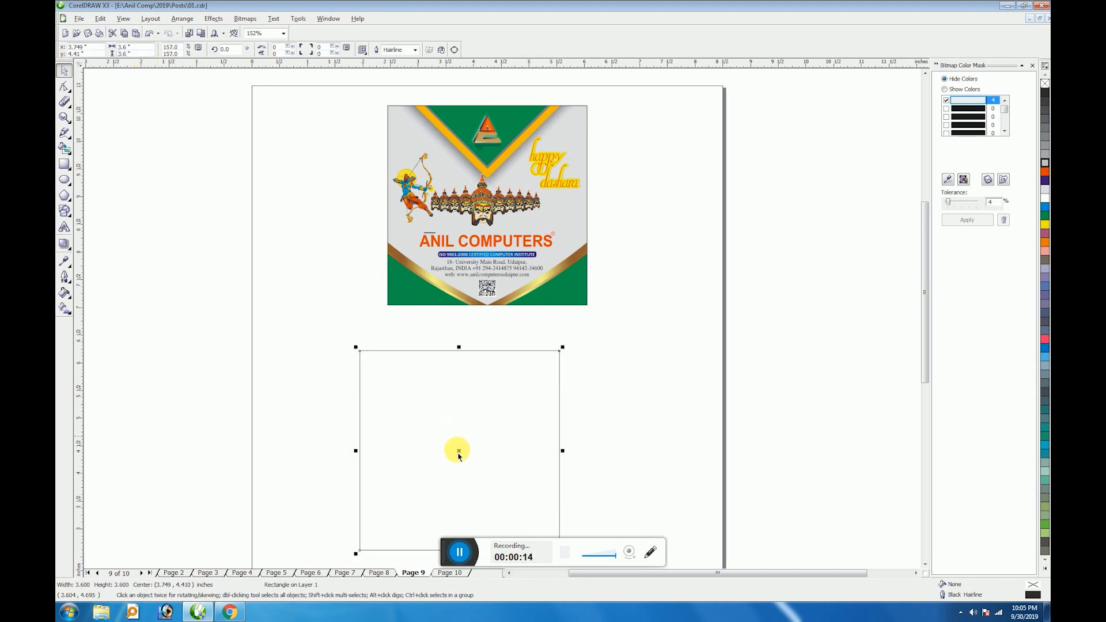
{"action": "left_click", "coordinate": [579, 542]}
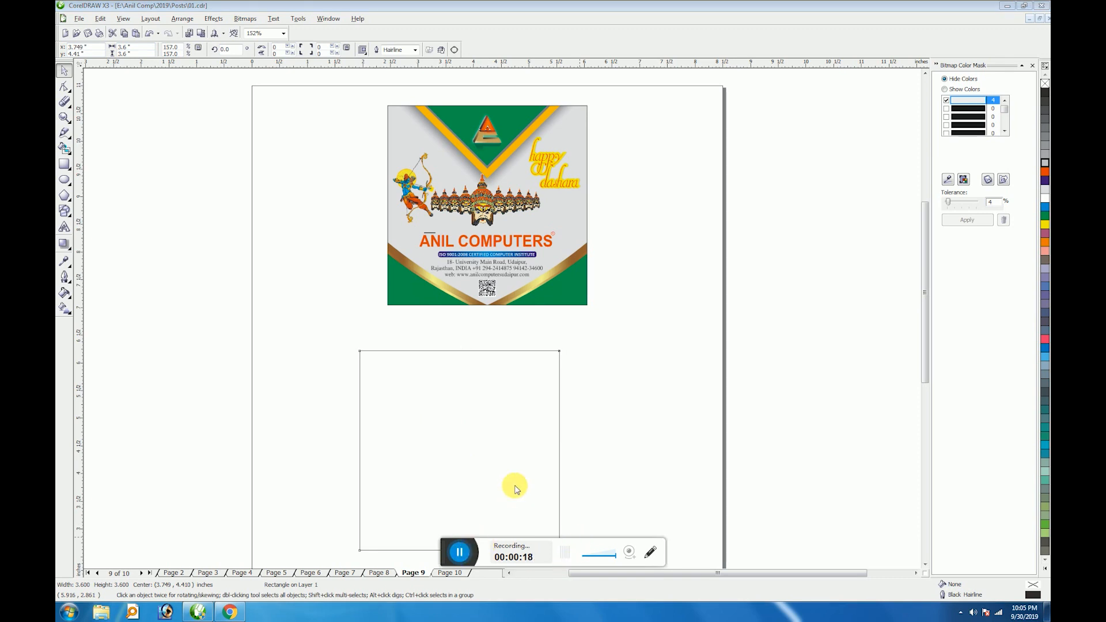
{"action": "left_click", "coordinate": [560, 351]}
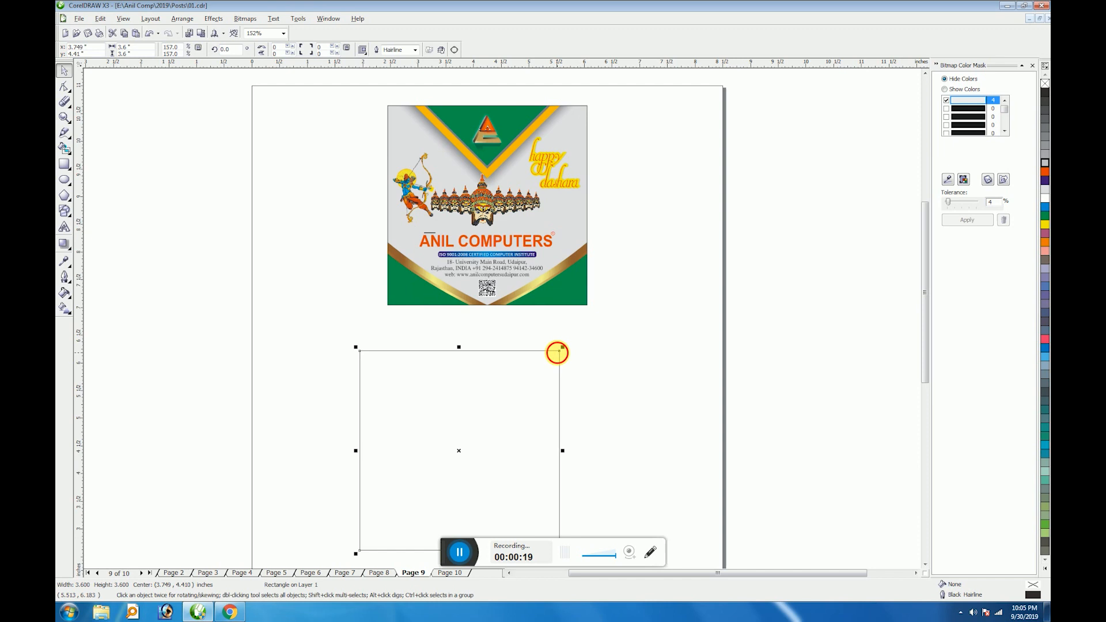
{"action": "left_click", "coordinate": [631, 548]}
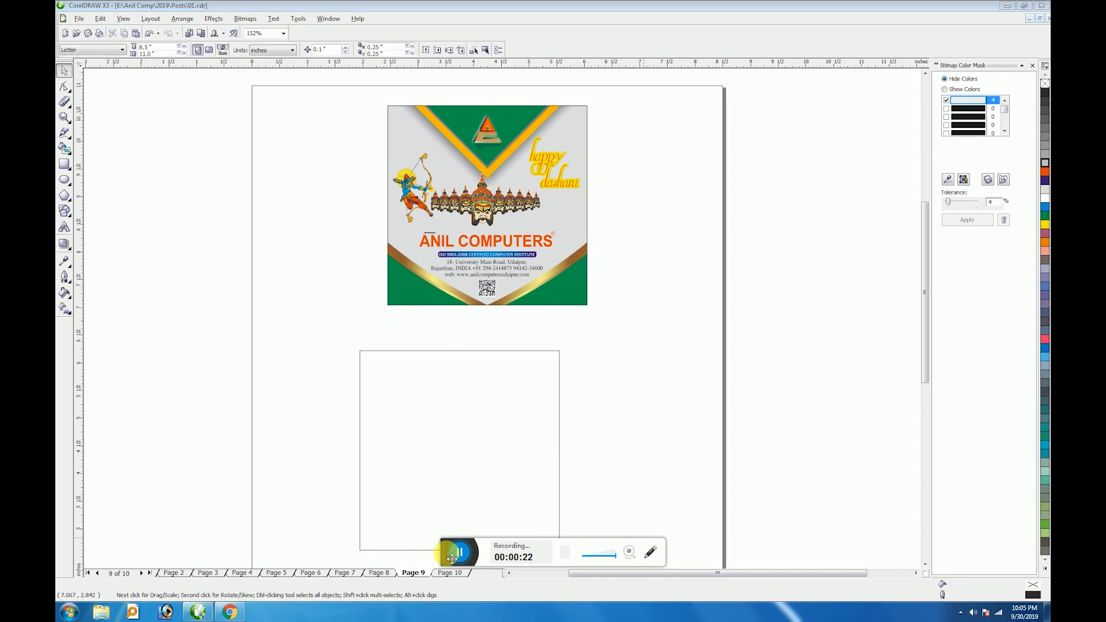
{"action": "left_click_drag", "start_coordinate": [451, 556], "coordinate": [430, 599]}
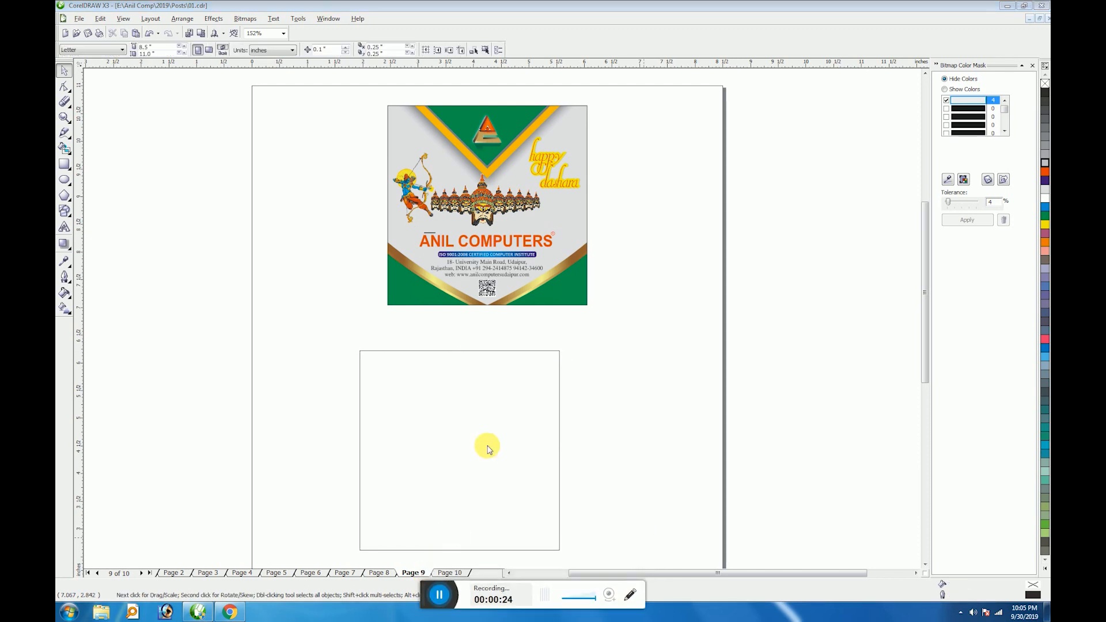
Centre the empty square horizontally under the finished poster and move it up slightly closer to it.
{"action": "left_click", "coordinate": [556, 351]}
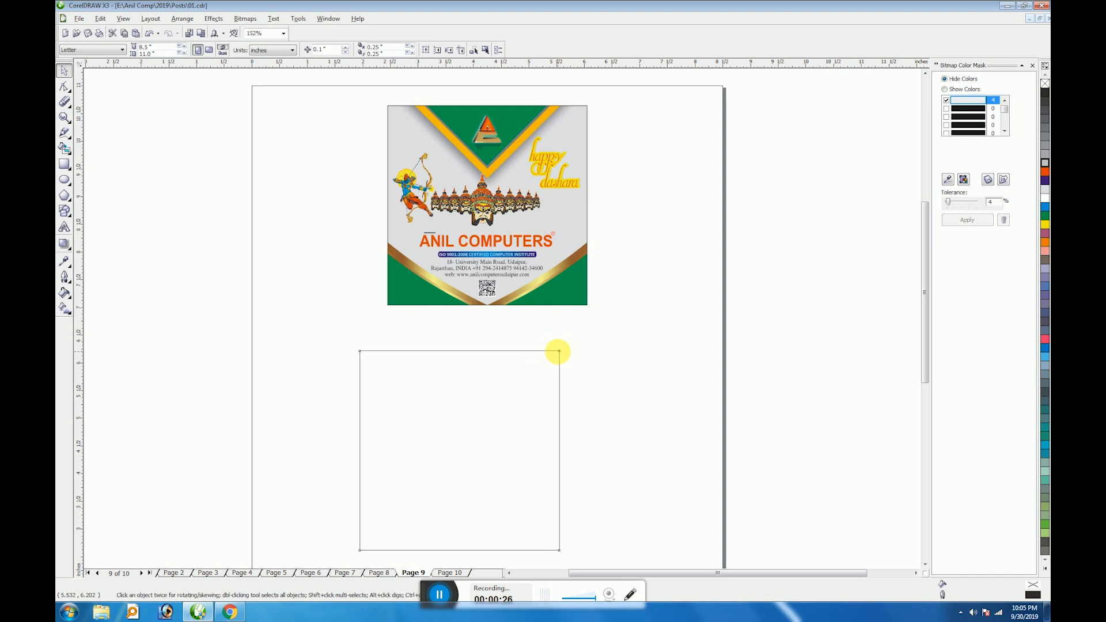
{"action": "left_click", "coordinate": [583, 303], "text": "shift"}
{"action": "key", "text": "c"}
{"action": "left_click", "coordinate": [600, 337]}
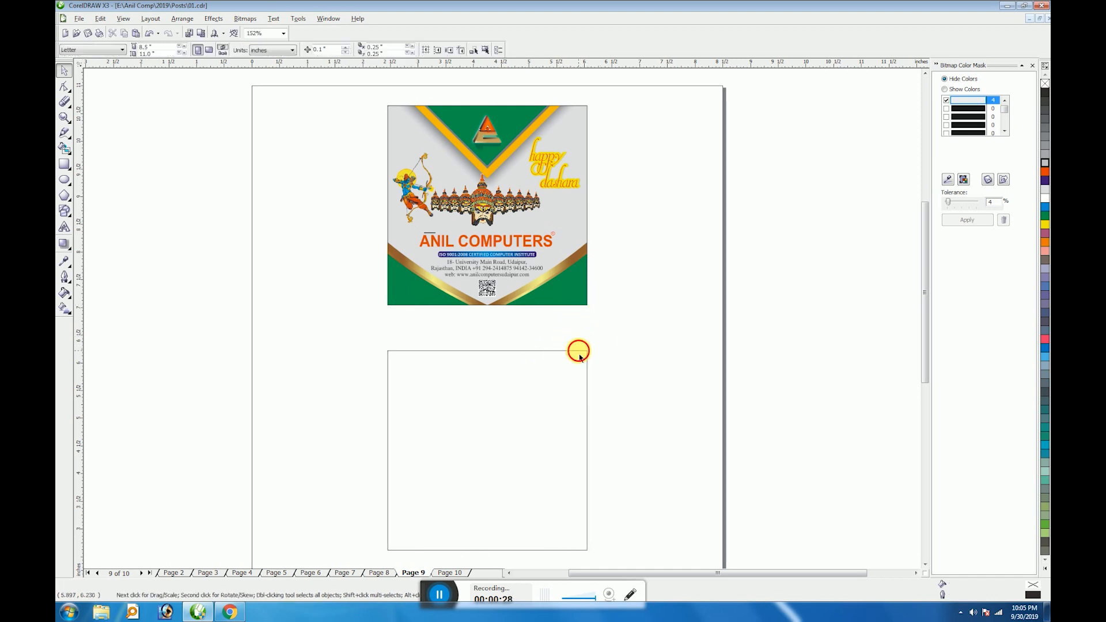
{"action": "left_click_drag", "start_coordinate": [581, 347], "coordinate": [579, 338]}
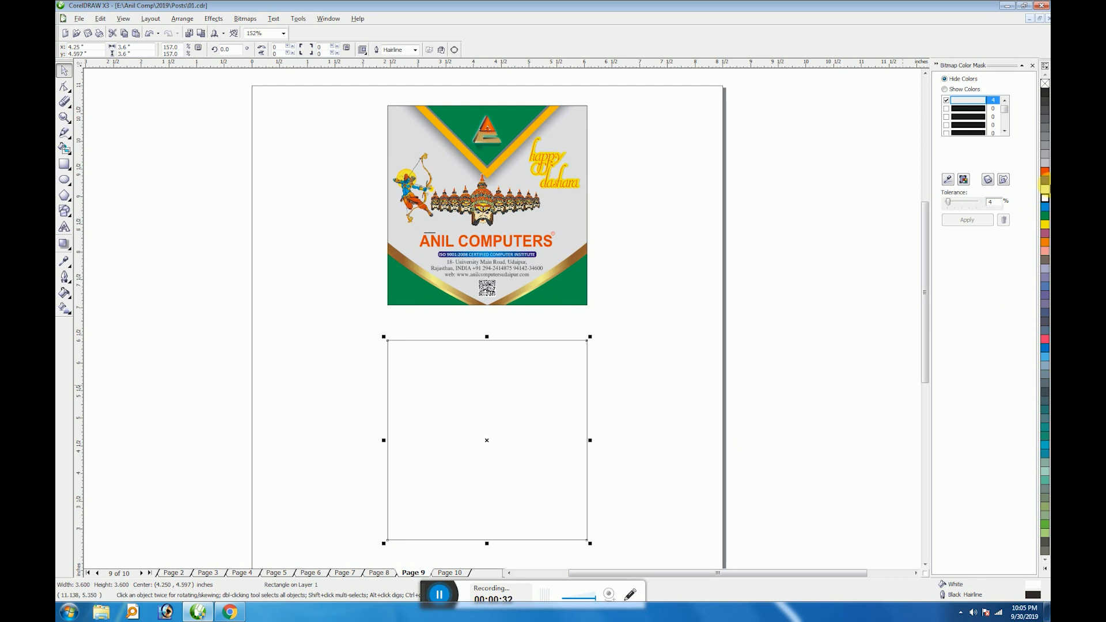
Fill the square with 10% Black.
{"action": "left_click", "coordinate": [1045, 165]}
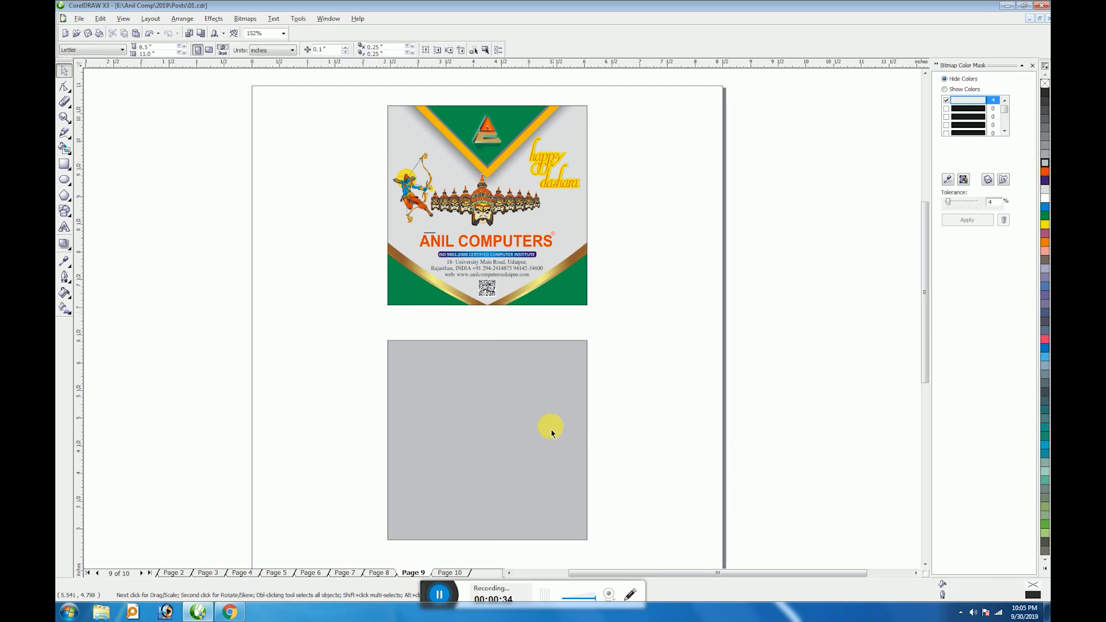
{"action": "left_click", "coordinate": [1045, 193]}
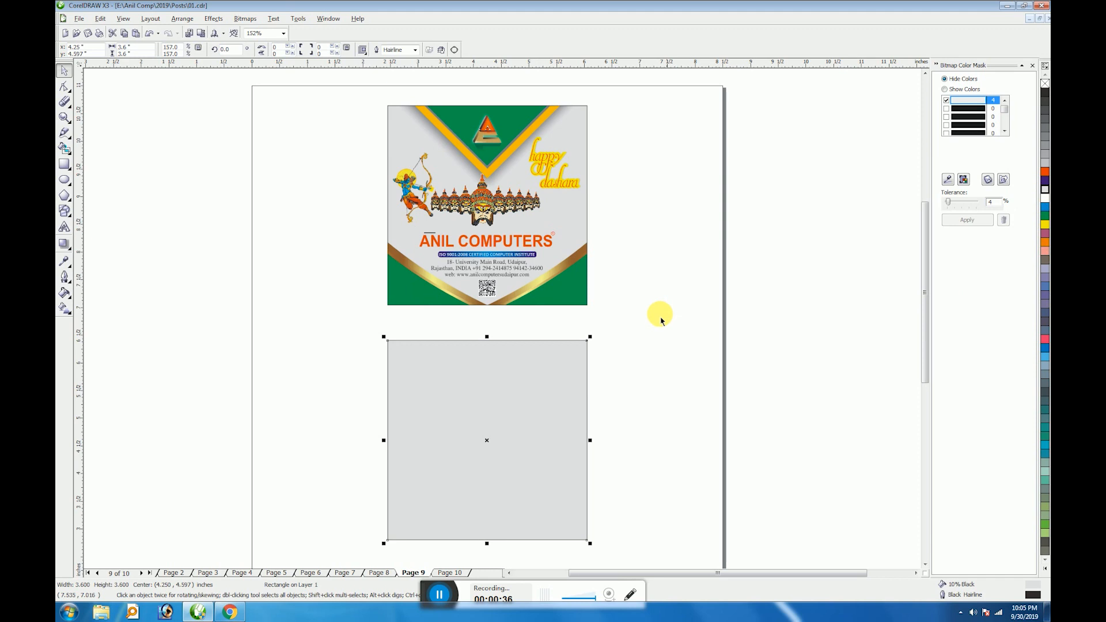
Create a concentric copy of the grey square scaled down to about 1.68 inches and rotate it 45 degrees.
{"action": "left_click_drag", "start_coordinate": [590, 336], "coordinate": [551, 392]}
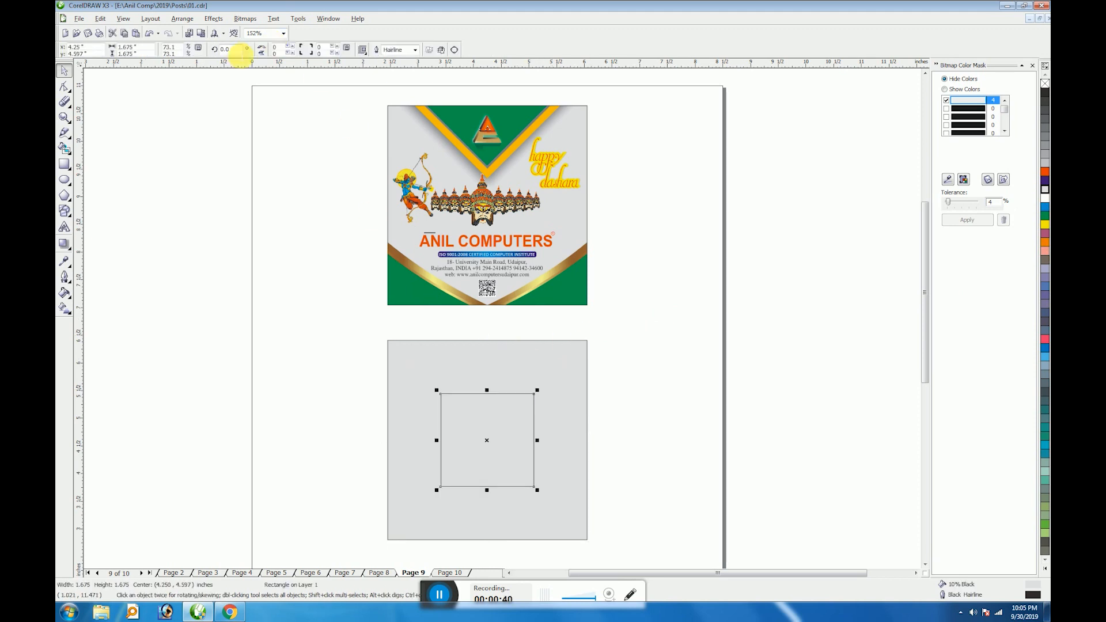
{"action": "type", "text": "45"}
{"action": "key", "text": "Return"}
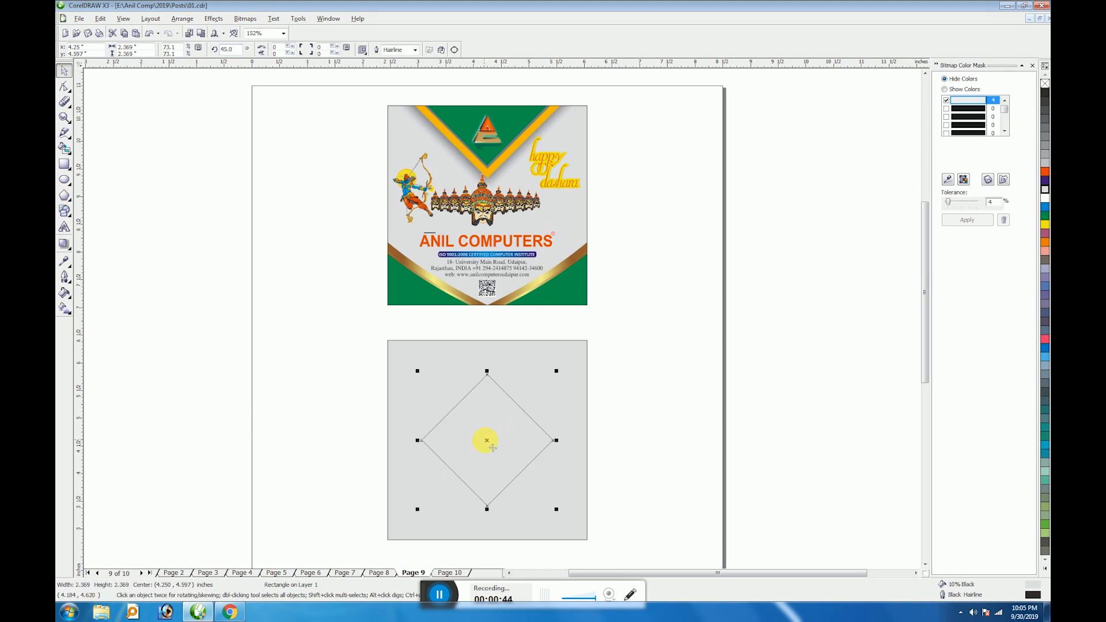
Centre the diamond on the grey square's upper edge, fill it with Green and remove its outline.
{"action": "left_click_drag", "start_coordinate": [486, 441], "coordinate": [488, 342]}
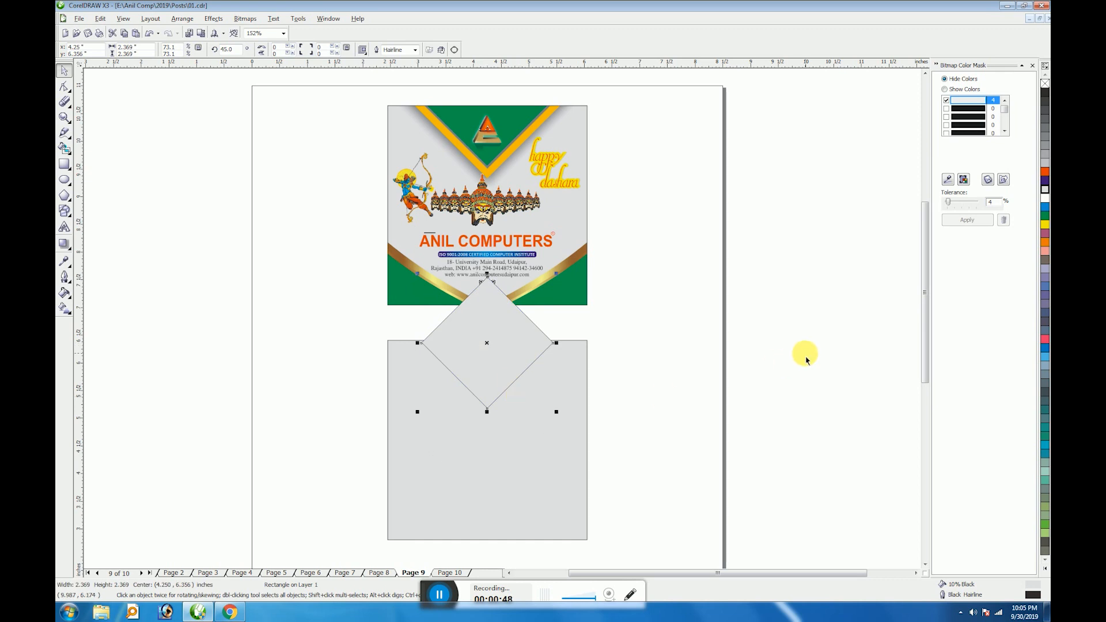
{"action": "left_click", "coordinate": [1045, 219]}
{"action": "right_click", "coordinate": [1045, 83]}
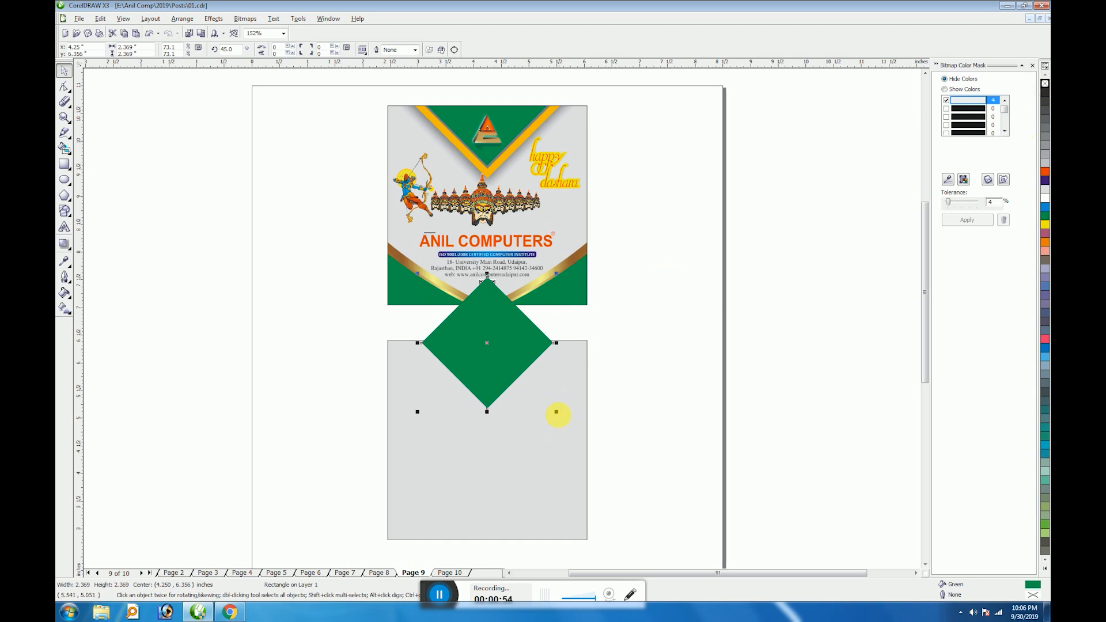
Make an enlarged copy of the green diamond, about 2.57 inches wide, offset downward behind it, and fill it with Deep Yellow.
{"action": "left_click_drag", "start_coordinate": [564, 423], "coordinate": [575, 434]}
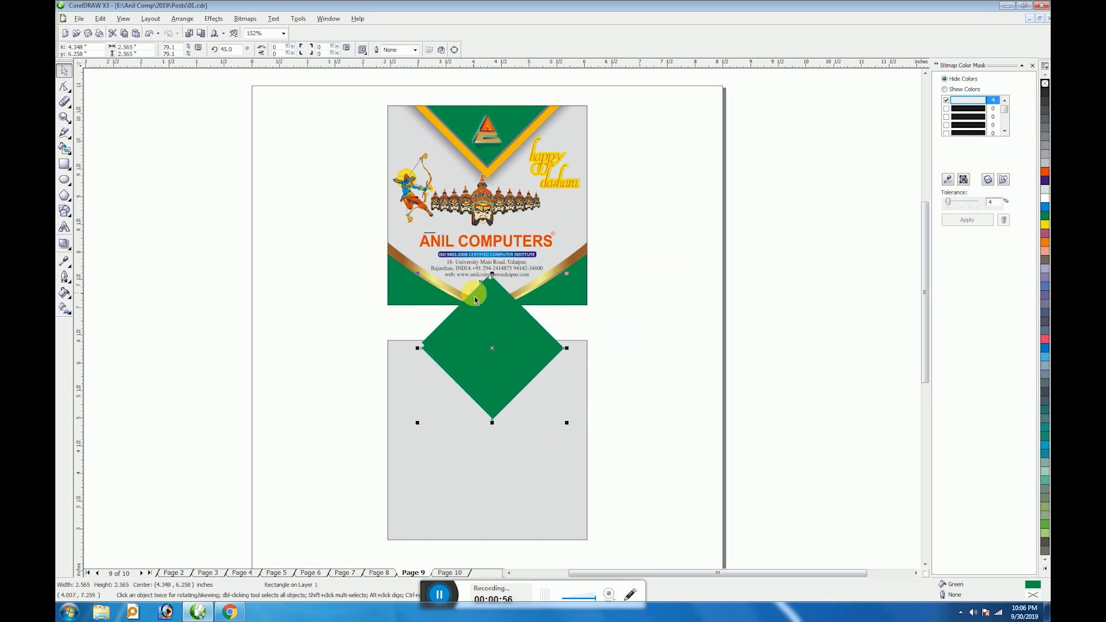
{"action": "left_click_drag", "start_coordinate": [489, 305], "coordinate": [484, 338]}
{"action": "left_click", "coordinate": [568, 344], "text": "shift"}
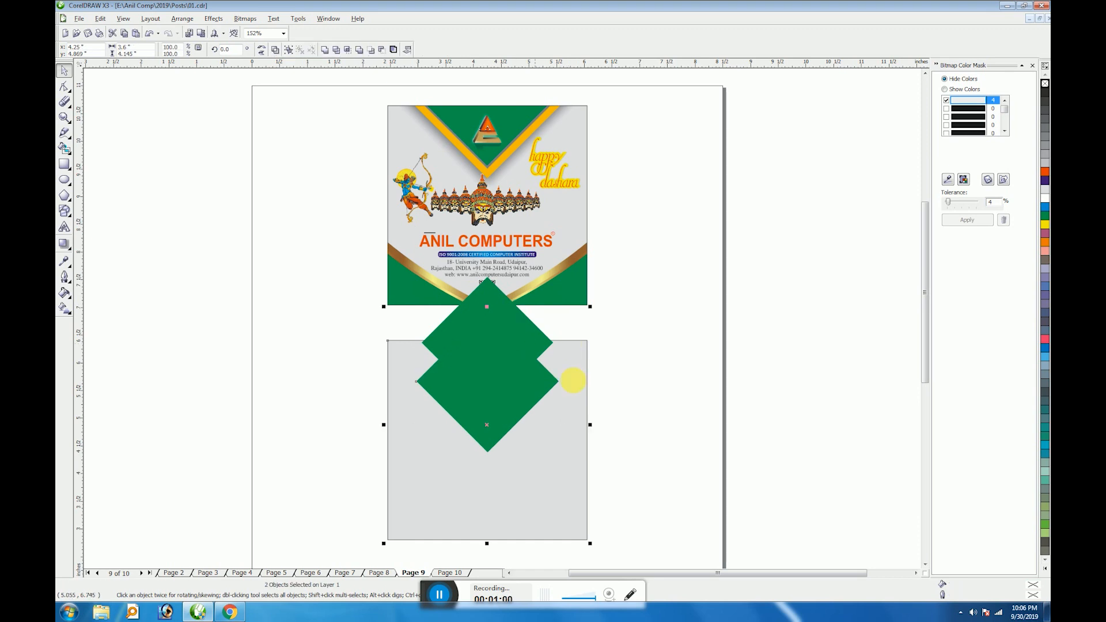
{"action": "left_click", "coordinate": [631, 395]}
{"action": "left_click", "coordinate": [523, 375]}
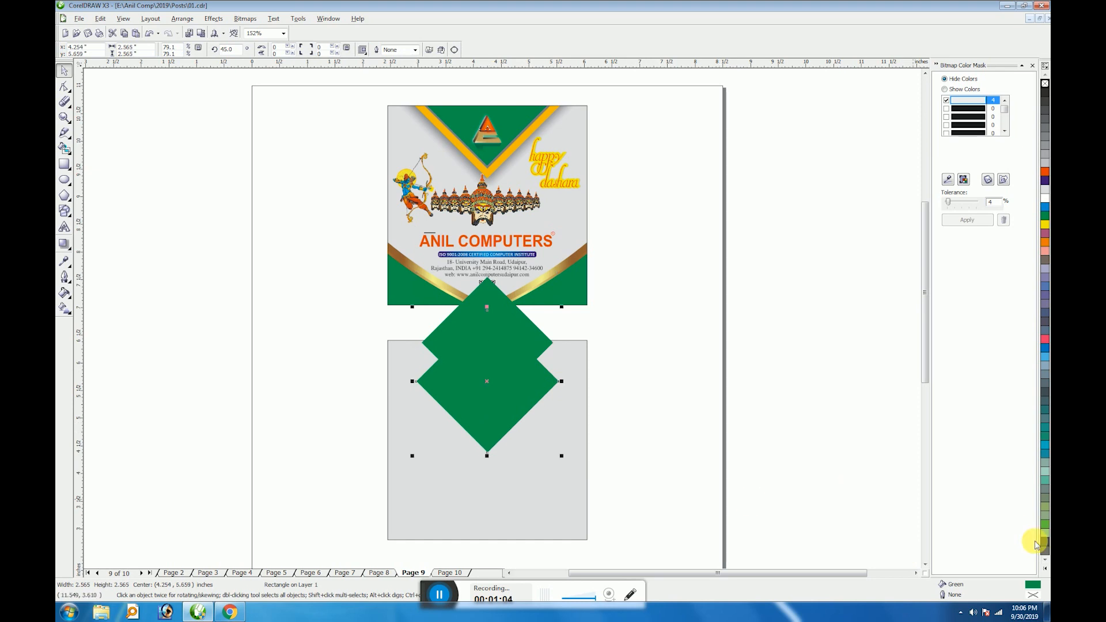
{"action": "left_click", "coordinate": [1043, 570]}
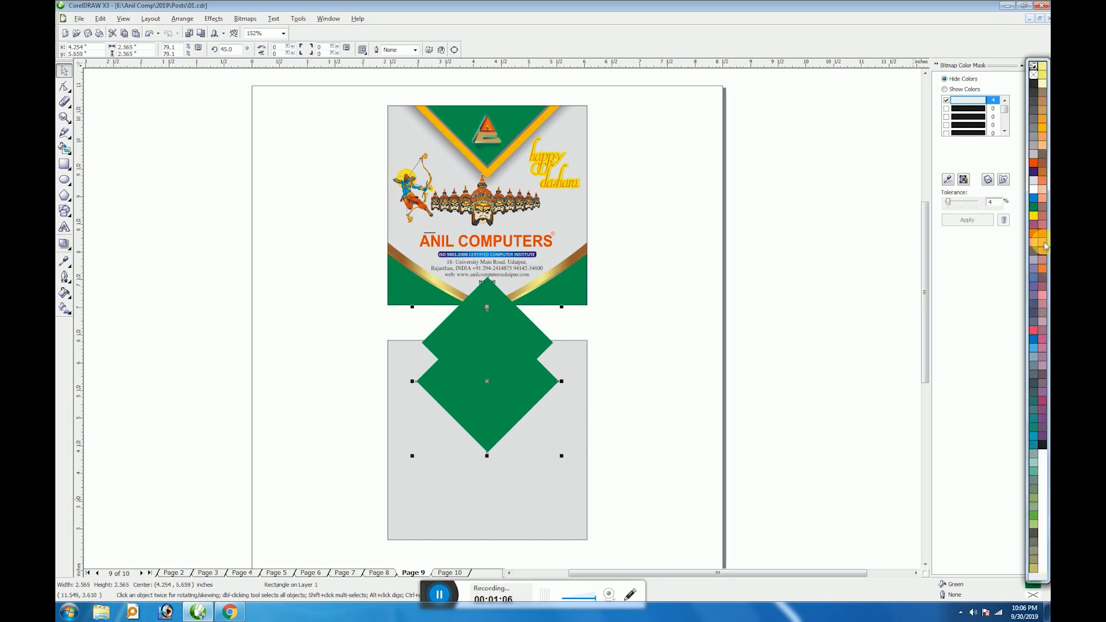
{"action": "left_click", "coordinate": [1043, 127]}
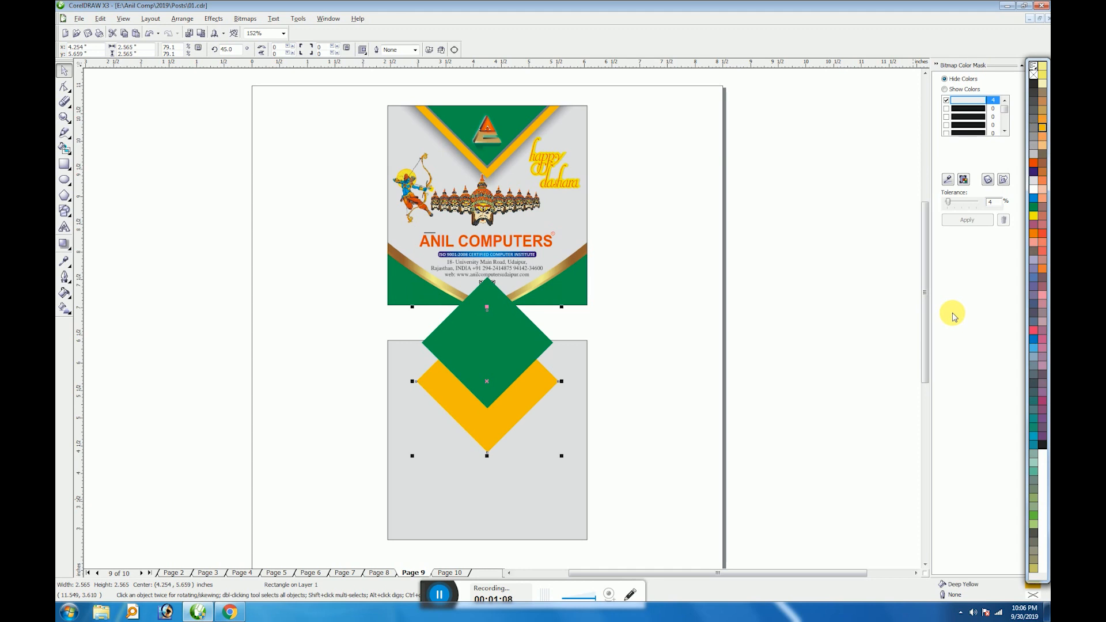
Align the yellow diamond to the centre of the green diamond so it forms a border around it.
{"action": "left_click", "coordinate": [507, 336]}
{"action": "left_click", "coordinate": [645, 348]}
{"action": "left_click", "coordinate": [548, 375]}
{"action": "left_click", "coordinate": [538, 351], "text": "shift"}
{"action": "key", "text": "e"}
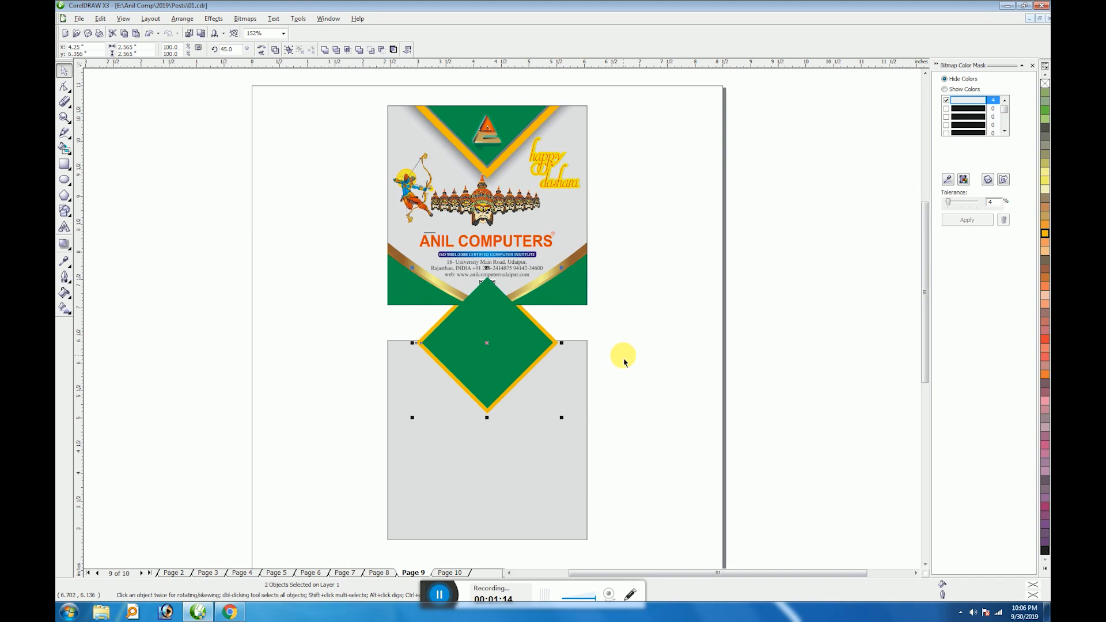
Give the green diamond a white 4 pt outline placed behind its fill.
{"action": "left_click", "coordinate": [504, 326]}
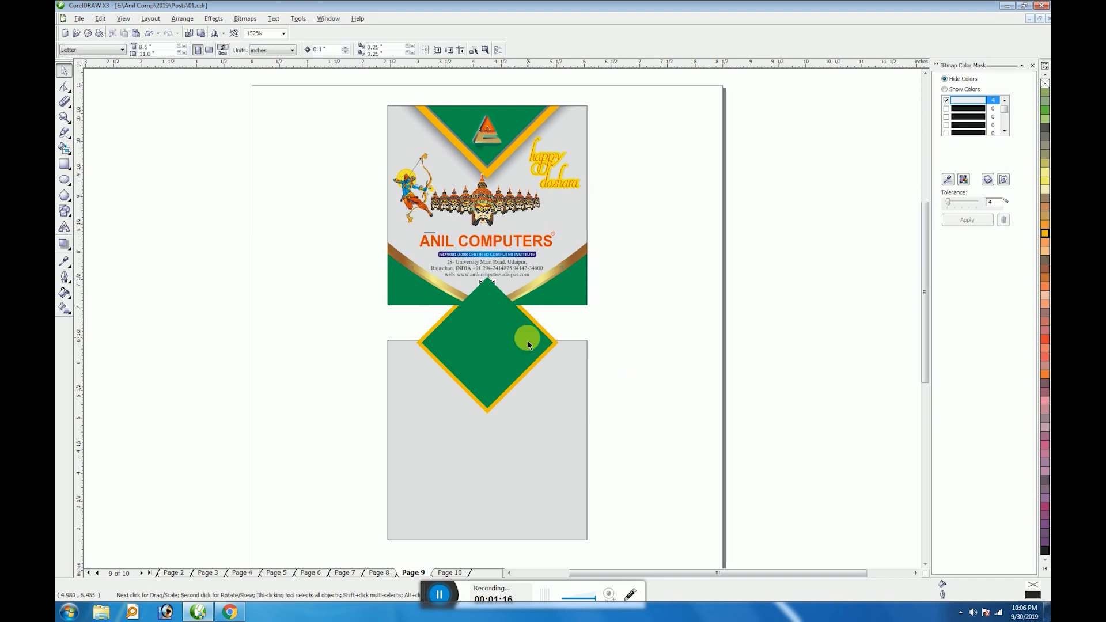
{"action": "left_click", "coordinate": [1045, 570]}
{"action": "right_click", "coordinate": [1036, 190]}
{"action": "key", "text": "F12"}
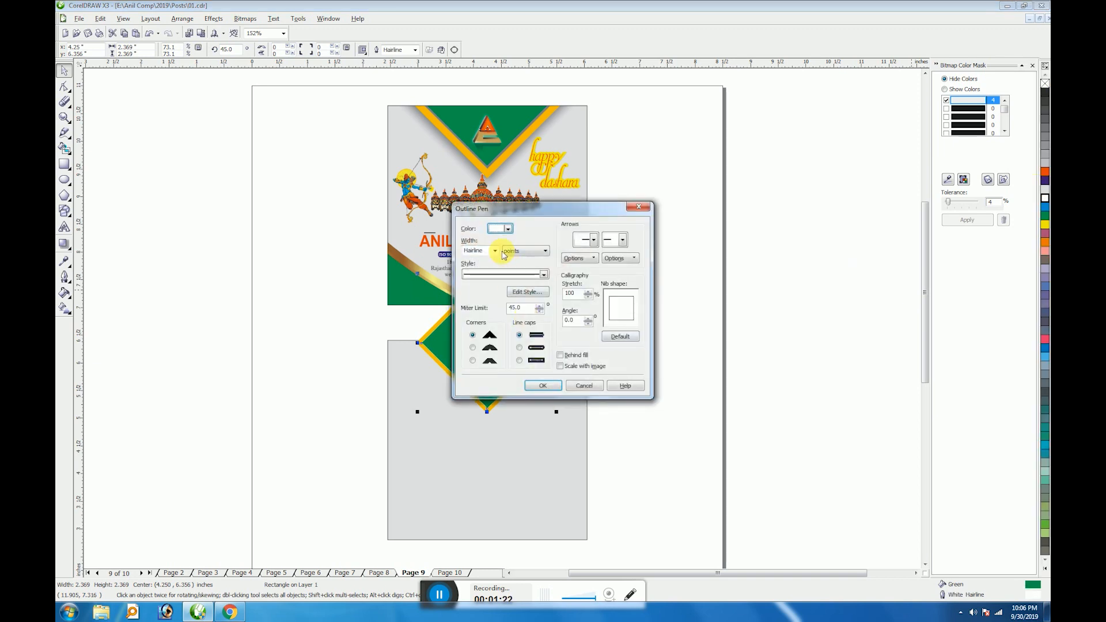
{"action": "left_click", "coordinate": [495, 251]}
{"action": "left_click", "coordinate": [491, 294]}
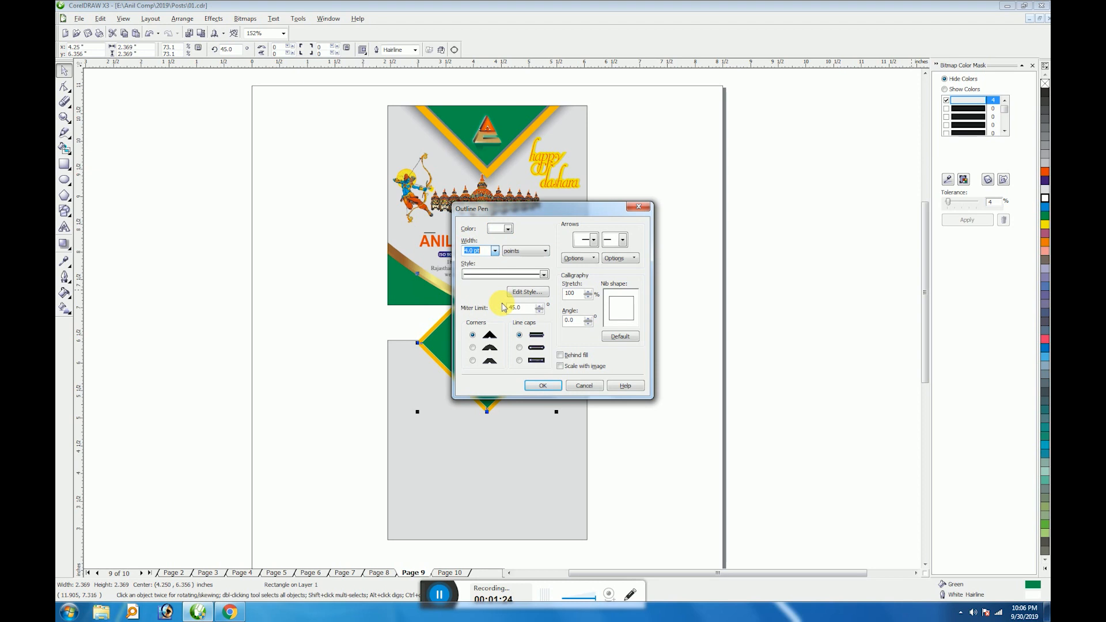
{"action": "left_click", "coordinate": [561, 355]}
{"action": "left_click", "coordinate": [551, 385]}
{"action": "left_click", "coordinate": [336, 314]}
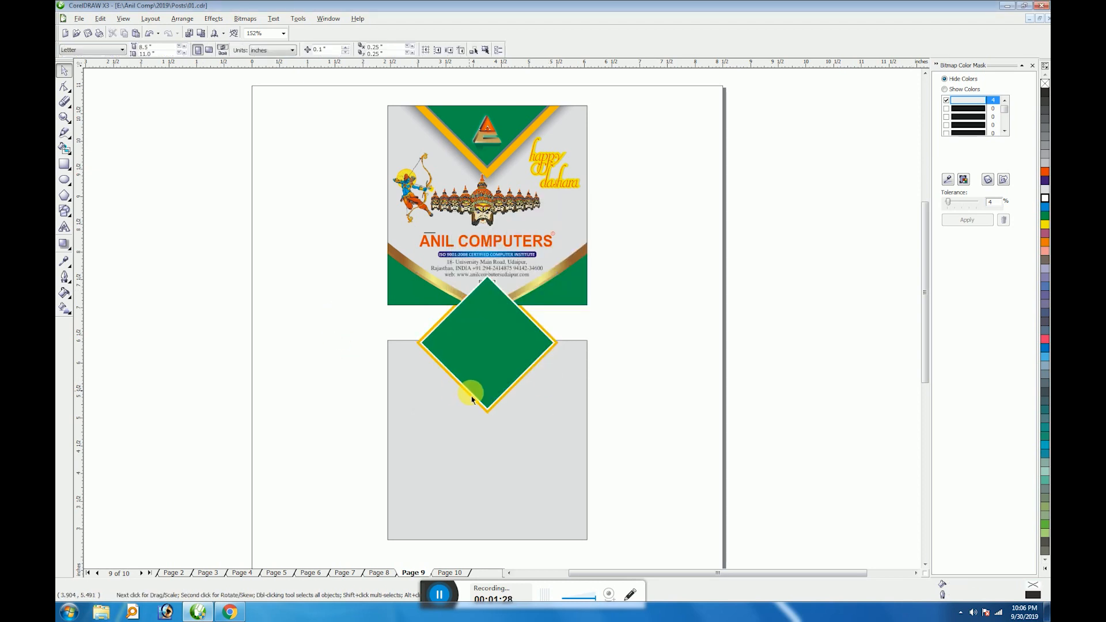
Enlarge the yellow diamond to about 2.76 inches wide and centre it on the green diamond again.
{"action": "left_click", "coordinate": [487, 412]}
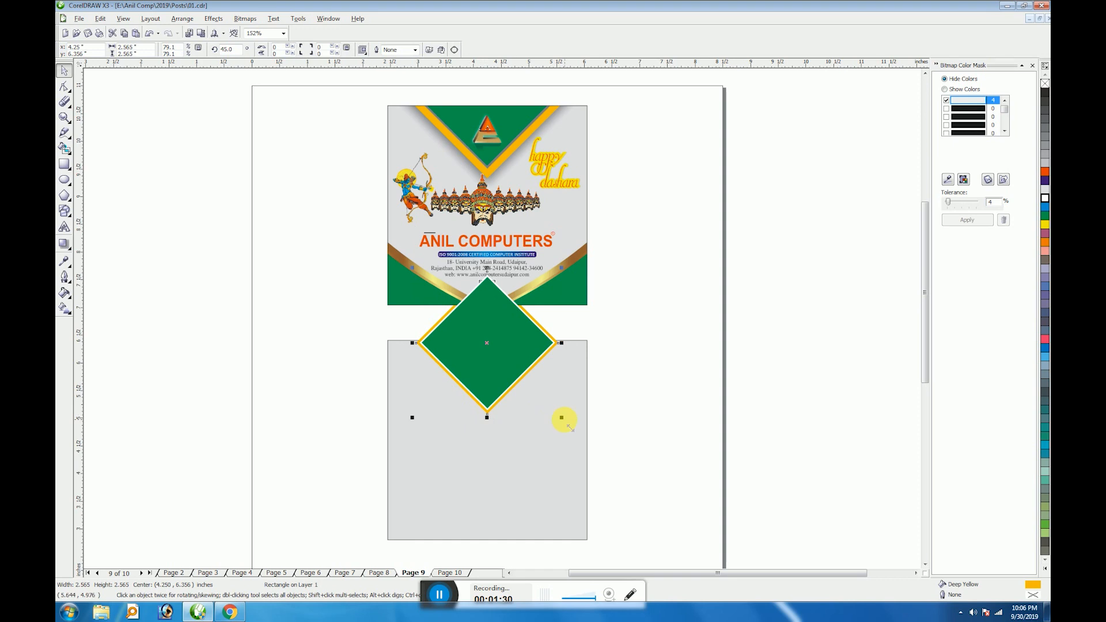
{"action": "left_click_drag", "start_coordinate": [565, 425], "coordinate": [572, 432]}
{"action": "left_click", "coordinate": [527, 344], "text": "shift"}
{"action": "key", "text": "c"}
{"action": "key", "text": "e"}
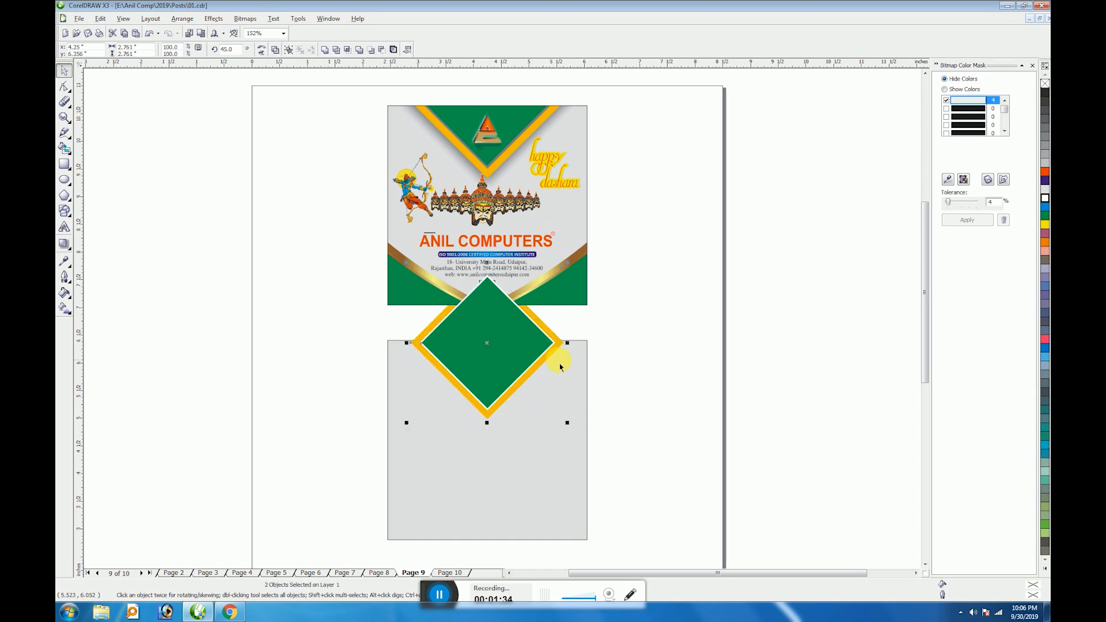
Group the two diamonds and place them inside the grey square as a PowerClip.
{"action": "key", "text": "ctrl+g"}
{"action": "key", "text": "alt+c"}
{"action": "key", "text": "w"}
{"action": "key", "text": "p"}
{"action": "left_click", "coordinate": [546, 430]}
Edit the PowerClip contents and move the diamond group up to centre it on the square's upper edge.
{"action": "right_click", "coordinate": [546, 430]}
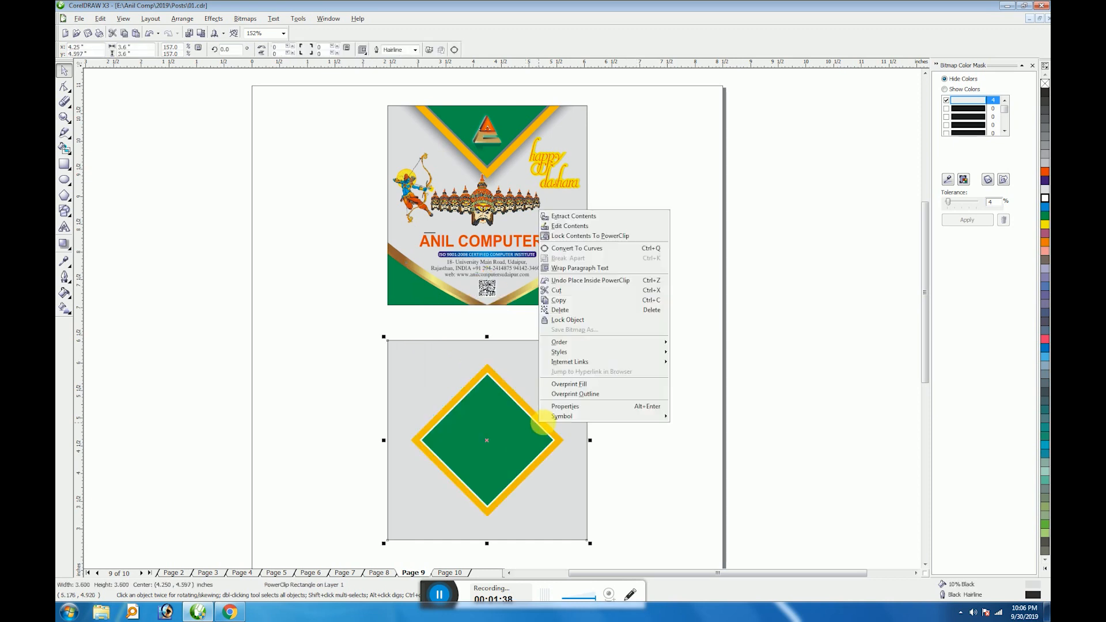
{"action": "left_click", "coordinate": [582, 227]}
{"action": "left_click", "coordinate": [502, 462]}
{"action": "left_click_drag", "start_coordinate": [502, 462], "coordinate": [503, 363]}
{"action": "left_click", "coordinate": [147, 574]}
Add a drop shadow extending downward from the diamond group inside the PowerClip and finish editing its contents.
{"action": "right_click", "coordinate": [517, 358]}
{"action": "left_click", "coordinate": [521, 368]}
{"action": "left_click", "coordinate": [507, 373]}
{"action": "left_click", "coordinate": [65, 243]}
{"action": "left_click_drag", "start_coordinate": [487, 341], "coordinate": [485, 421]}
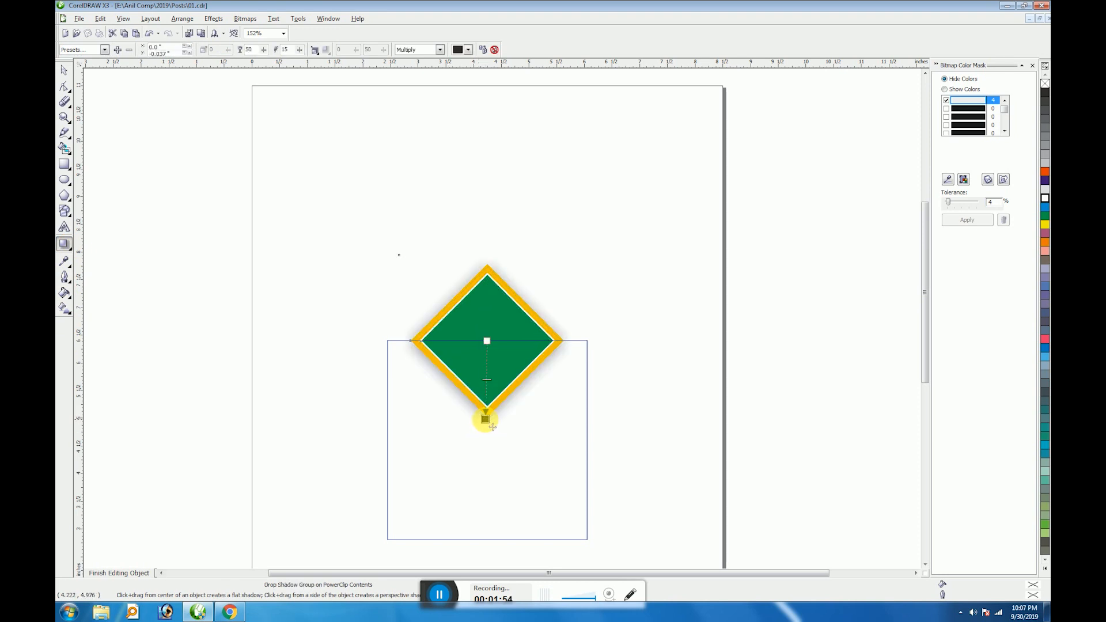
{"action": "left_click", "coordinate": [134, 573]}
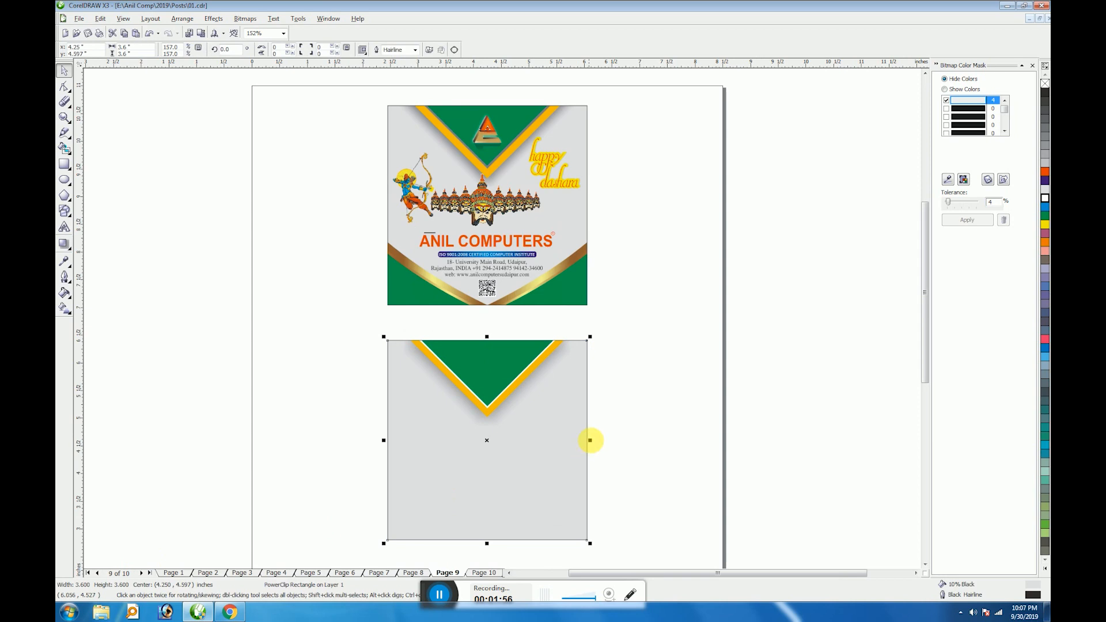
Import the ten-headed Ravana image from the Desktop and place it below the green triangle.
{"action": "left_click", "coordinate": [641, 396]}
{"action": "key", "text": "ctrl+i"}
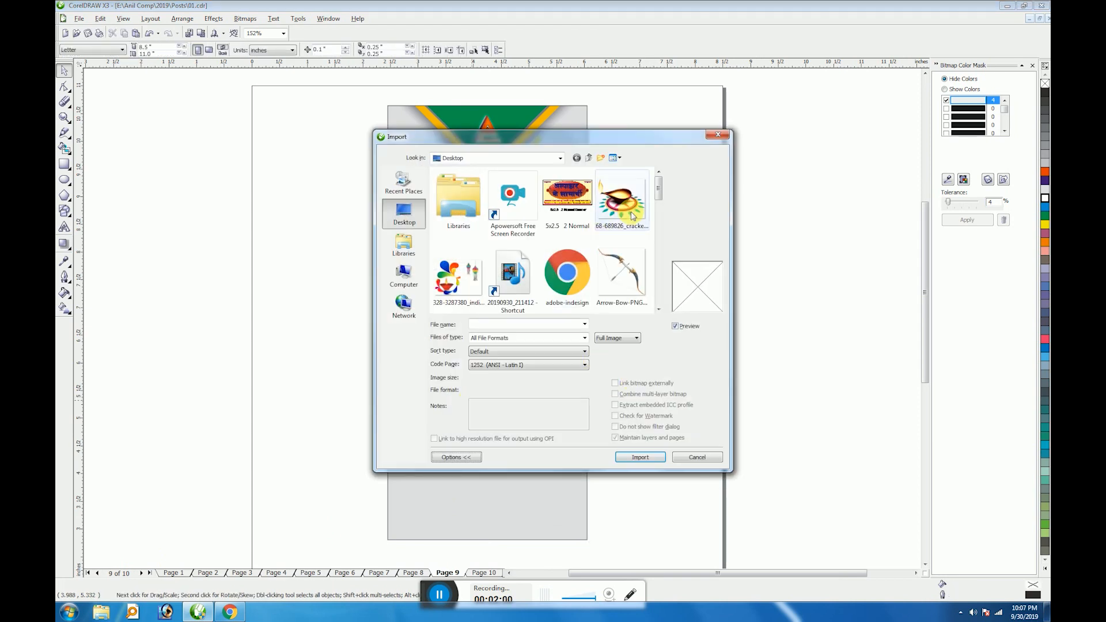
{"action": "scroll", "coordinate": [661, 200], "scroll_direction": "down", "scroll_amount": 1}
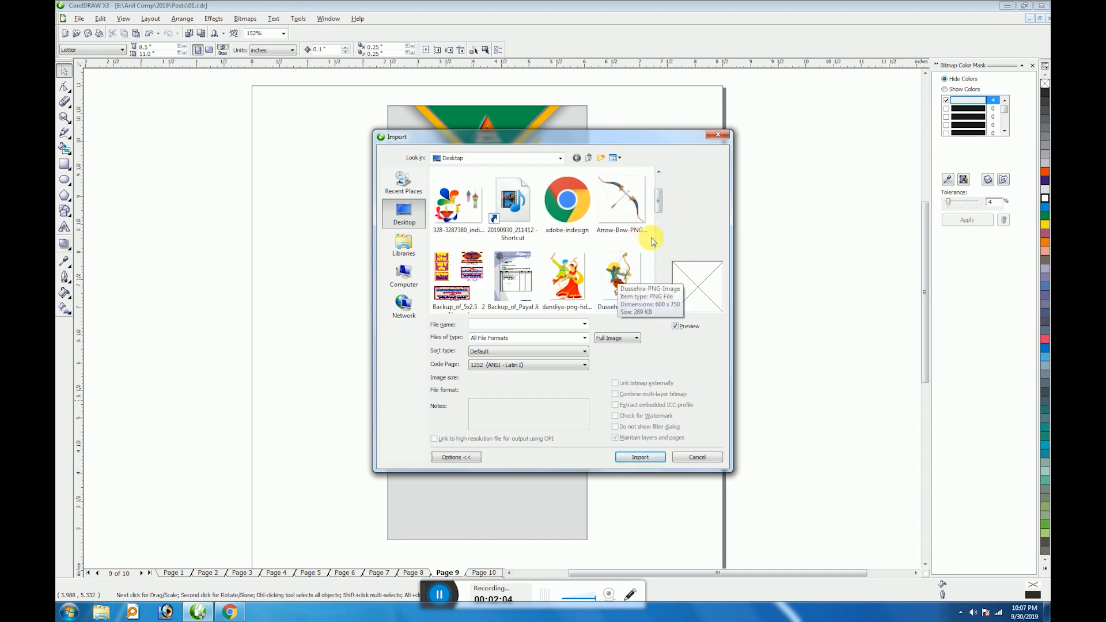
{"action": "scroll", "coordinate": [660, 222], "scroll_direction": "down", "scroll_amount": 1}
{"action": "scroll", "coordinate": [661, 222], "scroll_direction": "down", "scroll_amount": 1}
{"action": "left_click", "coordinate": [580, 274]}
{"action": "left_click", "coordinate": [640, 457]}
{"action": "left_click", "coordinate": [445, 412]}
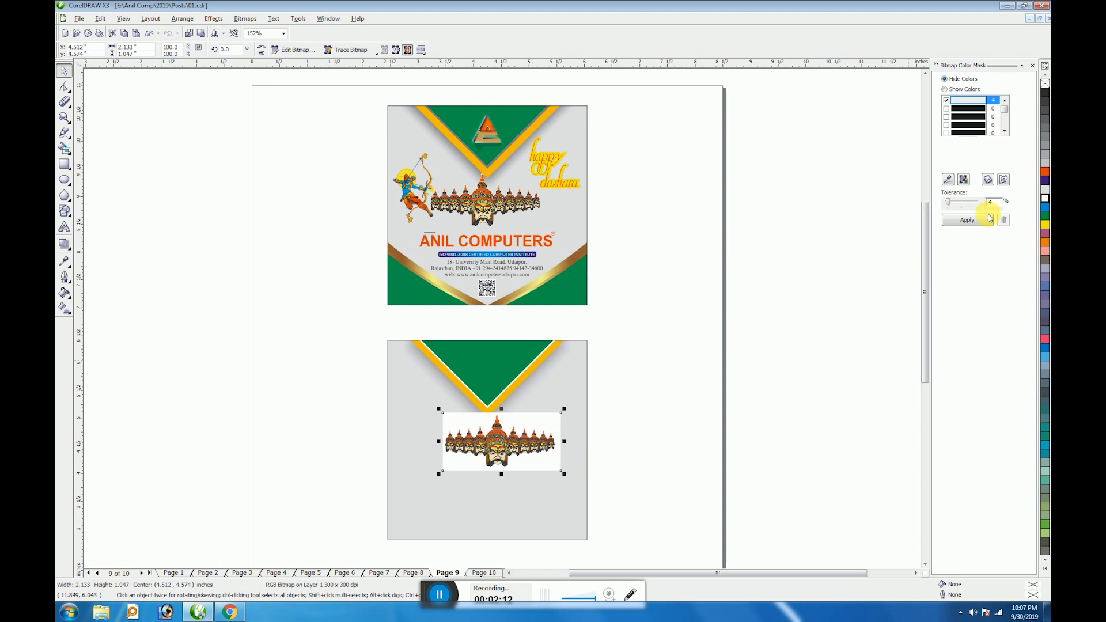
Hide the Ravana image's white background with the Bitmap Color Mask at 4% tolerance.
{"action": "left_click", "coordinate": [949, 179]}
{"action": "left_click", "coordinate": [970, 220]}
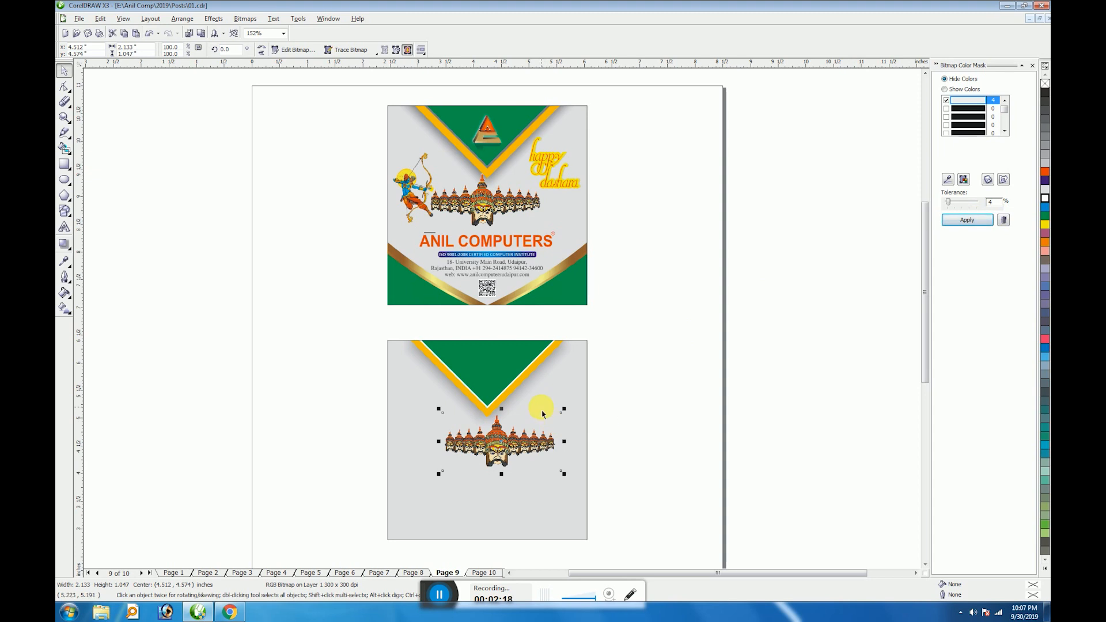
{"action": "left_click", "coordinate": [617, 414]}
Copy the company name, address and QR code block from the sample into the new square's lower part, group it and centre it horizontally.
{"action": "left_click_drag", "start_coordinate": [361, 228], "coordinate": [585, 306]}
{"action": "left_click_drag", "start_coordinate": [510, 263], "coordinate": [512, 467]}
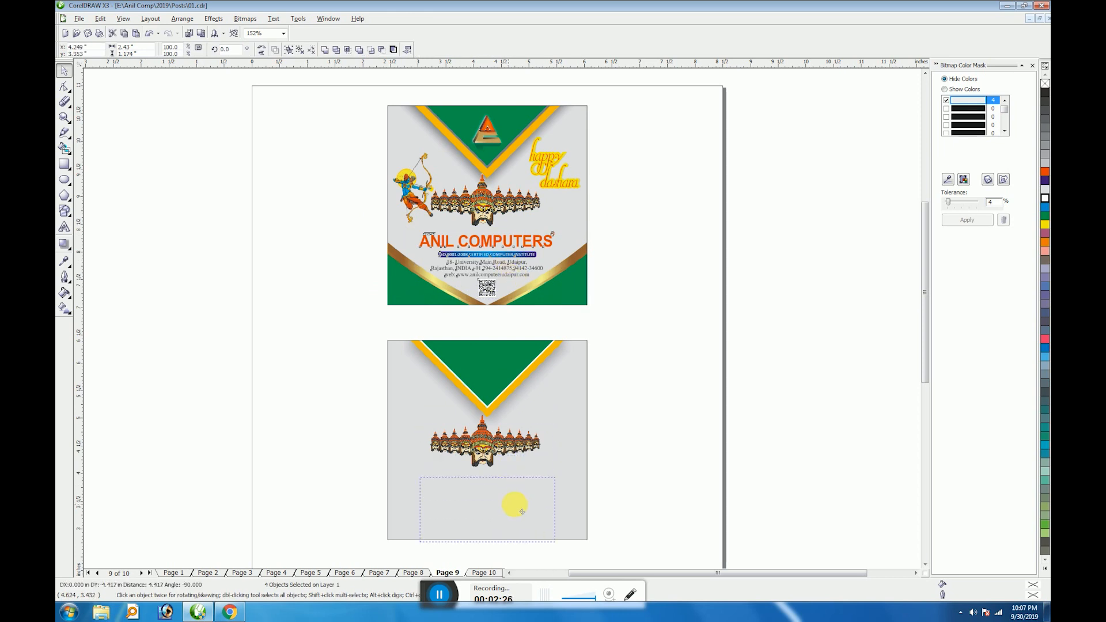
{"action": "mouse_move", "coordinate": [523, 505]}
{"action": "left_mouse_down"}
{"action": "mouse_move", "coordinate": [516, 488]}
{"action": "mouse_move", "coordinate": [519, 501]}
{"action": "left_mouse_up"}
{"action": "key", "text": "ctrl+g"}
{"action": "left_click", "coordinate": [578, 499], "text": "shift"}
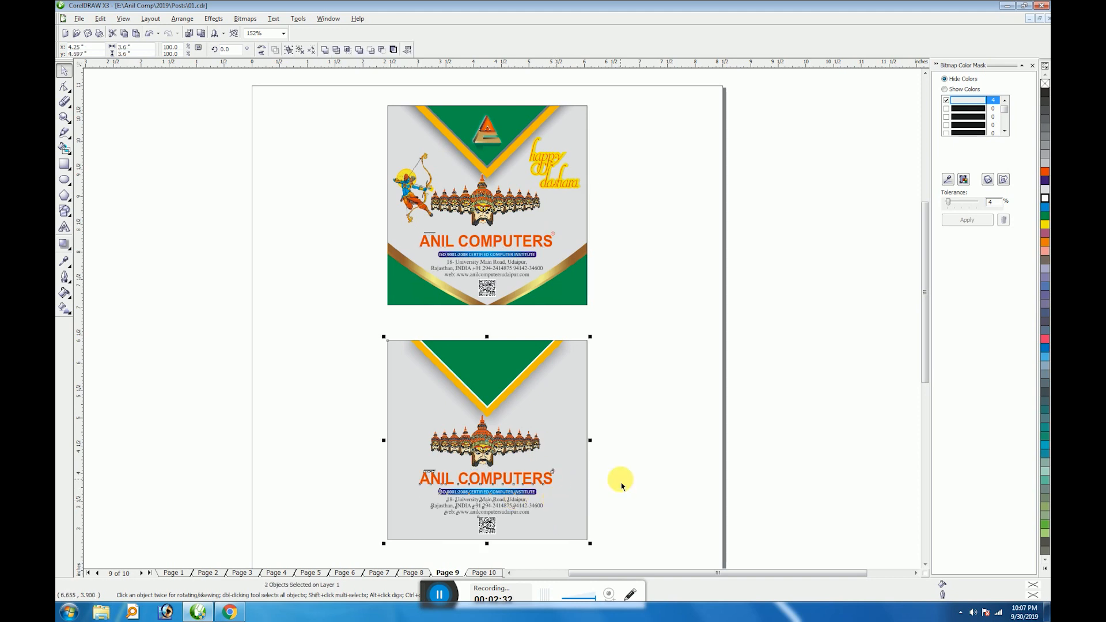
{"action": "left_click", "coordinate": [623, 487]}
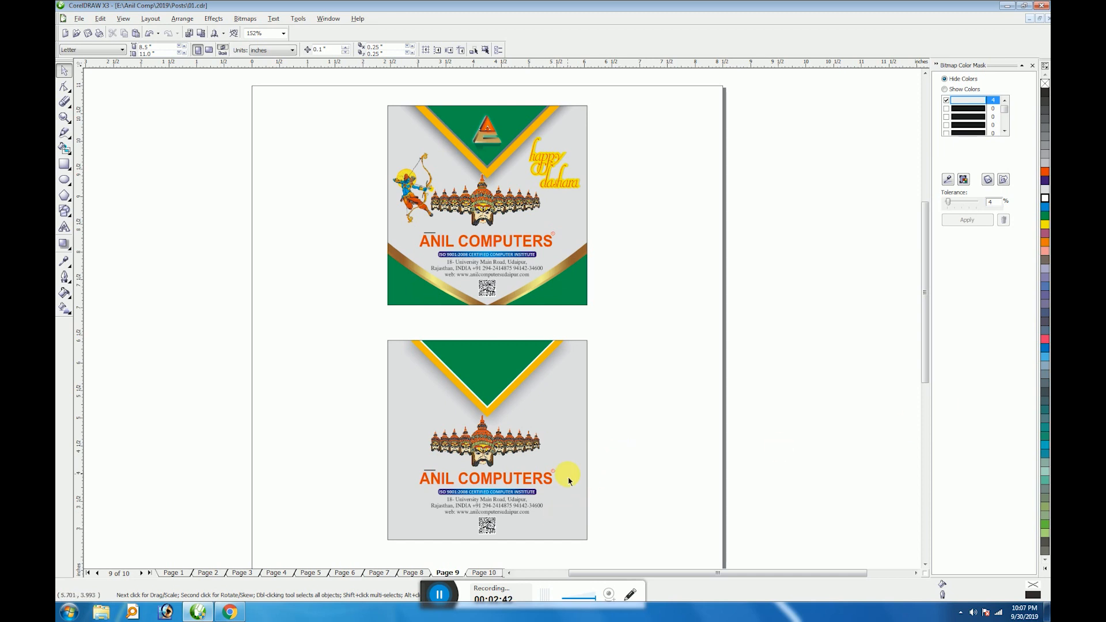
Copy the triangular logo from the sample onto the green triangle of the new square.
{"action": "left_click", "coordinate": [496, 138]}
{"action": "left_click_drag", "start_coordinate": [493, 141], "coordinate": [513, 358]}
{"action": "left_click", "coordinate": [634, 366]}
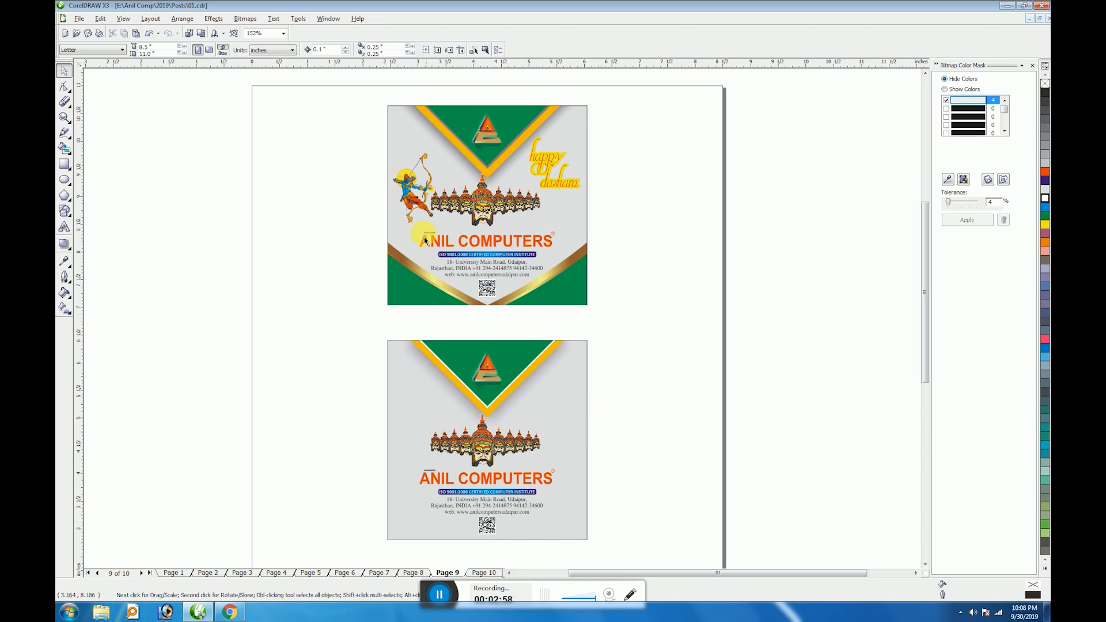
Import the Dussehra PNG archer image from the Desktop and place it on the page.
{"action": "key", "text": "ctrl+i"}
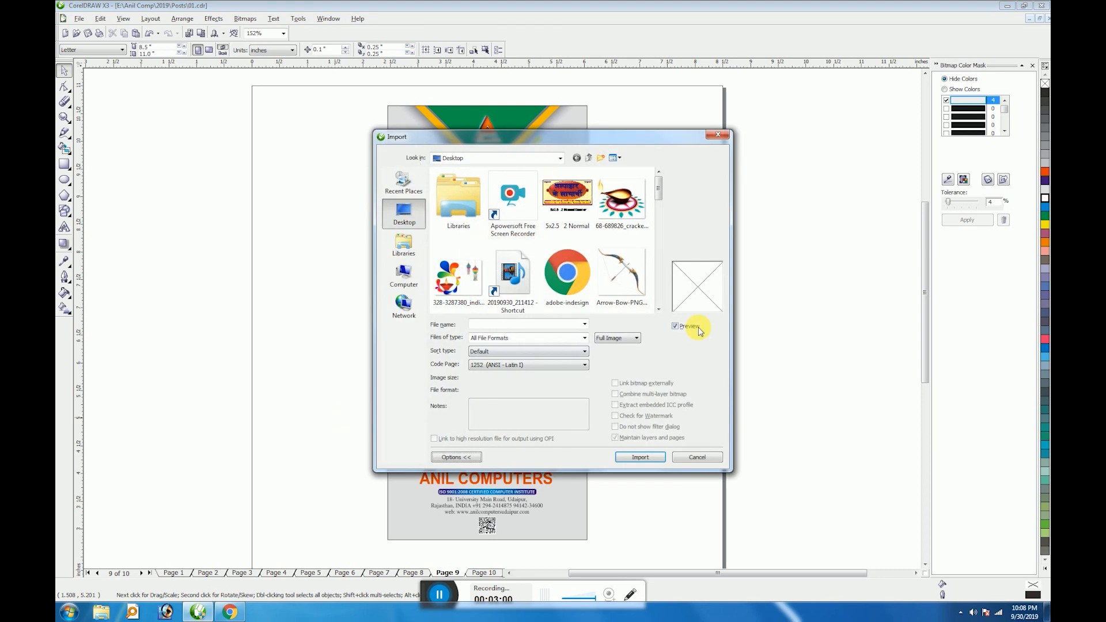
{"action": "scroll", "coordinate": [663, 202], "scroll_direction": "down", "scroll_amount": 3}
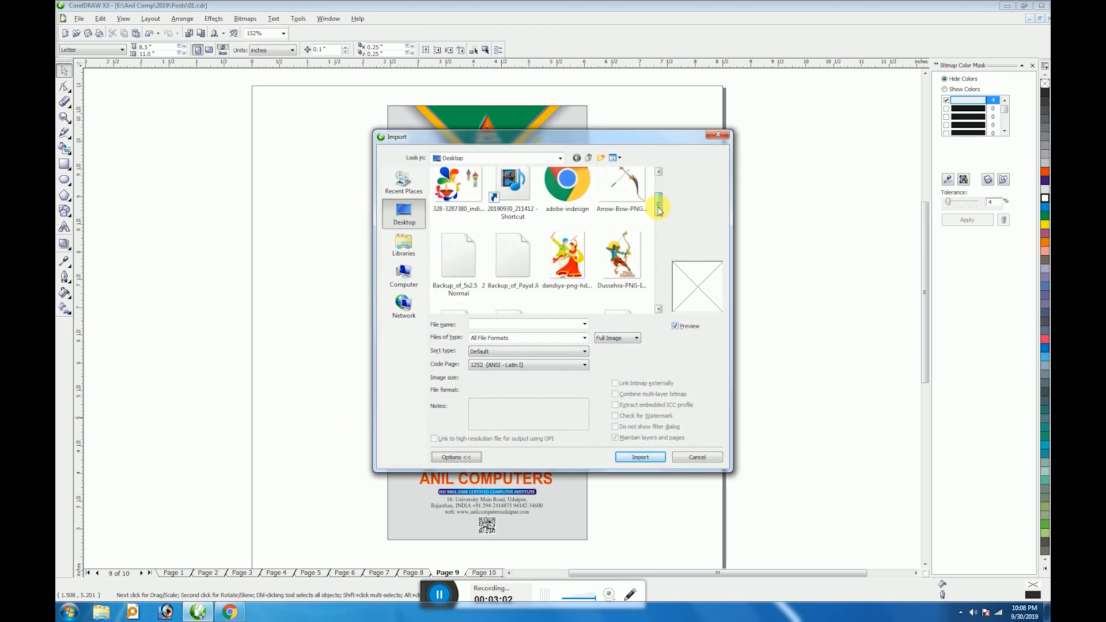
{"action": "left_click", "coordinate": [634, 230]}
{"action": "left_click", "coordinate": [639, 457]}
{"action": "left_click", "coordinate": [248, 281]}
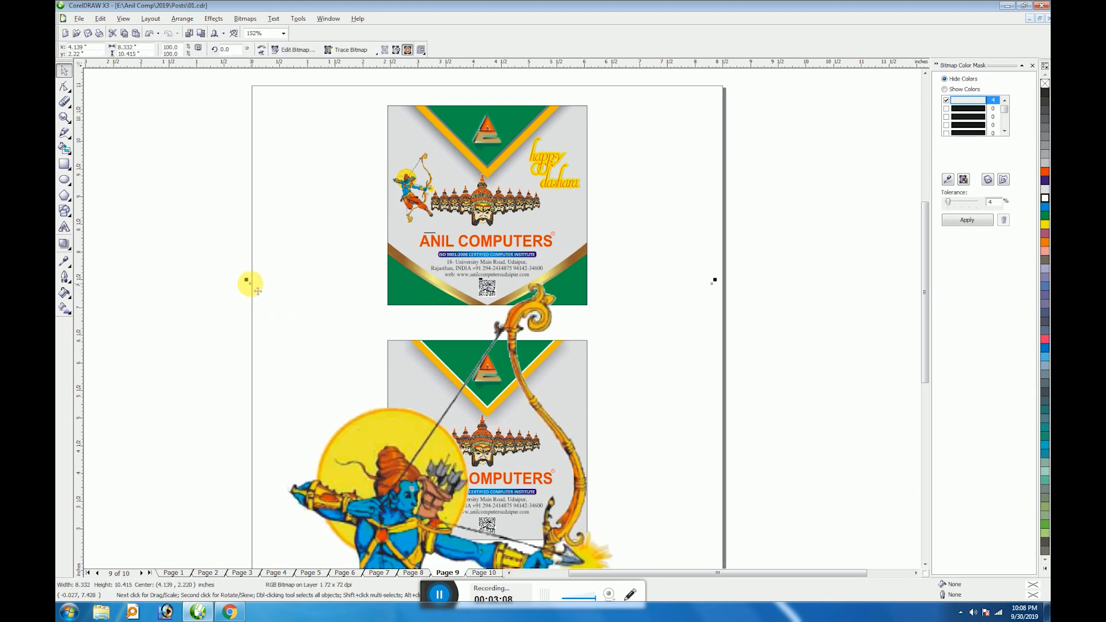
Move the large archer image onto the blank area beyond the page's left edge.
{"action": "left_click_drag", "start_coordinate": [257, 291], "coordinate": [77, 294]}
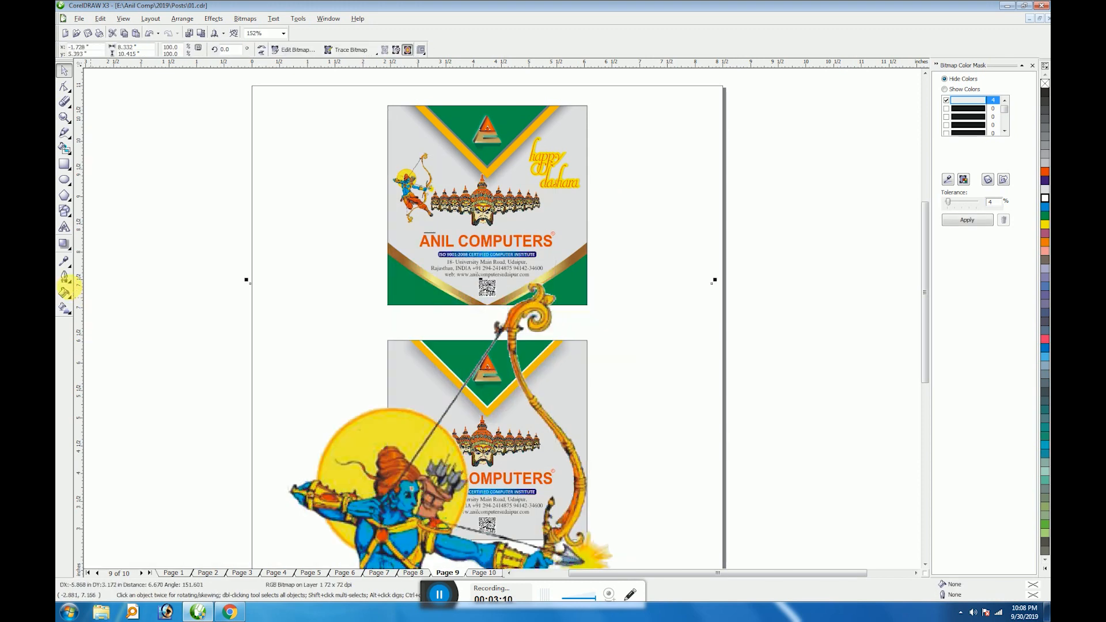
{"action": "scroll", "coordinate": [501, 315], "scroll_direction": "down", "scroll_amount": 3}
{"action": "left_click_drag", "start_coordinate": [533, 405], "coordinate": [290, 300]}
{"action": "key", "text": "shift+F2"}
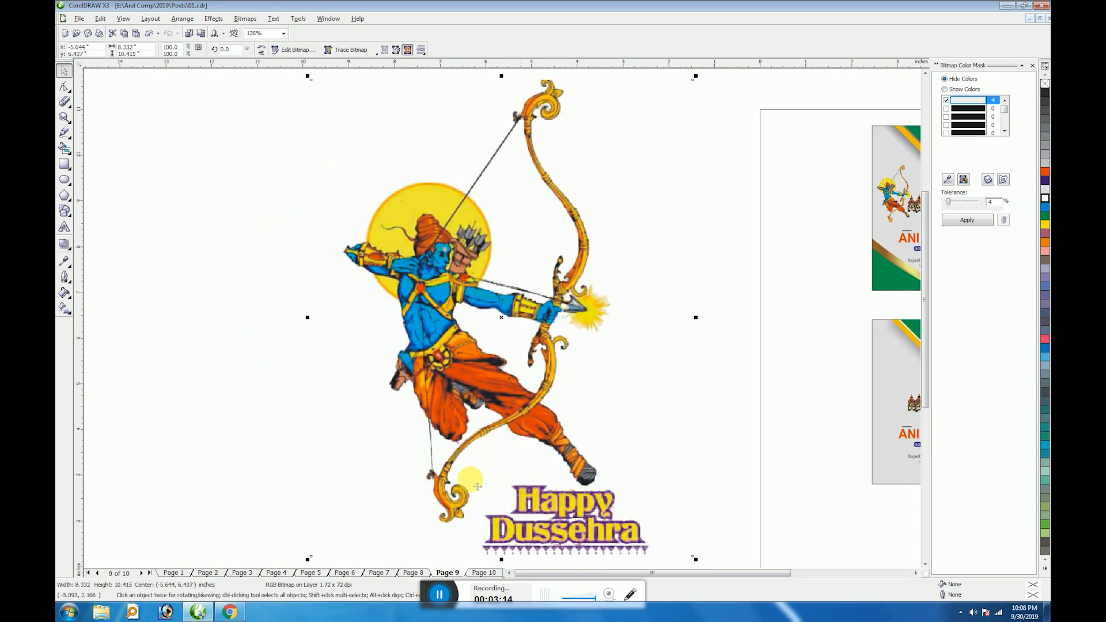
{"action": "left_click", "coordinate": [387, 531]}
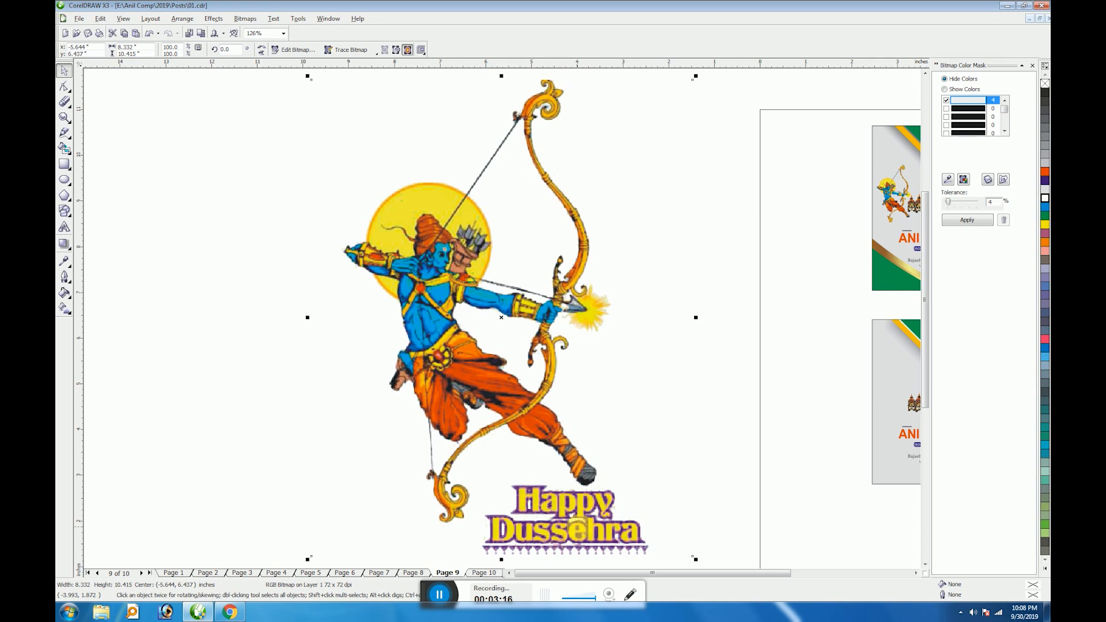
{"action": "left_click_drag", "start_coordinate": [583, 533], "coordinate": [578, 442]}
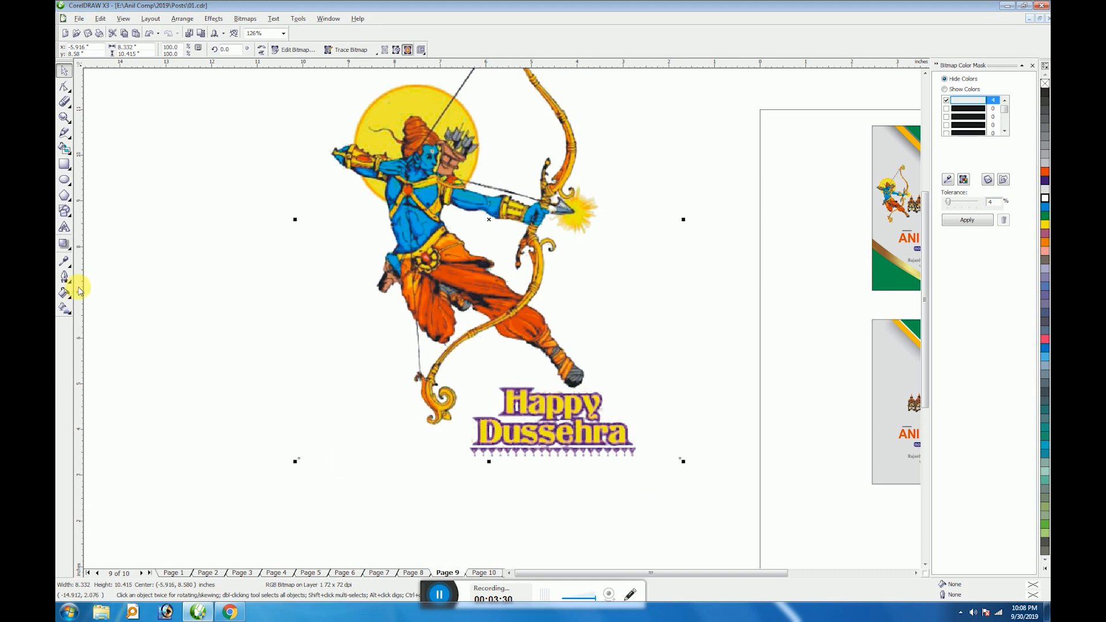
Trim the Happy Dussehra lettering off the archer image with a rectangle drawn over it and delete the rectangle.
{"action": "left_click", "coordinate": [66, 169]}
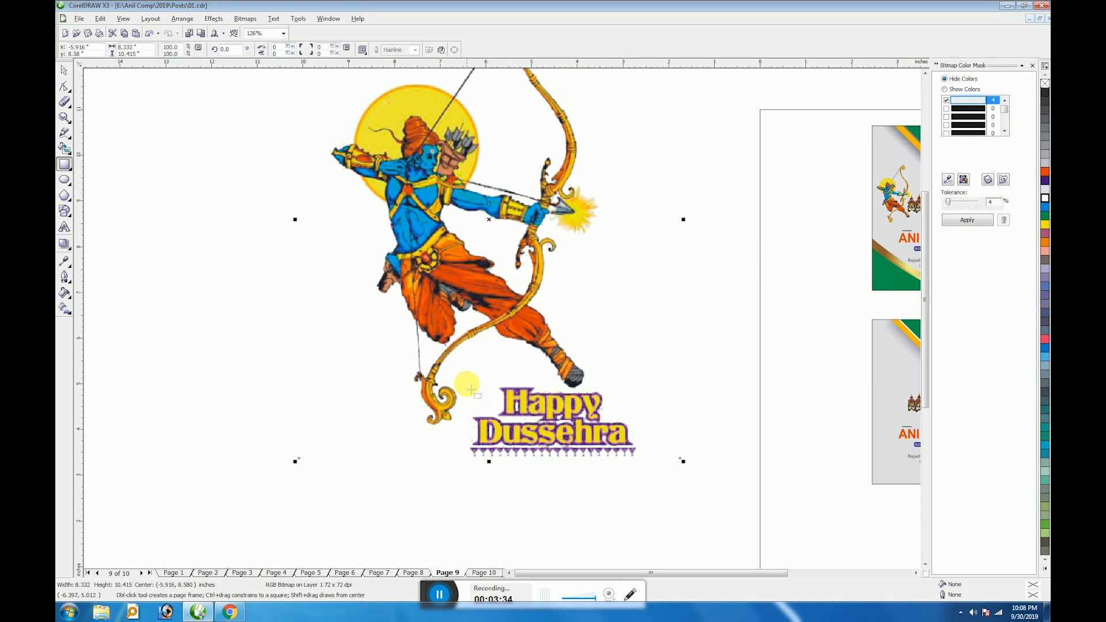
{"action": "left_click_drag", "start_coordinate": [467, 384], "coordinate": [647, 486]}
{"action": "key", "text": "space"}
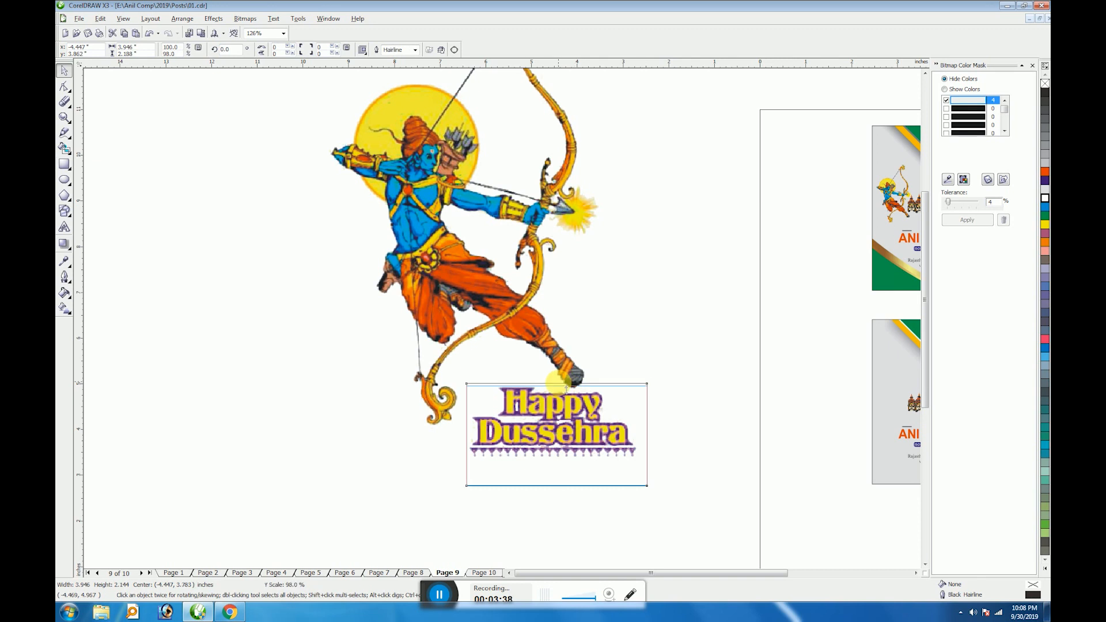
{"action": "left_click_drag", "start_coordinate": [566, 387], "coordinate": [563, 467]}
{"action": "left_click", "coordinate": [588, 435], "text": "shift"}
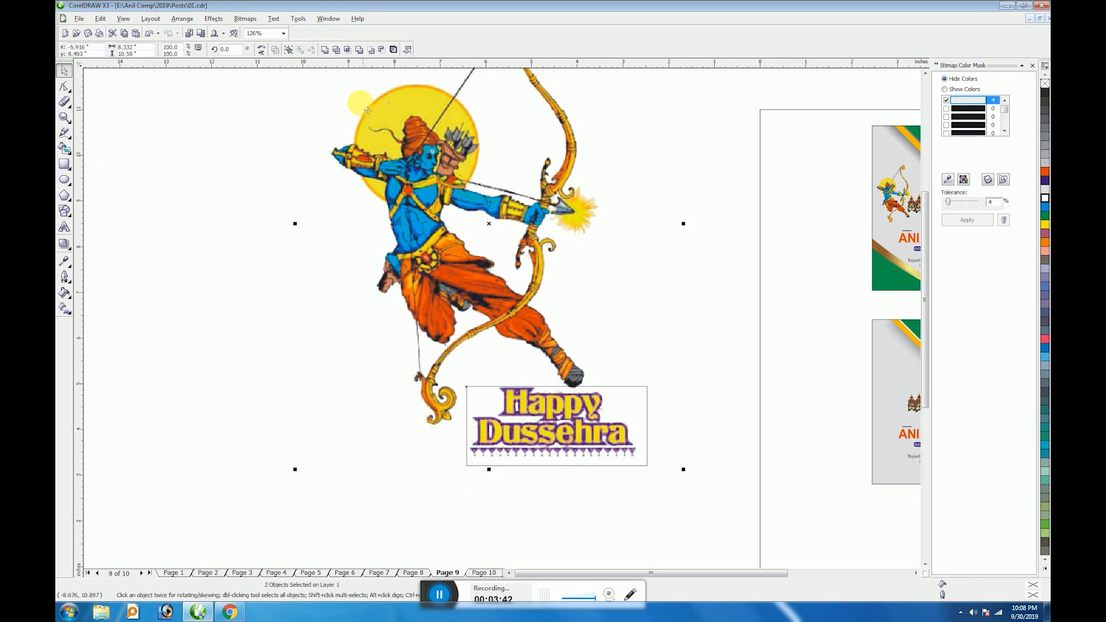
{"action": "left_click", "coordinate": [336, 50]}
{"action": "left_click", "coordinate": [464, 403]}
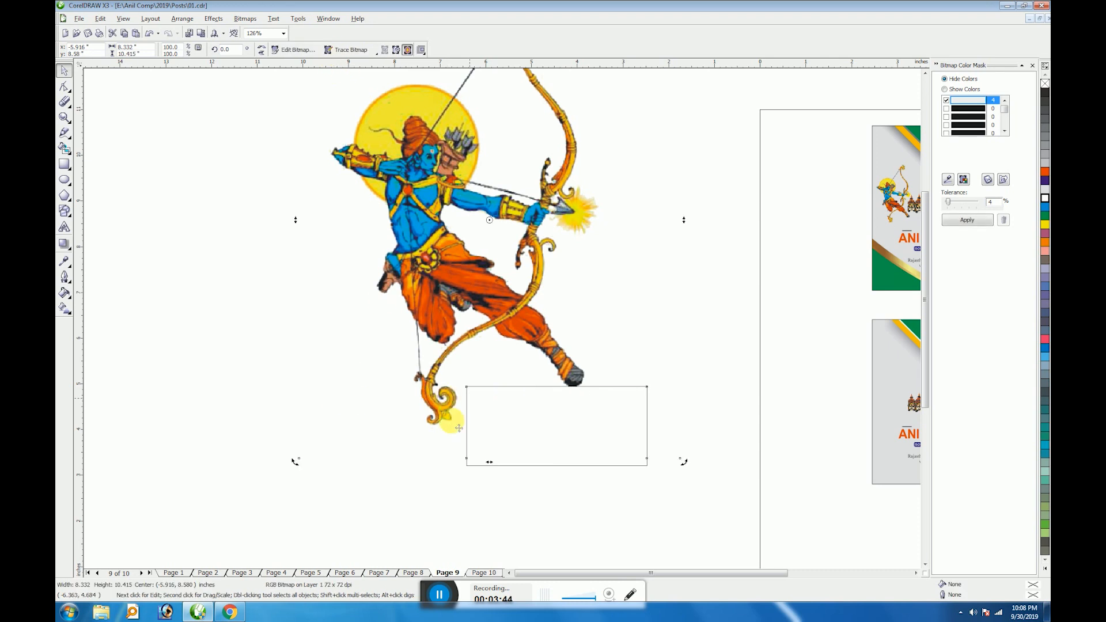
{"action": "left_click", "coordinate": [497, 472]}
{"action": "left_click", "coordinate": [500, 467]}
{"action": "key", "text": "Delete"}
Scale the archer image down to 18.6% and move it onto the grey square beside the Ravana figure.
{"action": "left_click", "coordinate": [572, 367]}
{"action": "scroll", "coordinate": [570, 362], "scroll_direction": "down", "scroll_amount": 1}
{"action": "scroll", "coordinate": [536, 380], "scroll_direction": "up", "scroll_amount": 1}
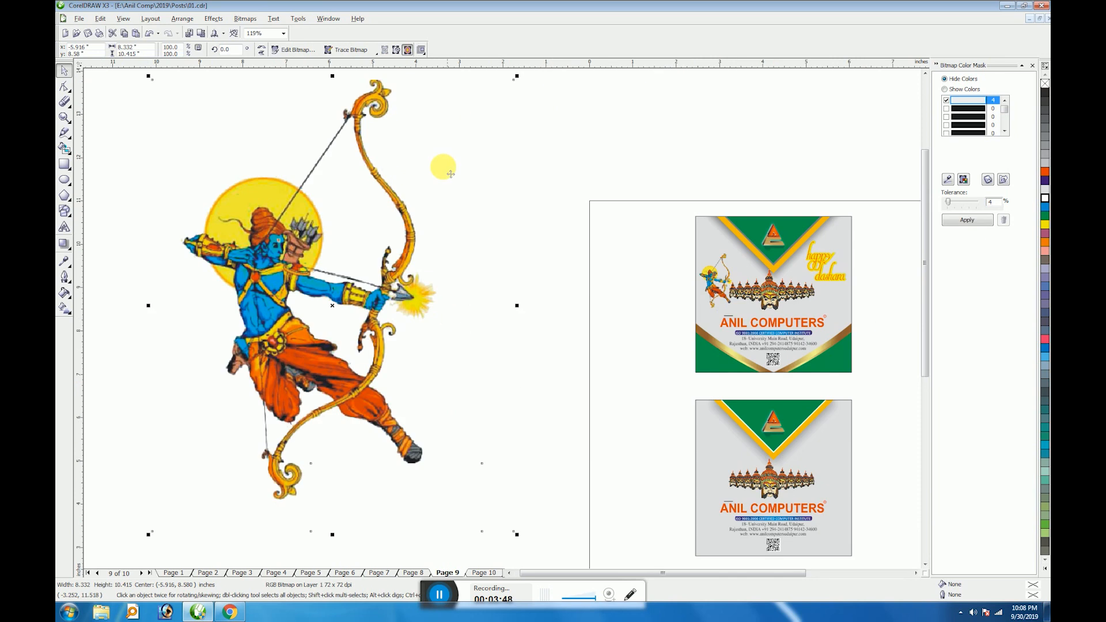
{"action": "left_click_drag", "start_coordinate": [518, 76], "coordinate": [221, 448]}
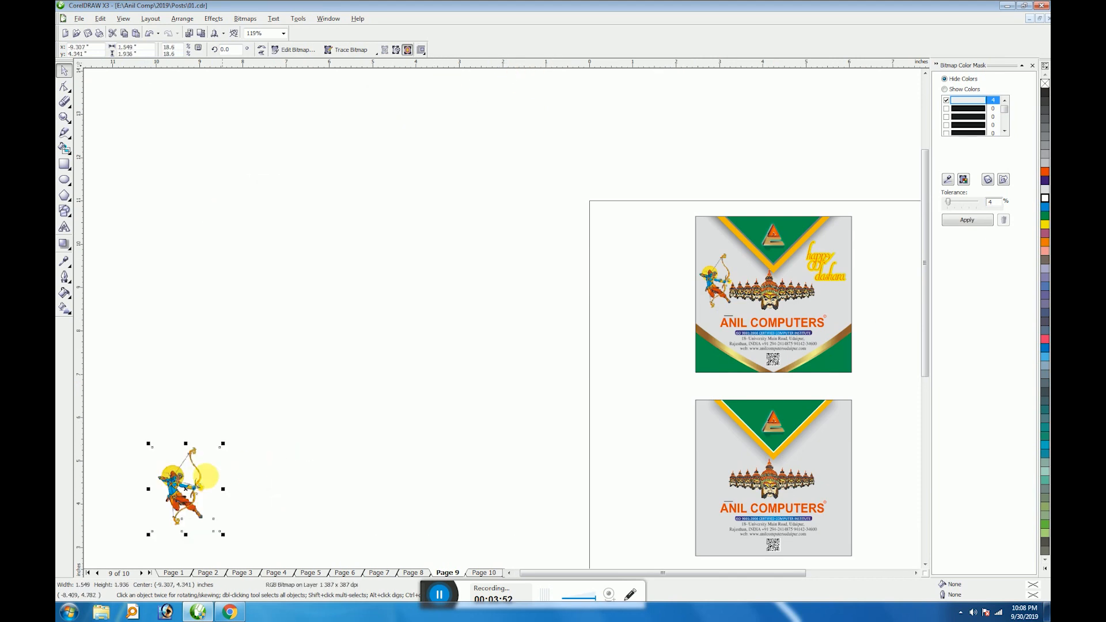
{"action": "left_click_drag", "start_coordinate": [191, 488], "coordinate": [723, 456]}
Resize the archer image to 12.9%, about 1.08 by 1.34 inches, and place it left of the Ravana figure.
{"action": "scroll", "coordinate": [459, 292], "scroll_direction": "down", "scroll_amount": 1}
{"action": "key", "text": "F6"}
{"action": "left_click_drag", "start_coordinate": [436, 299], "coordinate": [590, 373]}
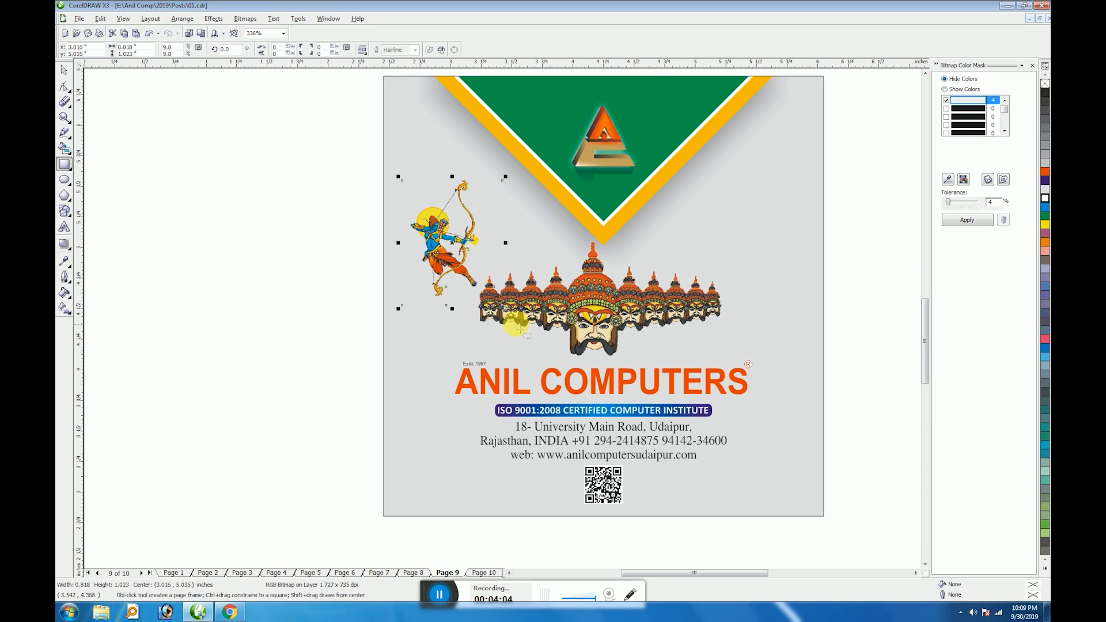
{"action": "key", "text": "space"}
{"action": "left_click_drag", "start_coordinate": [503, 306], "coordinate": [534, 345]}
{"action": "mouse_move", "coordinate": [482, 292]}
{"action": "left_mouse_down"}
{"action": "mouse_move", "coordinate": [473, 260]}
{"action": "mouse_move", "coordinate": [463, 290]}
{"action": "left_mouse_up"}
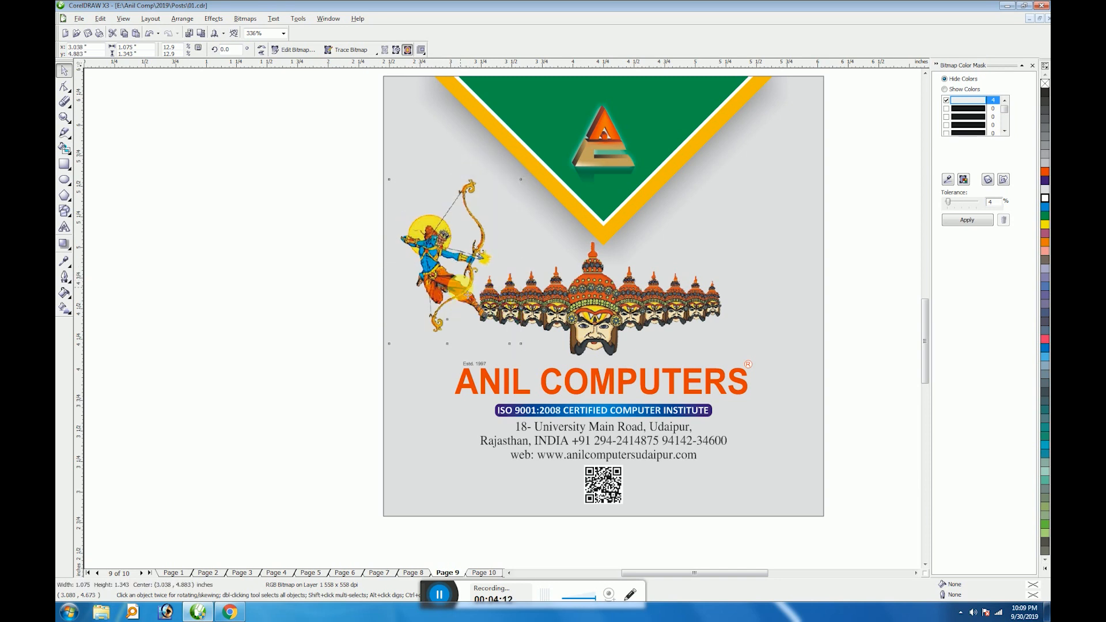
Shrink the Ravana image and move it up under the triangle's tip, clear of the archer.
{"action": "left_click", "coordinate": [599, 304]}
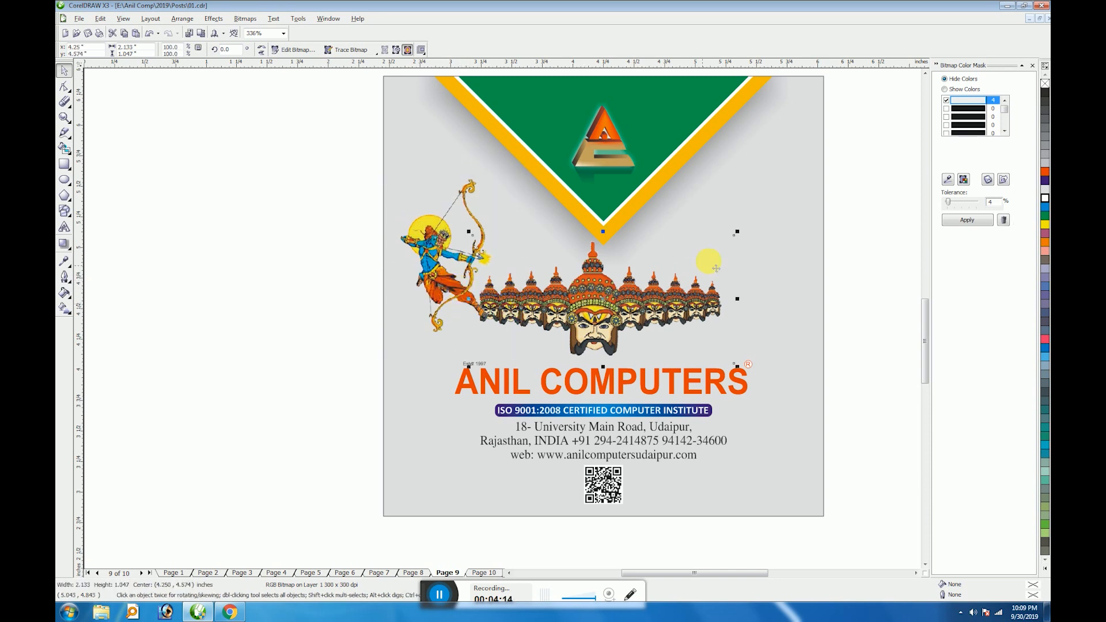
{"action": "left_click_drag", "start_coordinate": [737, 232], "coordinate": [705, 249]}
{"action": "left_click_drag", "start_coordinate": [630, 291], "coordinate": [628, 279]}
{"action": "left_click", "coordinate": [749, 271], "text": "shift"}
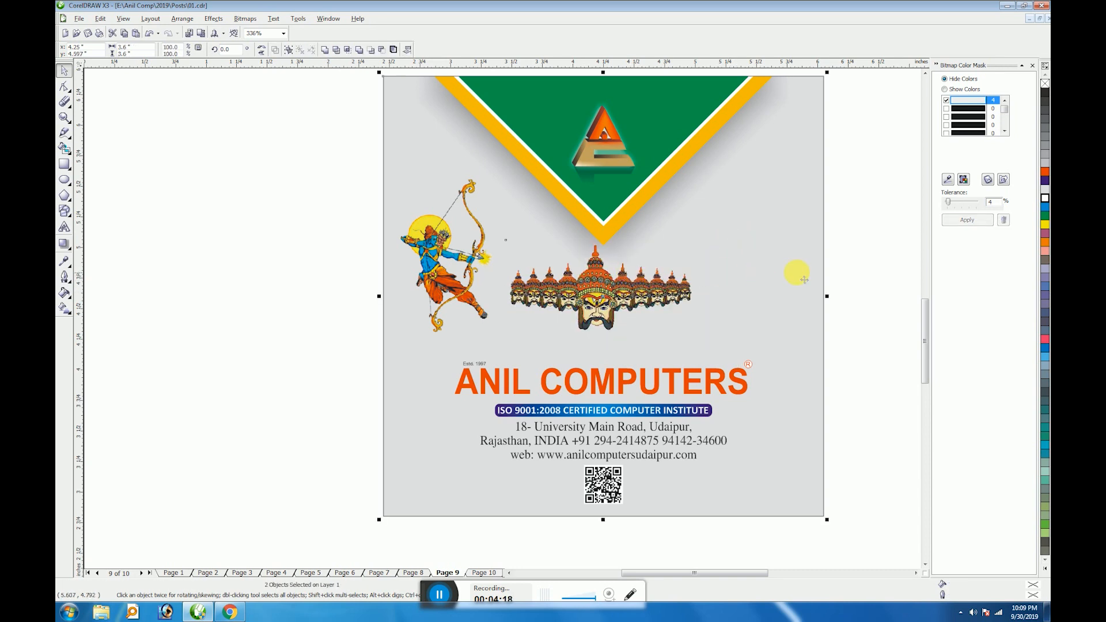
{"action": "left_click", "coordinate": [847, 265]}
{"action": "left_click", "coordinate": [473, 299]}
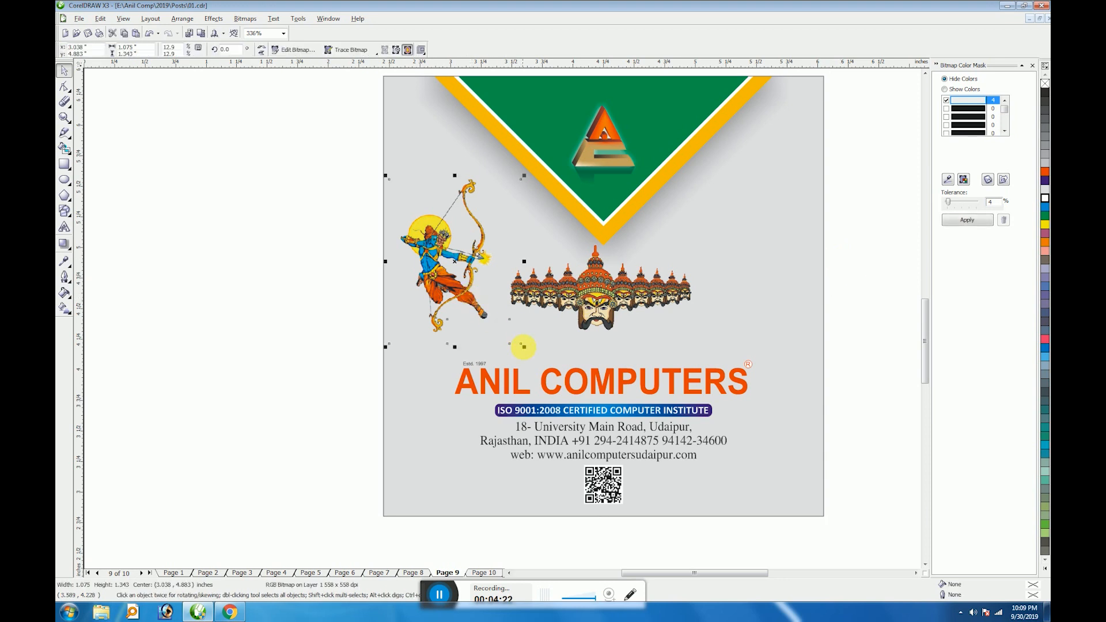
{"action": "left_click", "coordinate": [64, 88]}
{"action": "left_click_drag", "start_coordinate": [344, 333], "coordinate": [522, 341]}
{"action": "key", "text": "space"}
Enlarge the Ravana image slightly and centre it horizontally on the grey square.
{"action": "left_click", "coordinate": [605, 305]}
{"action": "left_click_drag", "start_coordinate": [703, 345], "coordinate": [726, 362]}
{"action": "left_click", "coordinate": [778, 323], "text": "shift"}
{"action": "key", "text": "c"}
{"action": "left_click", "coordinate": [839, 310]}
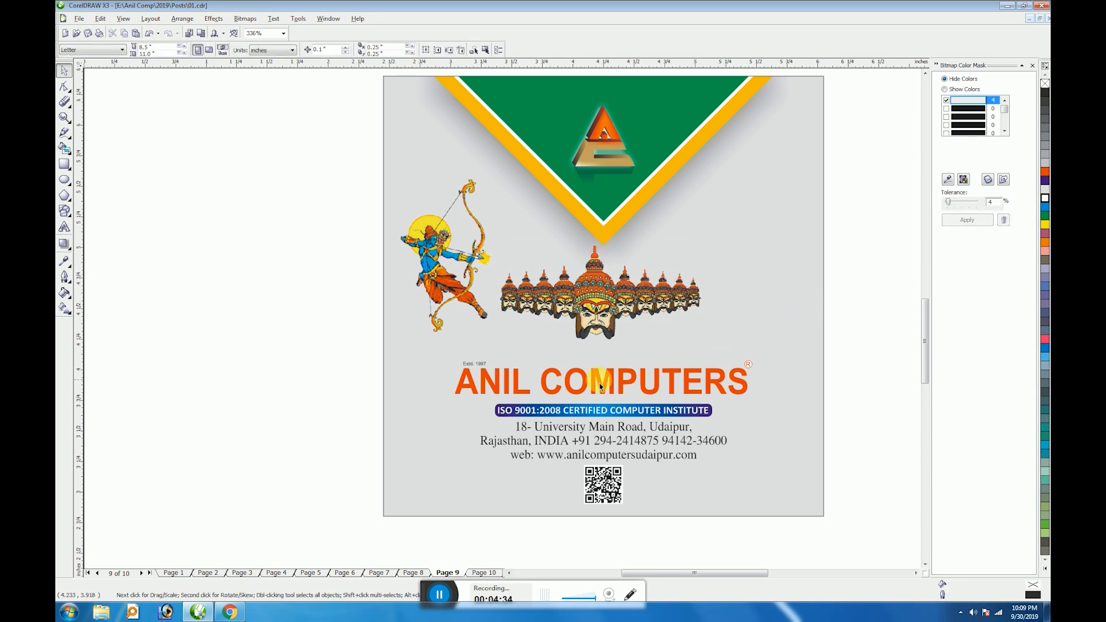
Draw a square of about 2.37 inches overlapping the lower-left corner of the poster.
{"action": "scroll", "coordinate": [435, 468], "scroll_direction": "down", "scroll_amount": 2}
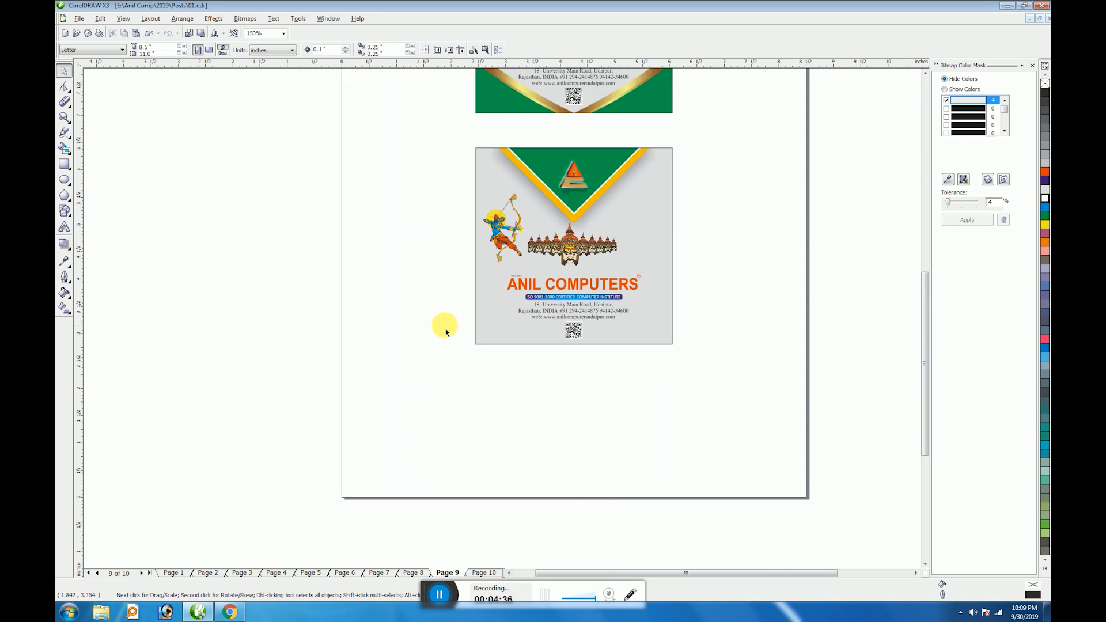
{"action": "left_click", "coordinate": [489, 319]}
{"action": "left_click", "coordinate": [137, 221]}
{"action": "left_click", "coordinate": [66, 165]}
{"action": "left_click_drag", "start_coordinate": [375, 273], "coordinate": [505, 407]}
{"action": "key", "text": "space"}
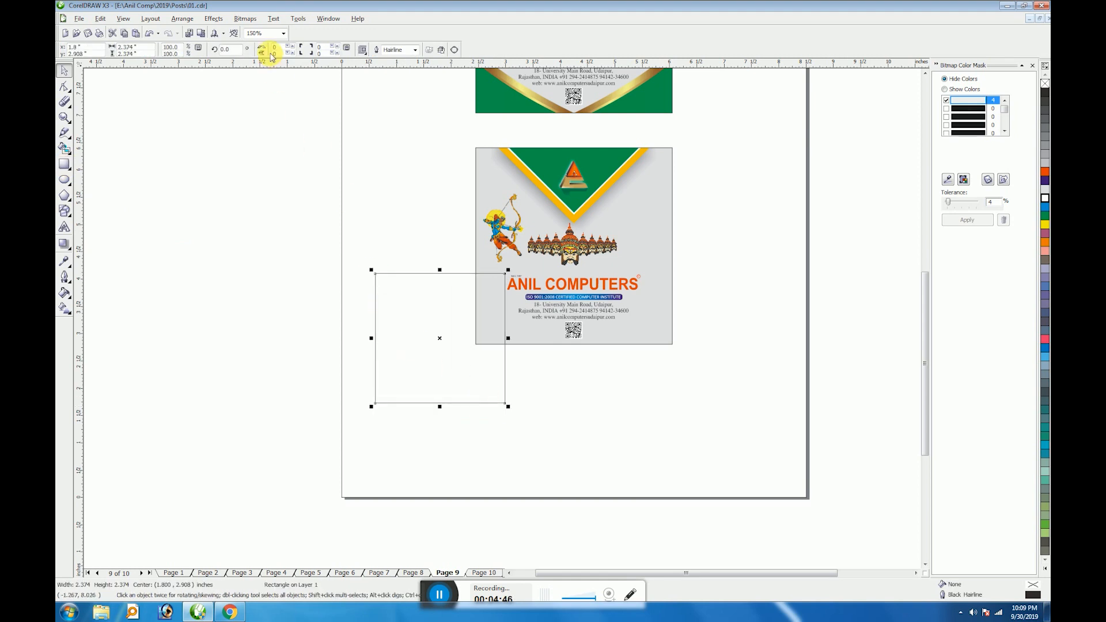
Convert the new square to curves and delete its upper-right node to leave a right triangle.
{"action": "left_click", "coordinate": [65, 86]}
{"action": "key", "text": "ctrl+q"}
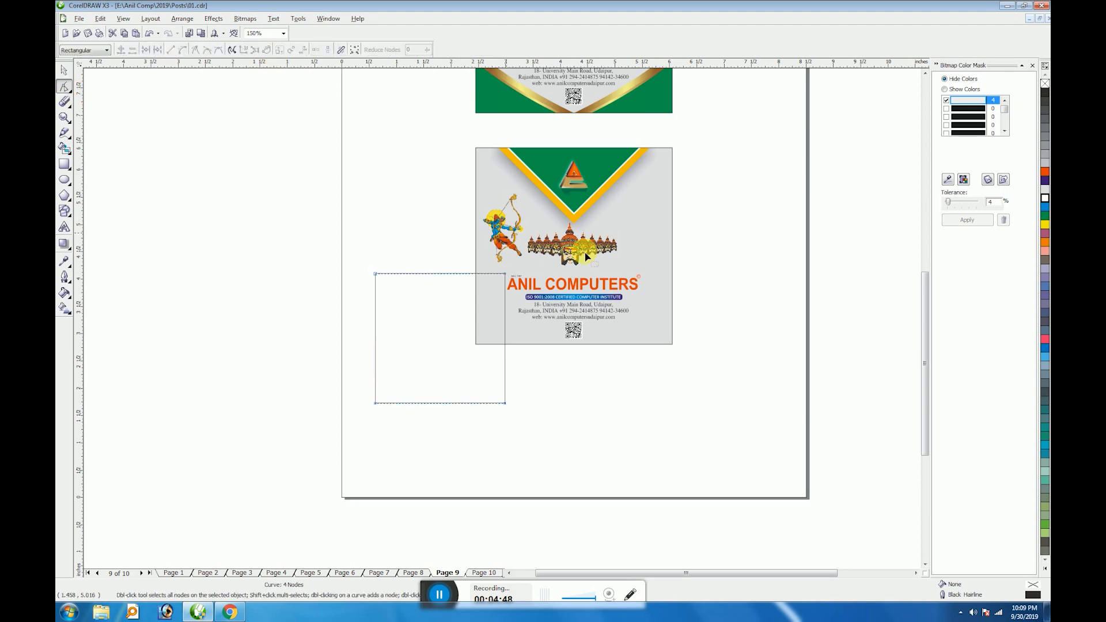
{"action": "left_click", "coordinate": [505, 273]}
{"action": "key", "text": "Delete"}
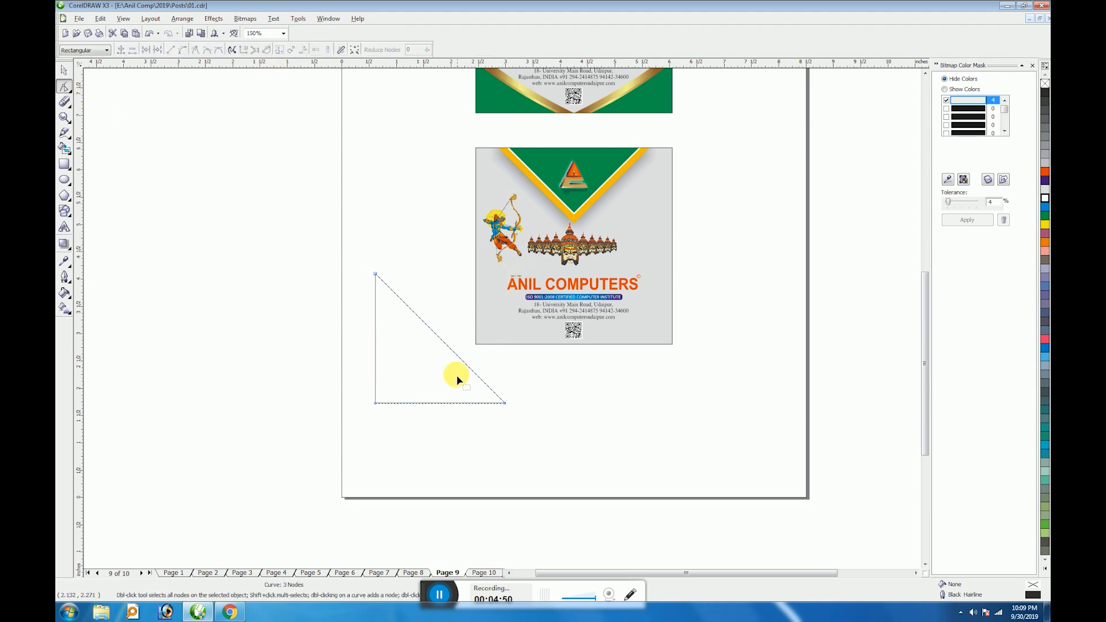
Move the triangle over the poster's lower-left corner and bend its long edge inward as a curve.
{"action": "key", "text": "space"}
{"action": "left_click_drag", "start_coordinate": [474, 372], "coordinate": [543, 353]}
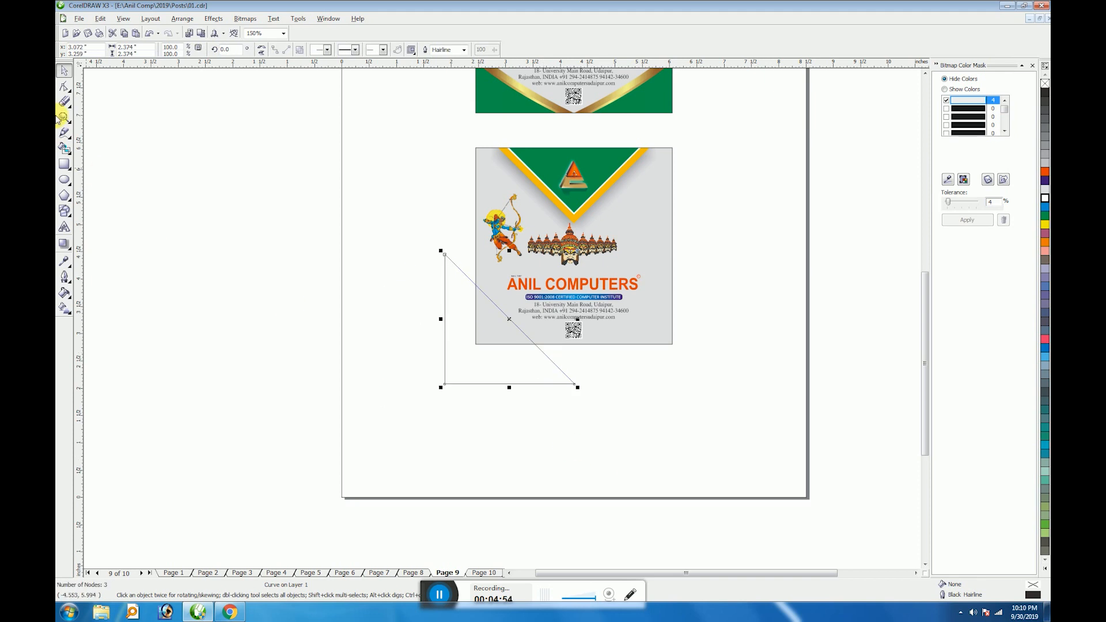
{"action": "left_click", "coordinate": [68, 93]}
{"action": "left_click", "coordinate": [85, 88]}
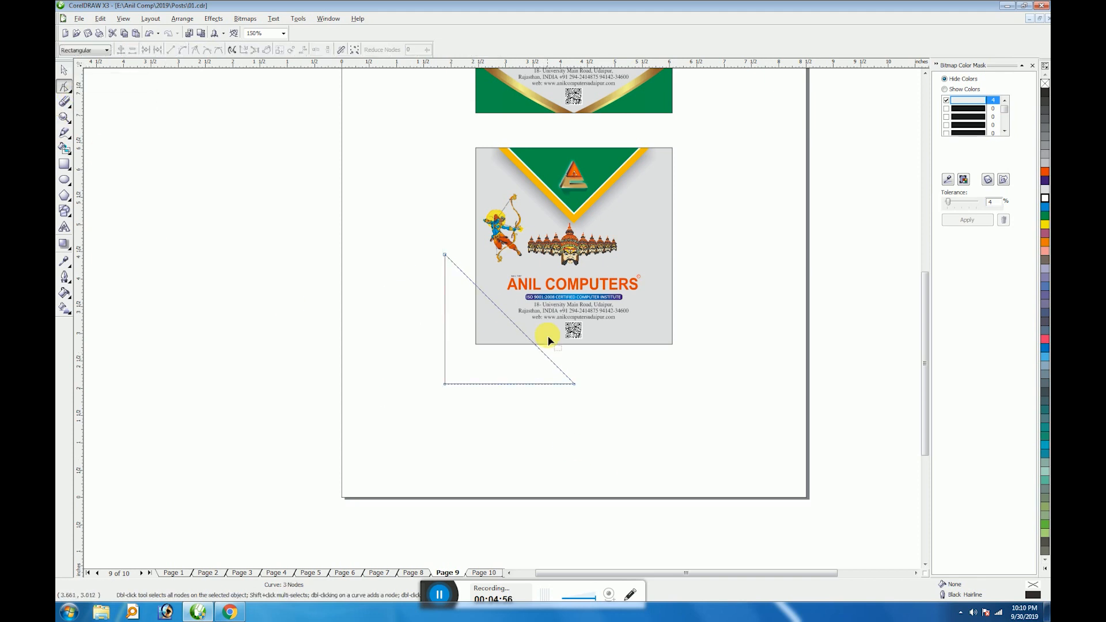
{"action": "left_click", "coordinate": [183, 49]}
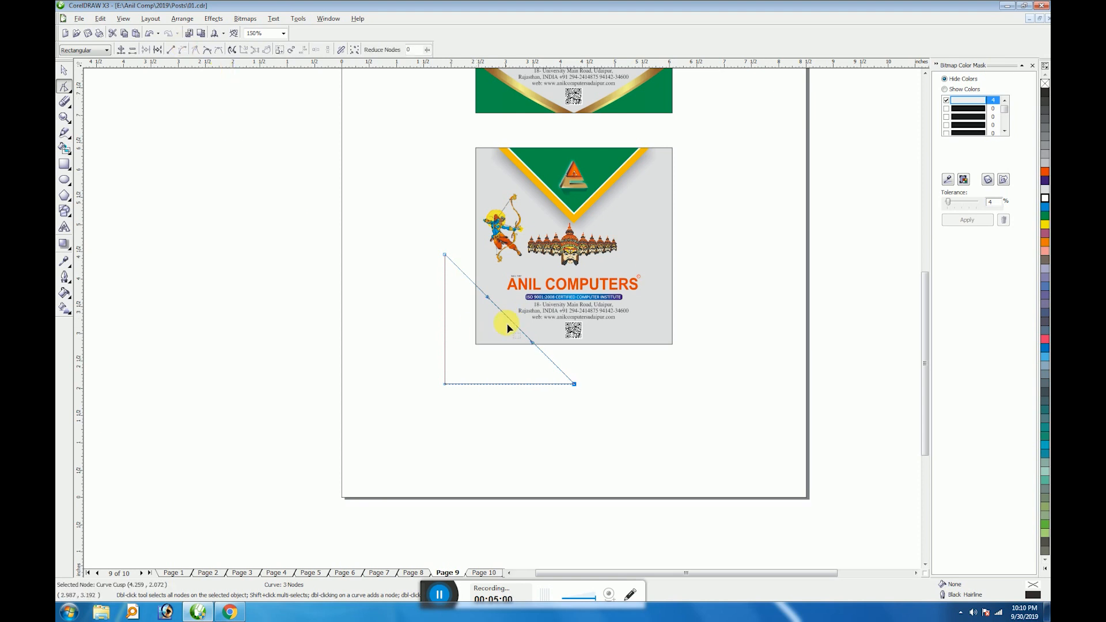
{"action": "left_click_drag", "start_coordinate": [517, 330], "coordinate": [500, 334]}
Fill the curved triangle with green, scale it down into the poster's lower-left corner and remove its outline.
{"action": "key", "text": "space"}
{"action": "left_click", "coordinate": [1045, 219]}
{"action": "left_click_drag", "start_coordinate": [441, 387], "coordinate": [469, 359]}
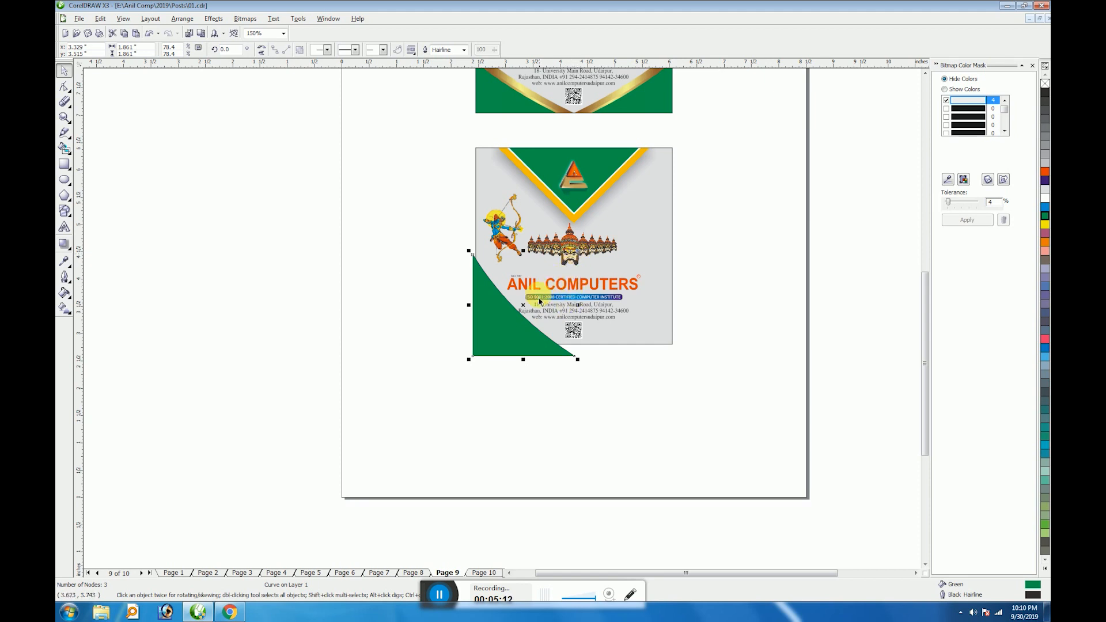
{"action": "left_click_drag", "start_coordinate": [576, 253], "coordinate": [534, 296]}
{"action": "right_click", "coordinate": [1045, 84]}
Add a mirrored copy of the green corner shape at the poster's lower-right corner and group both shapes.
{"action": "left_click_drag", "start_coordinate": [472, 327], "coordinate": [661, 348]}
{"action": "right_click", "coordinate": [536, 329]}
{"action": "left_click", "coordinate": [489, 351], "text": "shift"}
{"action": "key", "text": "ctrl+g"}
Centre the corner shape group horizontally on the poster and adjust its height over the lower corners.
{"action": "left_click", "coordinate": [537, 341], "text": "shift"}
{"action": "key", "text": "c"}
{"action": "left_click", "coordinate": [536, 370]}
{"action": "left_click", "coordinate": [502, 354]}
{"action": "left_click_drag", "start_coordinate": [509, 362], "coordinate": [509, 354]}
PowerClip the corner shape group inside the grey square.
{"action": "key", "text": "alt+c"}
{"action": "key", "text": "w"}
{"action": "key", "text": "p"}
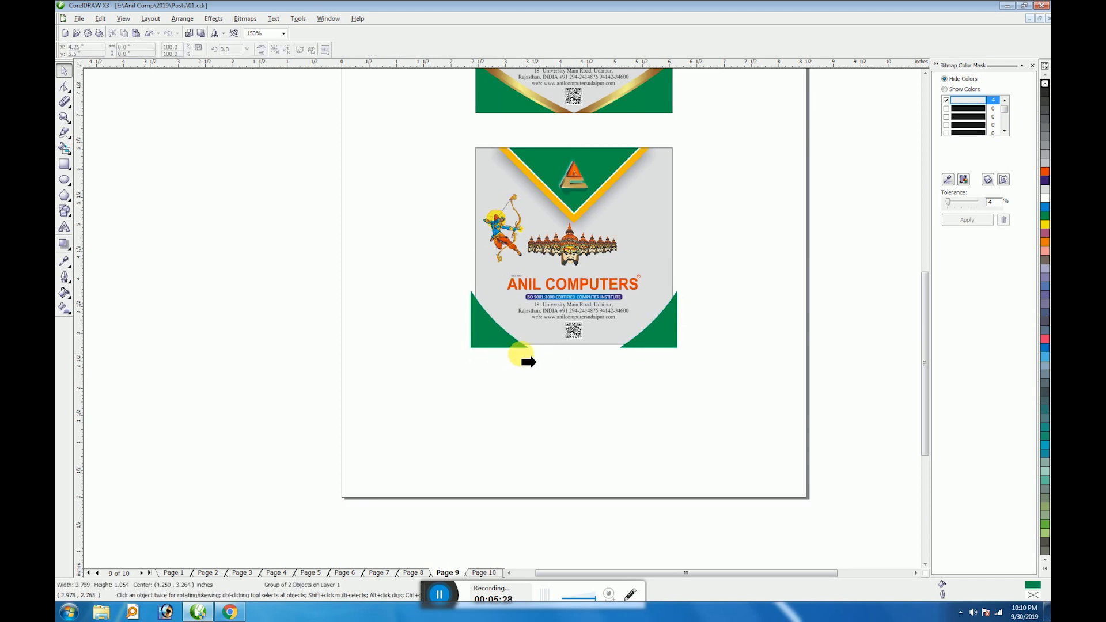
{"action": "left_click", "coordinate": [661, 231]}
Edit the PowerClip contents, position the green shapes over the square's lower corners and finish editing.
{"action": "right_click", "coordinate": [670, 258]}
{"action": "left_click", "coordinate": [663, 266]}
{"action": "left_click_drag", "start_coordinate": [669, 275], "coordinate": [677, 347]}
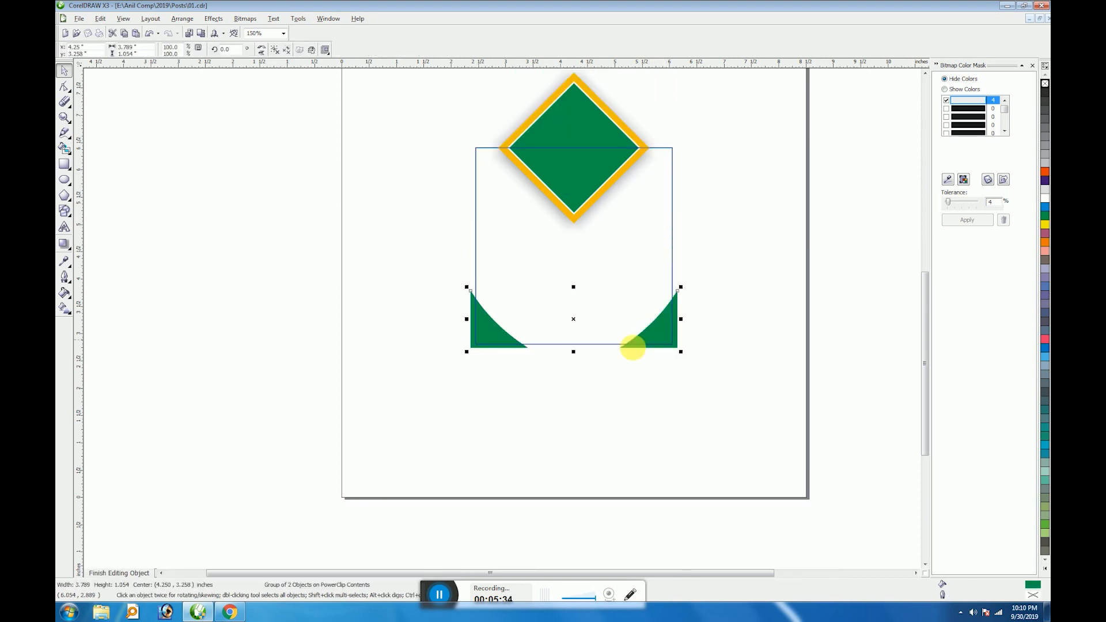
{"action": "left_click", "coordinate": [123, 573]}
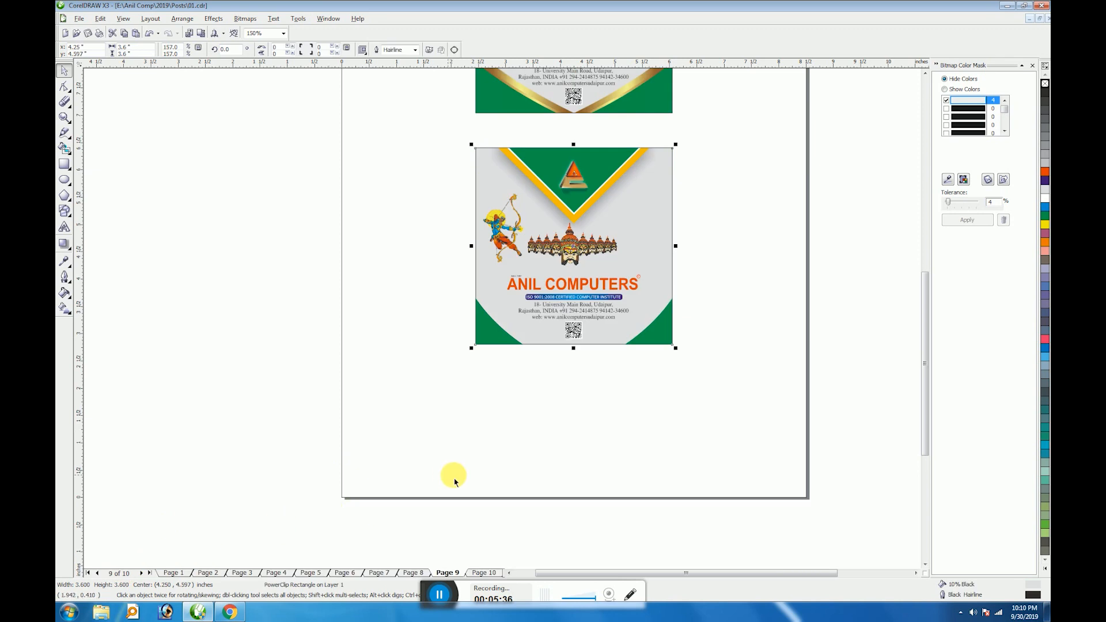
Ungroup the two green corner shapes inside the grey square's PowerClip and extract the contents from the square.
{"action": "right_click", "coordinate": [658, 338]}
{"action": "left_click", "coordinate": [681, 353]}
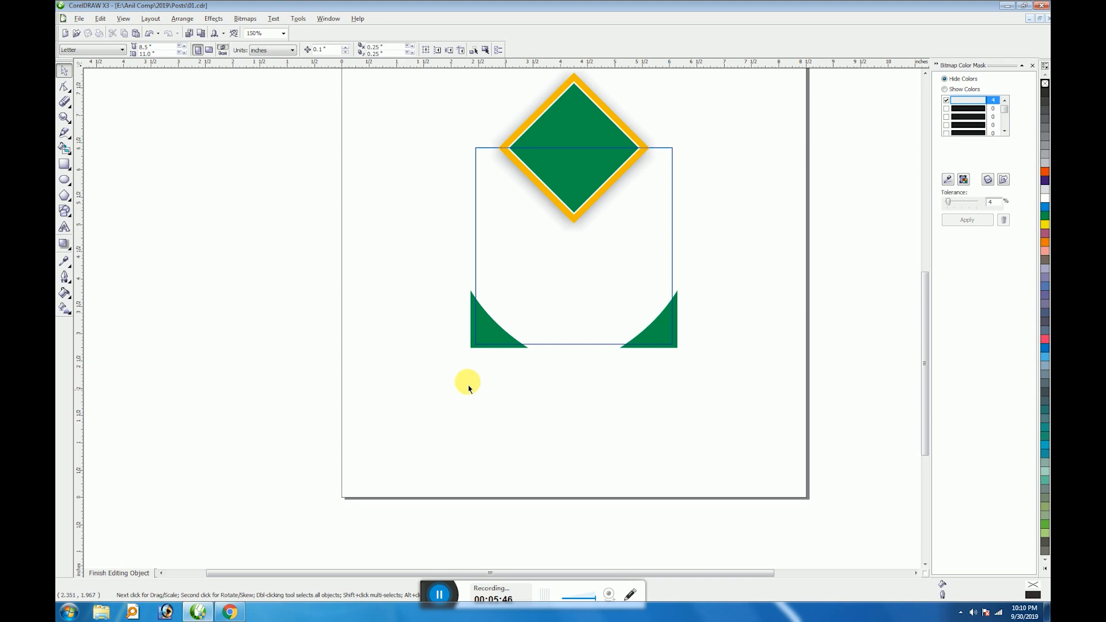
{"action": "left_click", "coordinate": [492, 340]}
{"action": "key", "text": "F2"}
{"action": "left_click_drag", "start_coordinate": [419, 274], "coordinate": [731, 383]}
{"action": "key", "text": "ctrl+shift+u"}
{"action": "left_click", "coordinate": [632, 365]}
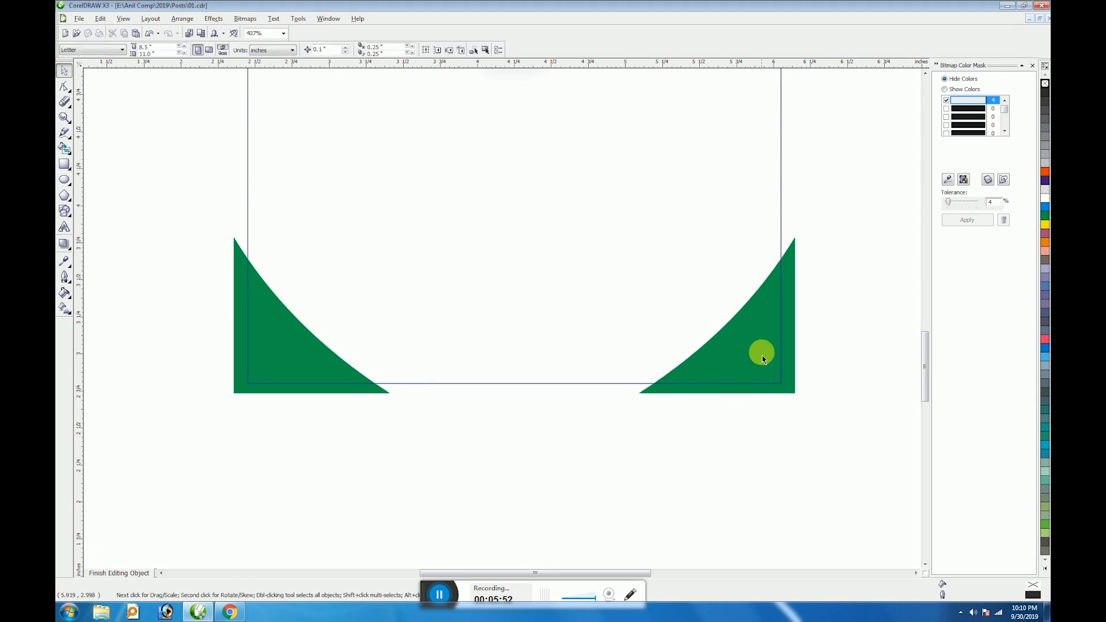
{"action": "left_click", "coordinate": [722, 478], "text": "ctrl"}
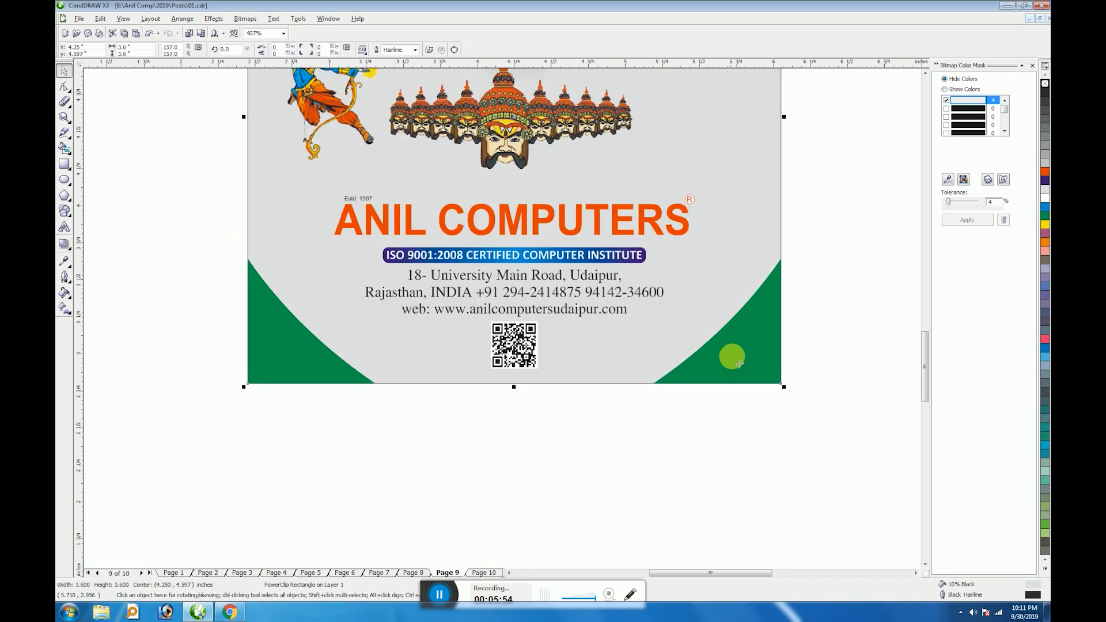
{"action": "right_click", "coordinate": [734, 349]}
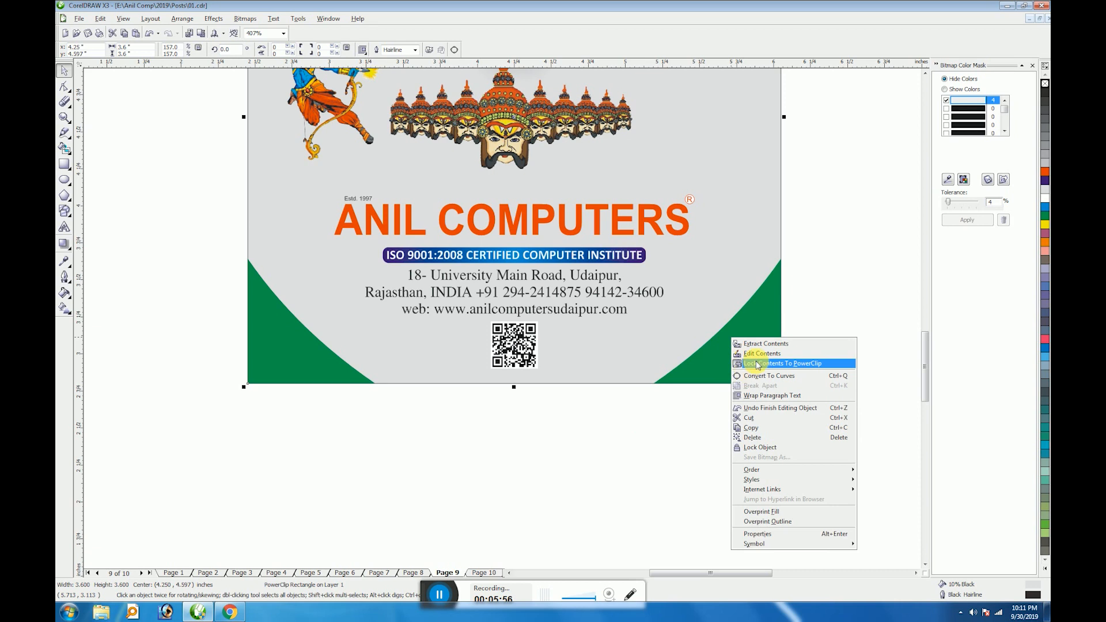
{"action": "left_click", "coordinate": [767, 349]}
Duplicate the right green corner shape slightly up and to the left, and try to trim the overlapping pair.
{"action": "left_click_drag", "start_coordinate": [767, 360], "coordinate": [782, 398]}
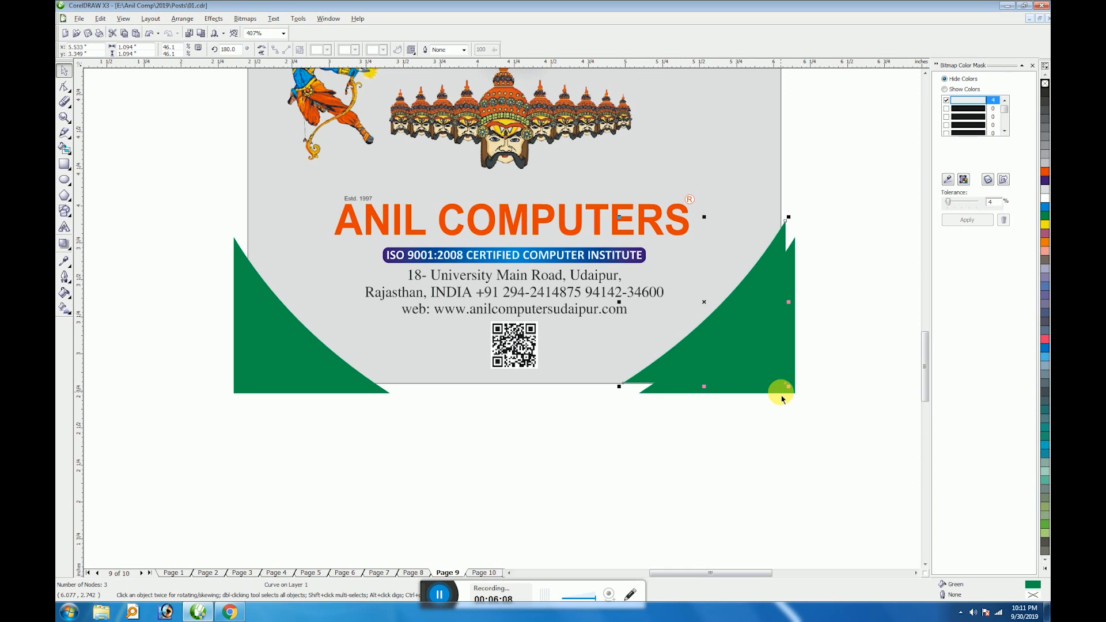
{"action": "left_click", "coordinate": [792, 254], "text": "shift"}
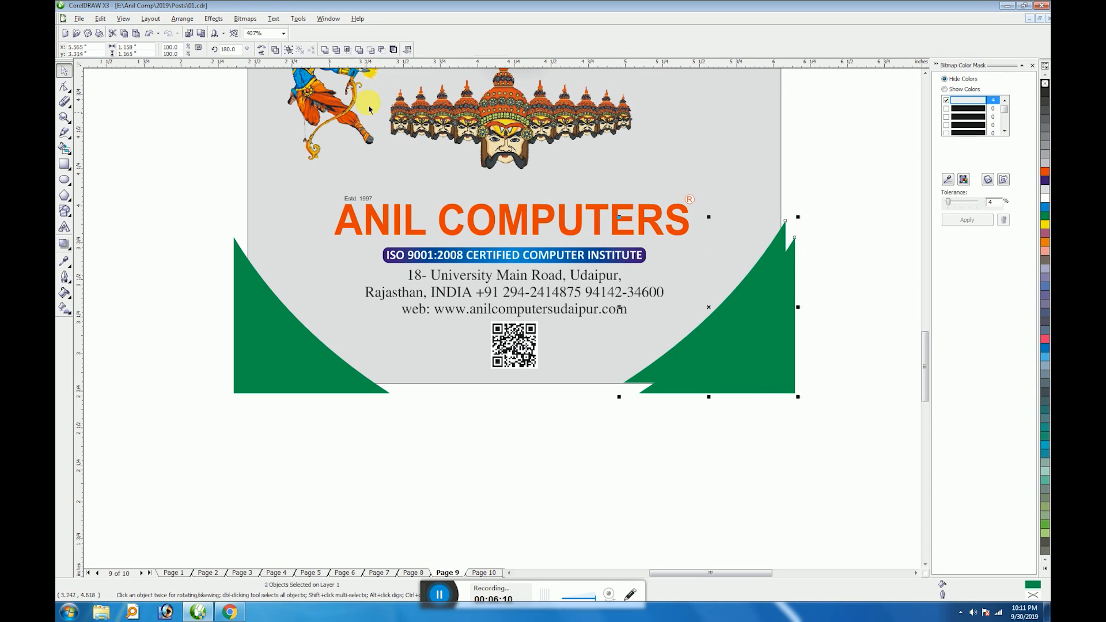
{"action": "left_click", "coordinate": [336, 50]}
{"action": "left_click", "coordinate": [824, 247]}
{"action": "left_click", "coordinate": [782, 264]}
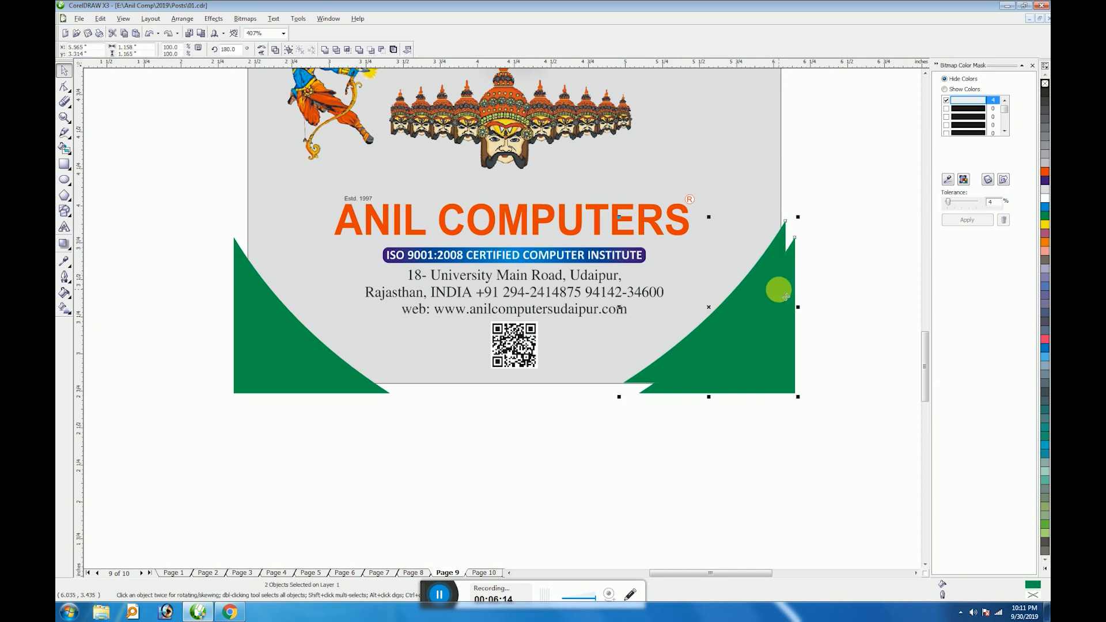
{"action": "left_click", "coordinate": [832, 264]}
Reselect the overlapping green shapes, then enlarge and shift the pair slightly outward from the square's lower-right corner.
{"action": "left_click", "coordinate": [789, 254]}
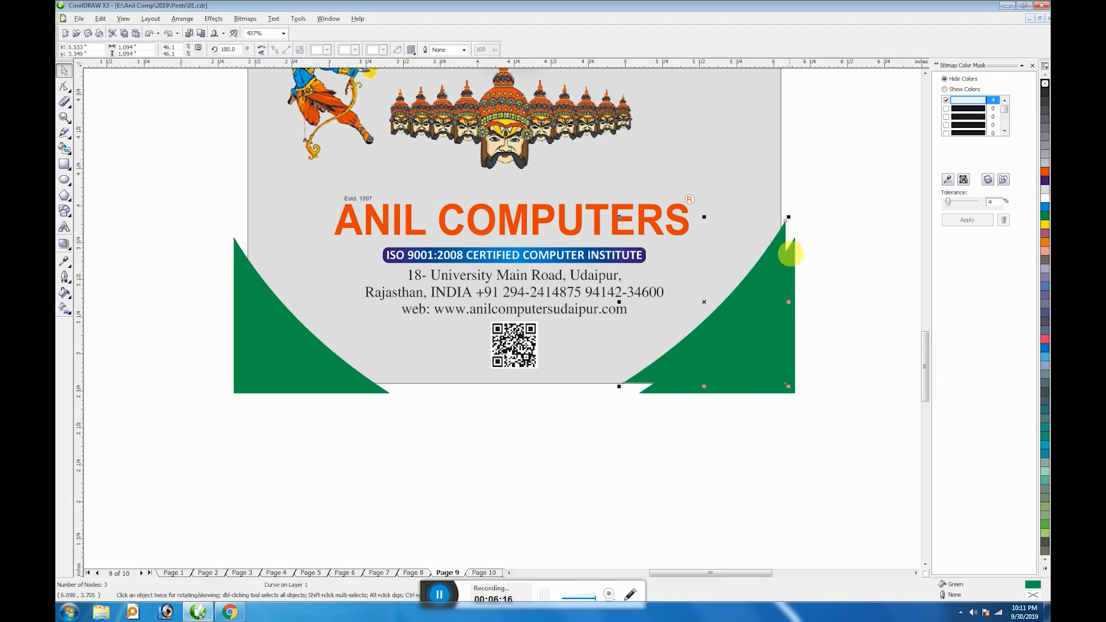
{"action": "left_click", "coordinate": [794, 264], "text": "shift"}
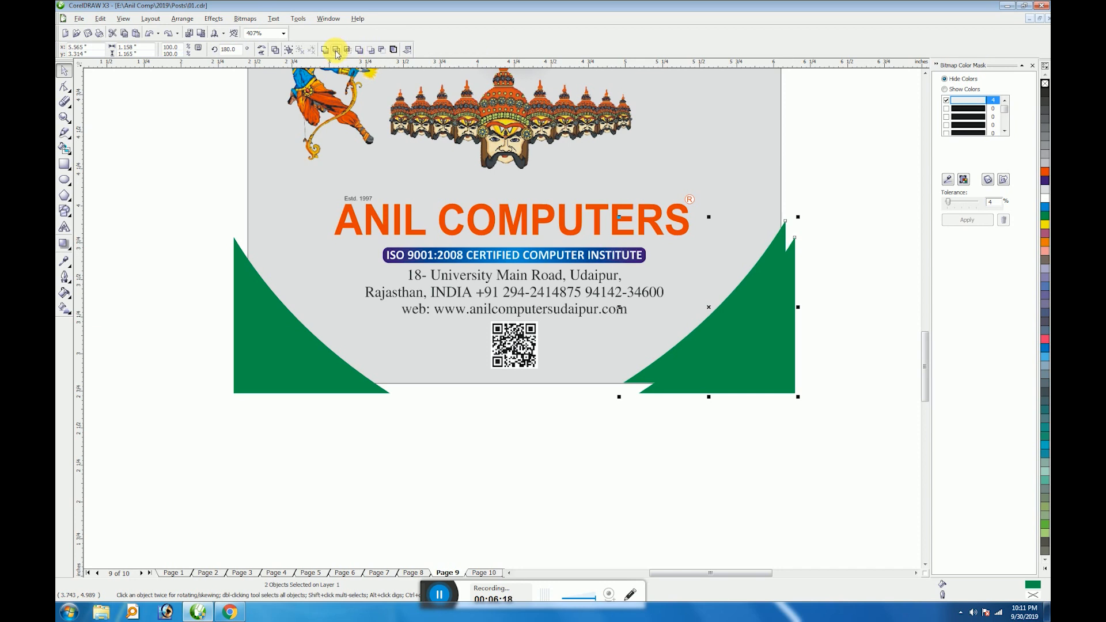
{"action": "left_click", "coordinate": [791, 263]}
{"action": "left_click", "coordinate": [792, 265]}
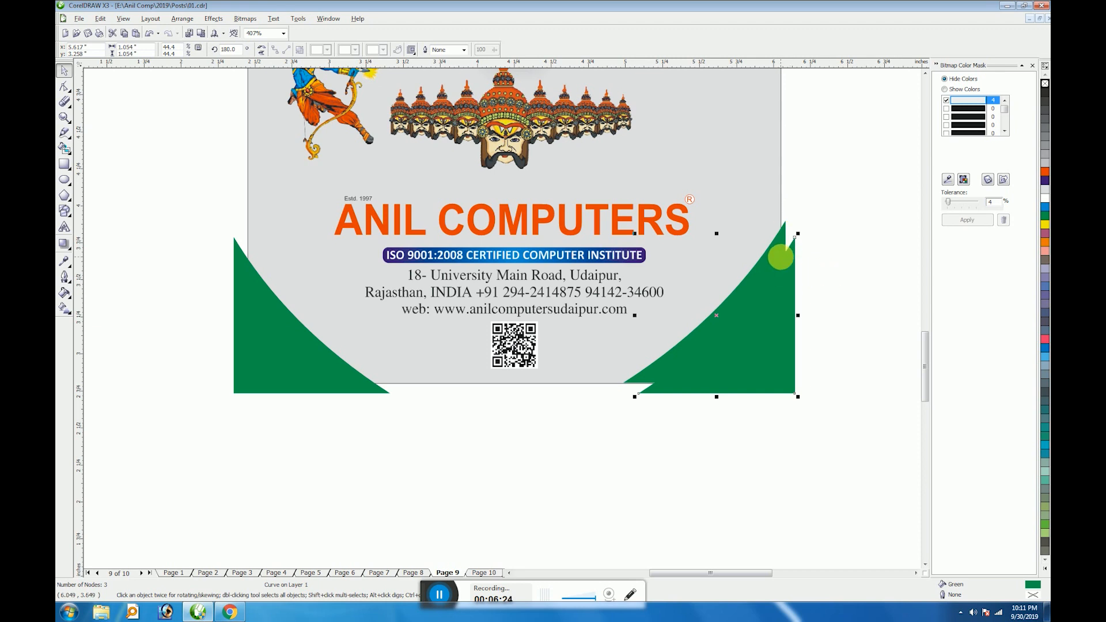
{"action": "left_click_drag", "start_coordinate": [782, 246], "coordinate": [805, 354]}
{"action": "key", "text": "ctrl+z"}
{"action": "left_click", "coordinate": [810, 241], "text": "shift"}
{"action": "left_click_drag", "start_coordinate": [811, 233], "coordinate": [822, 224]}
{"action": "left_click", "coordinate": [825, 222]}
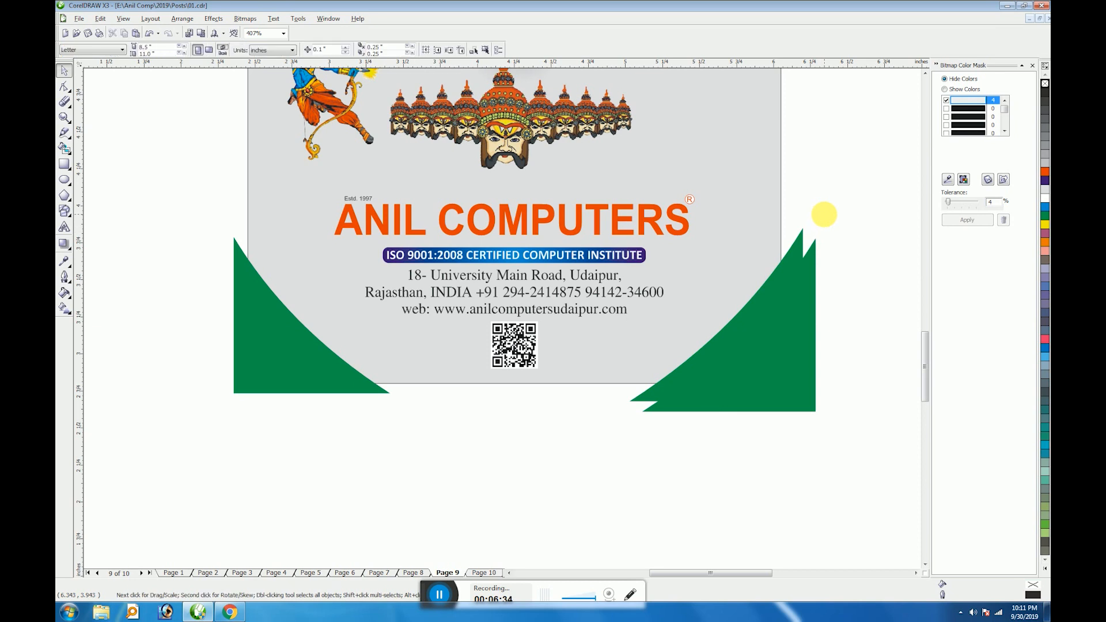
Trim the original right corner shape with its copy, delete the copy to inspect the cut and undo the deletion.
{"action": "left_click", "coordinate": [808, 262]}
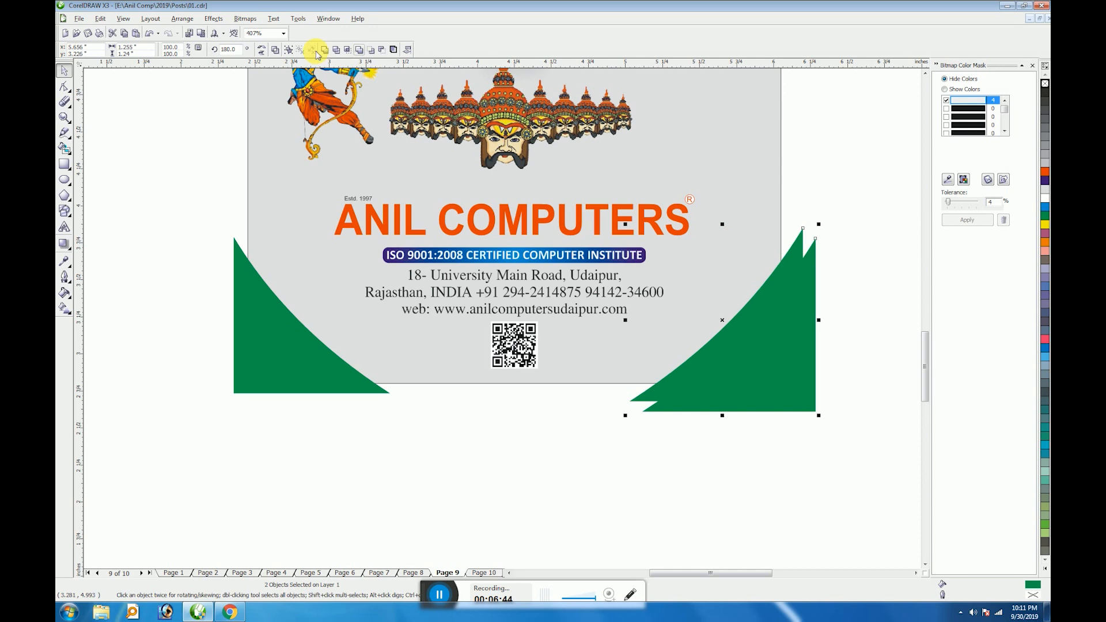
{"action": "left_click", "coordinate": [336, 50]}
{"action": "left_click", "coordinate": [807, 249]}
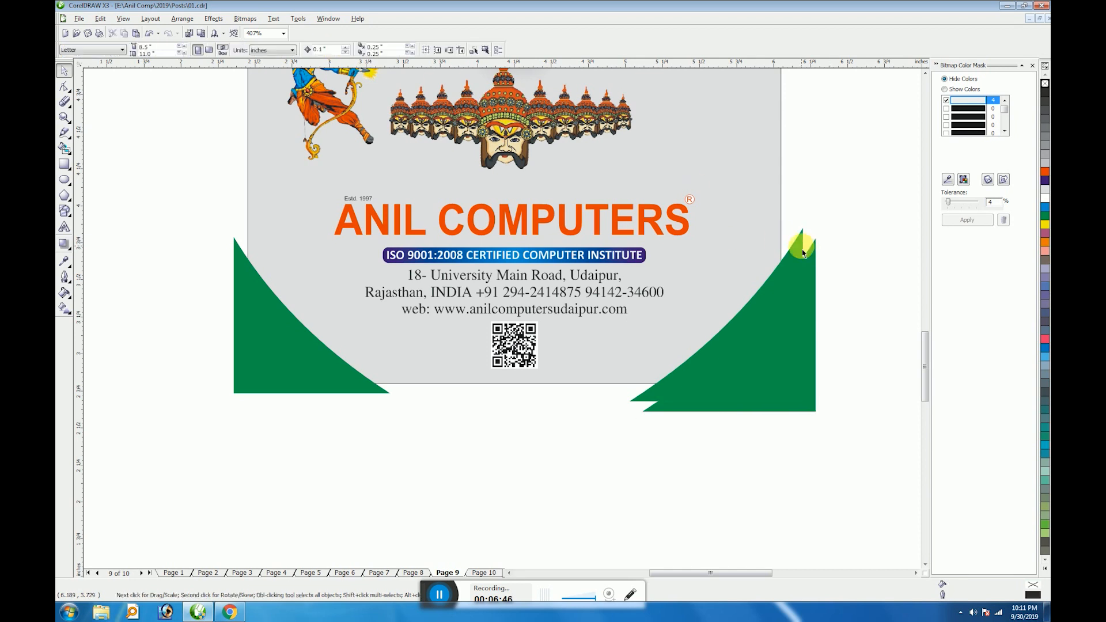
{"action": "key", "text": "Delete"}
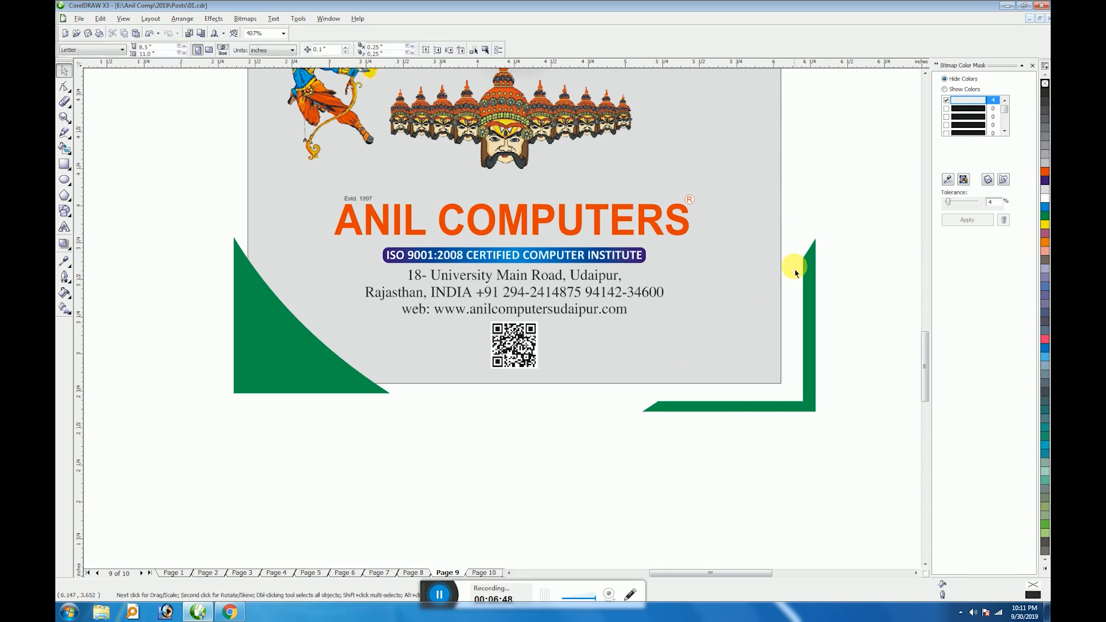
{"action": "left_click", "coordinate": [808, 294]}
{"action": "key", "text": "ctrl+z"}
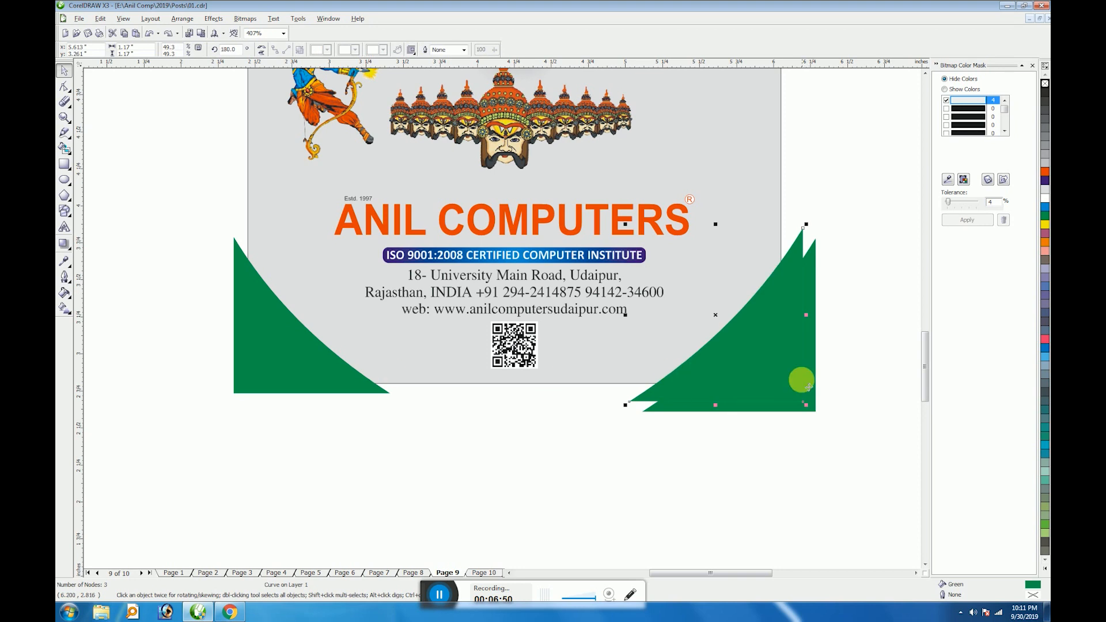
Delete both green shapes at the square's lower-right corner.
{"action": "key", "text": "Delete"}
{"action": "left_click", "coordinate": [812, 379]}
{"action": "key", "text": "Delete"}
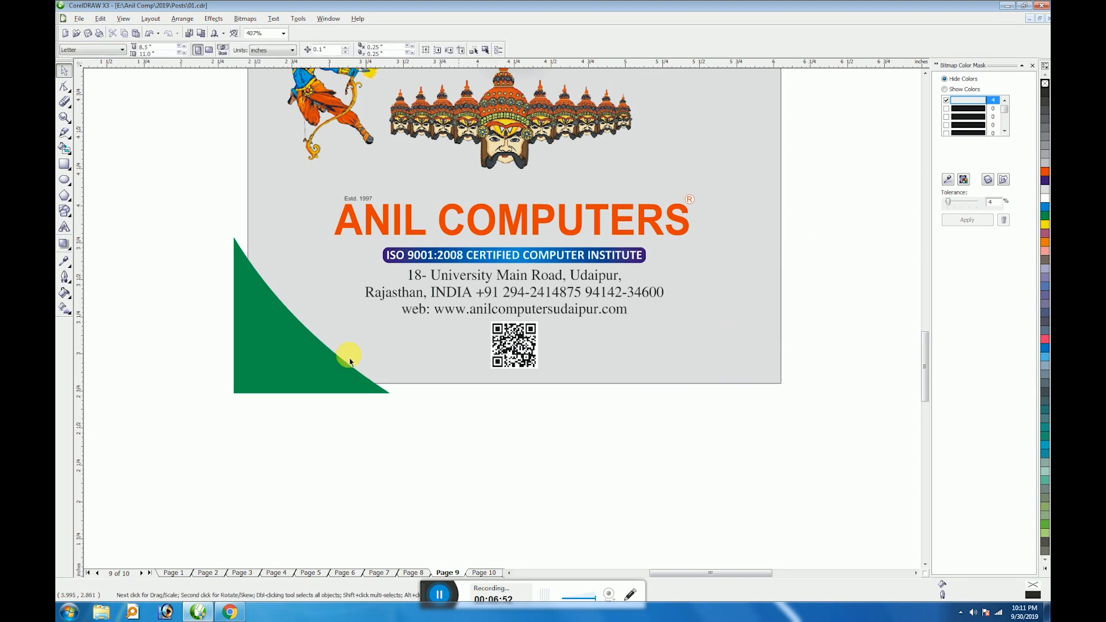
Duplicate the left green corner shape slightly up and to the right, and fill the copy purple.
{"action": "left_click_drag", "start_coordinate": [288, 353], "coordinate": [299, 348]}
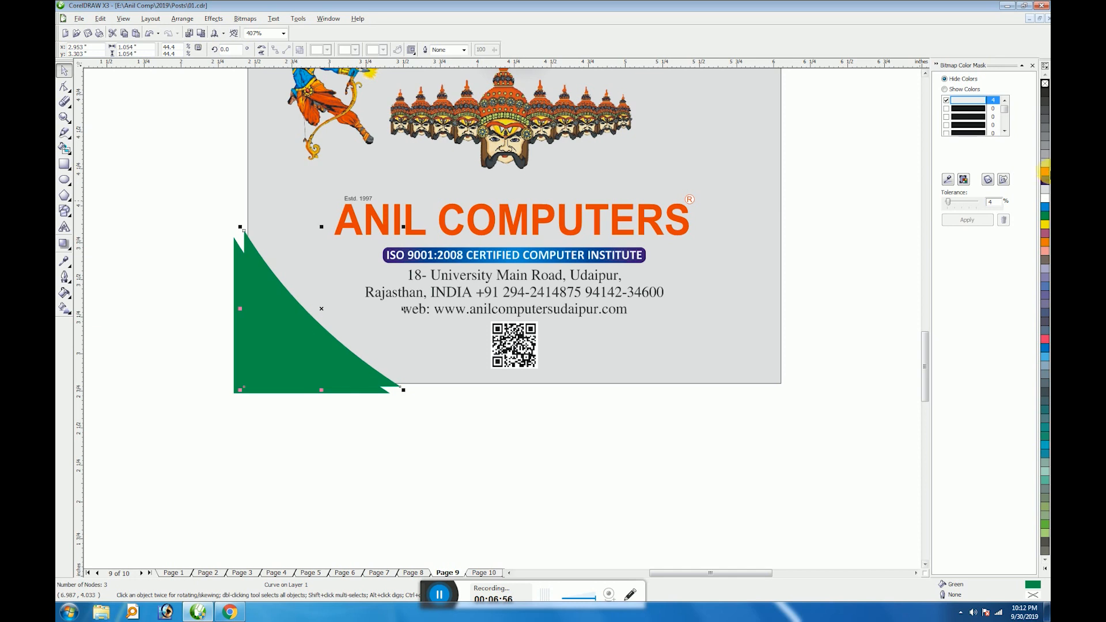
{"action": "left_click", "coordinate": [1045, 183]}
Bring the green corner shape in front of the purple copy and move both shapes outside the square's lower-left corner.
{"action": "left_click", "coordinate": [239, 277]}
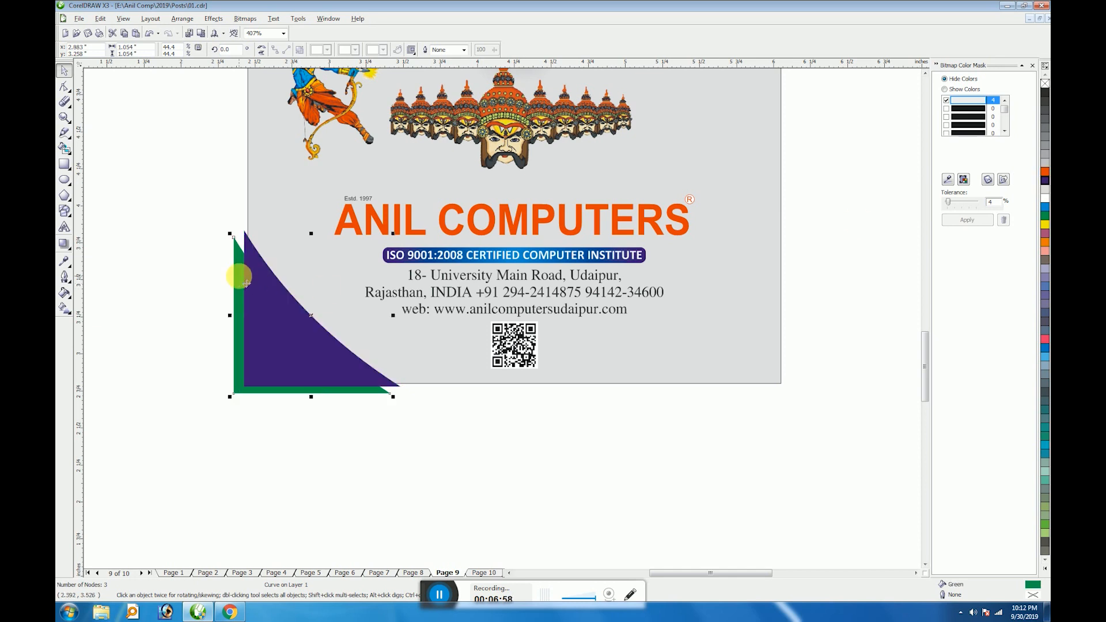
{"action": "key", "text": "shift+Page_Up"}
{"action": "left_click", "coordinate": [201, 255]}
{"action": "left_click", "coordinate": [289, 344]}
{"action": "left_click", "coordinate": [297, 314], "text": "shift"}
{"action": "left_click_drag", "start_coordinate": [300, 315], "coordinate": [215, 399]}
{"action": "left_click", "coordinate": [390, 407]}
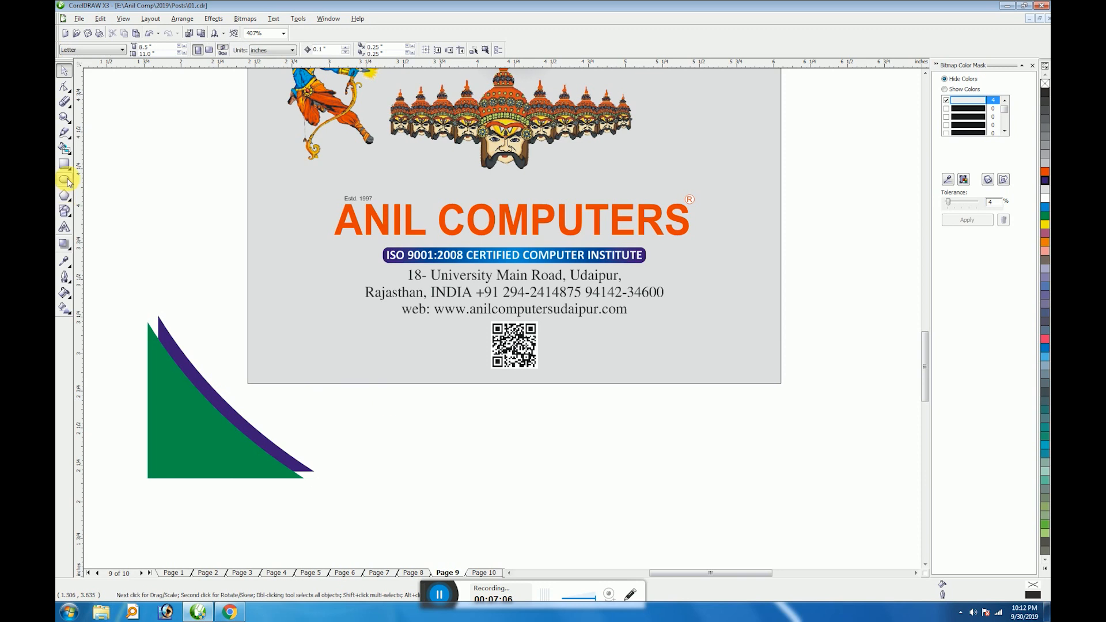
Create a separate yellow crescent from the visible purple area with Smart Fill and remove its outline.
{"action": "left_click", "coordinate": [64, 149]}
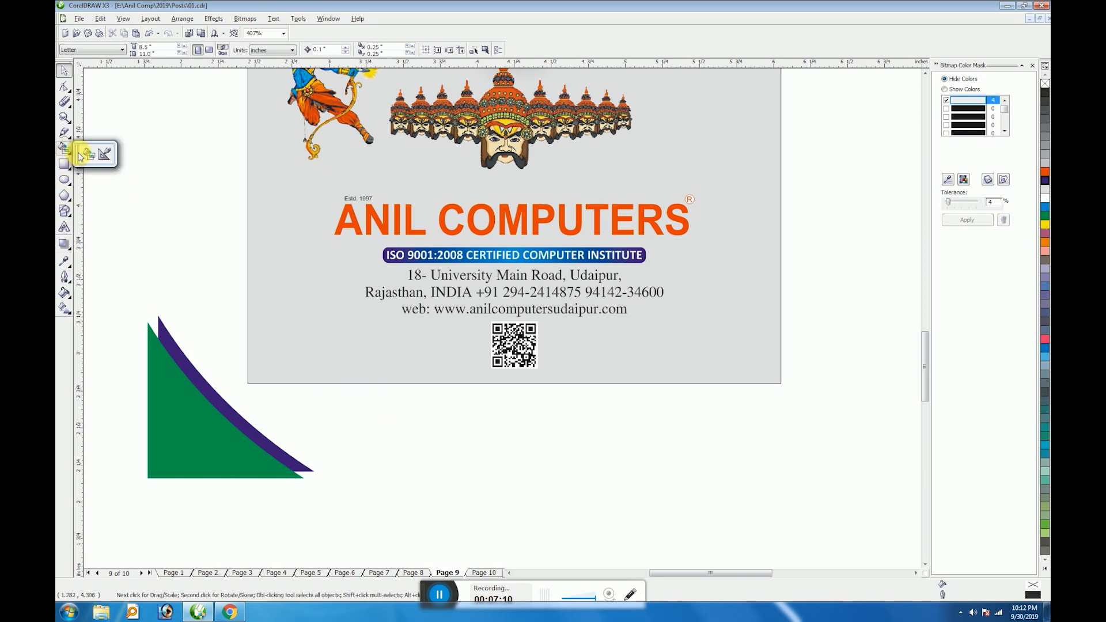
{"action": "left_click", "coordinate": [86, 152]}
{"action": "left_click", "coordinate": [177, 361]}
{"action": "key", "text": "space"}
{"action": "right_click", "coordinate": [1044, 84]}
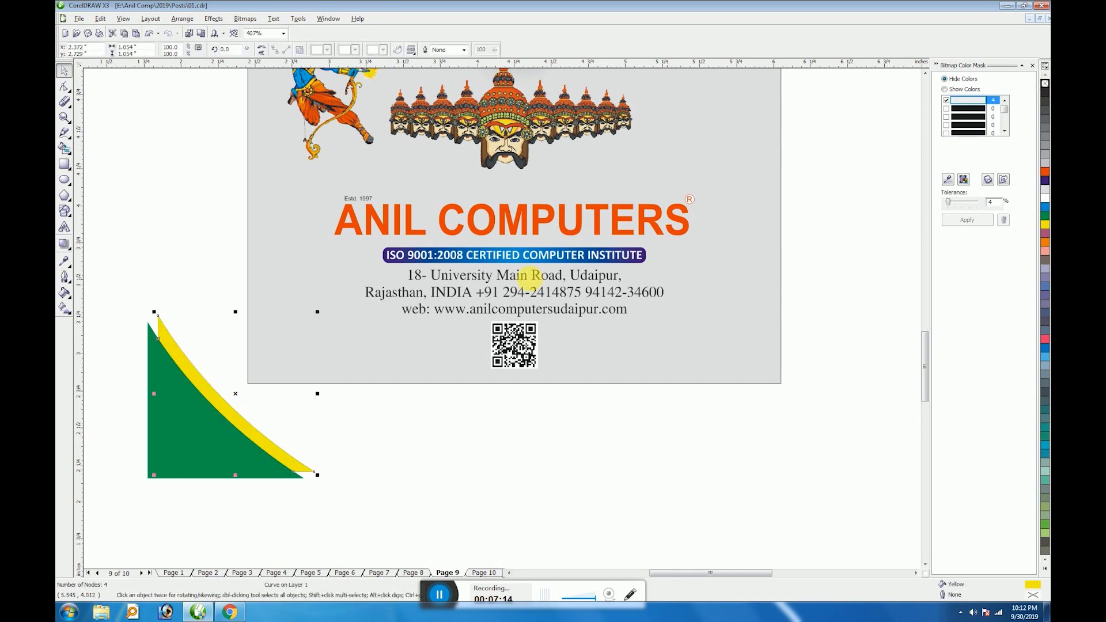
Start a Fountain Fill for the yellow crescent using the Gold Plated preset.
{"action": "left_click", "coordinate": [64, 294]}
{"action": "left_click", "coordinate": [109, 308]}
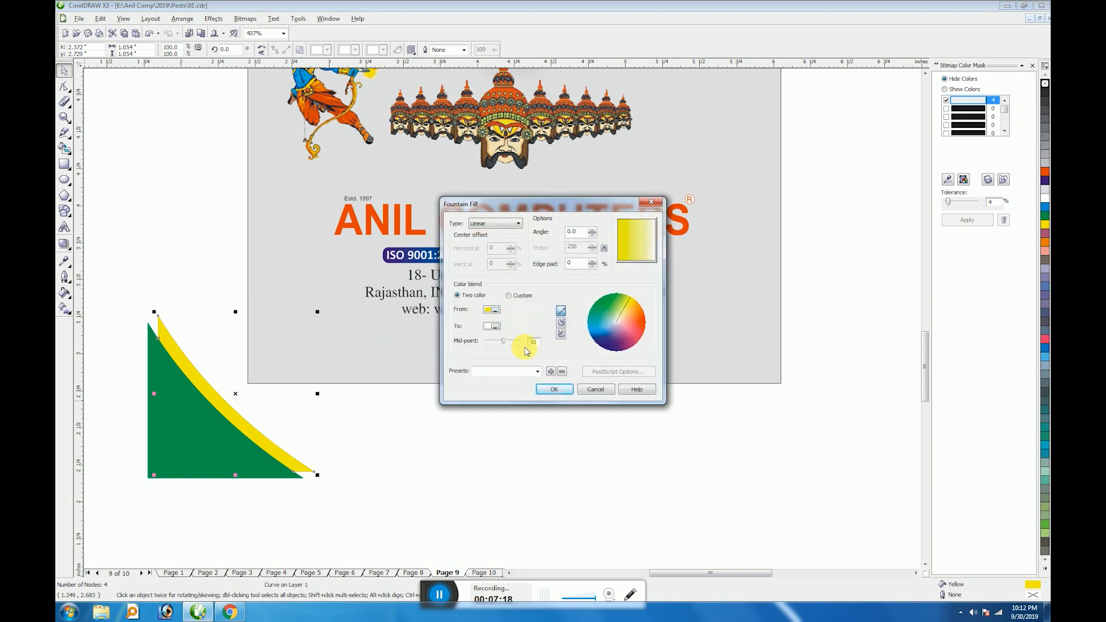
{"action": "left_click", "coordinate": [536, 372]}
{"action": "left_click_drag", "start_coordinate": [534, 407], "coordinate": [525, 529]}
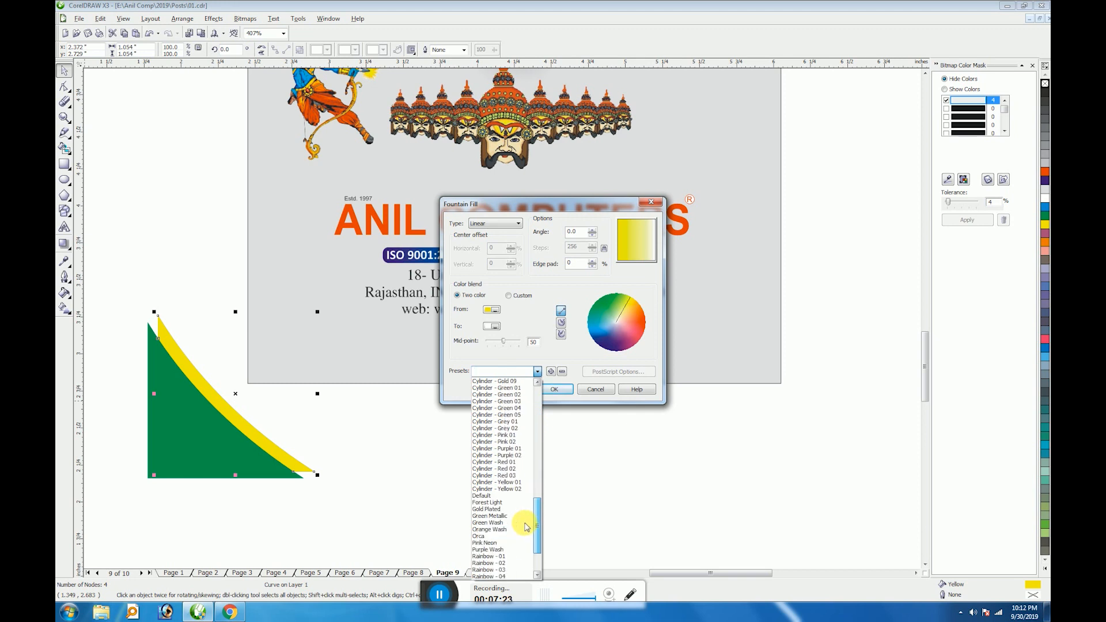
{"action": "left_click", "coordinate": [508, 511]}
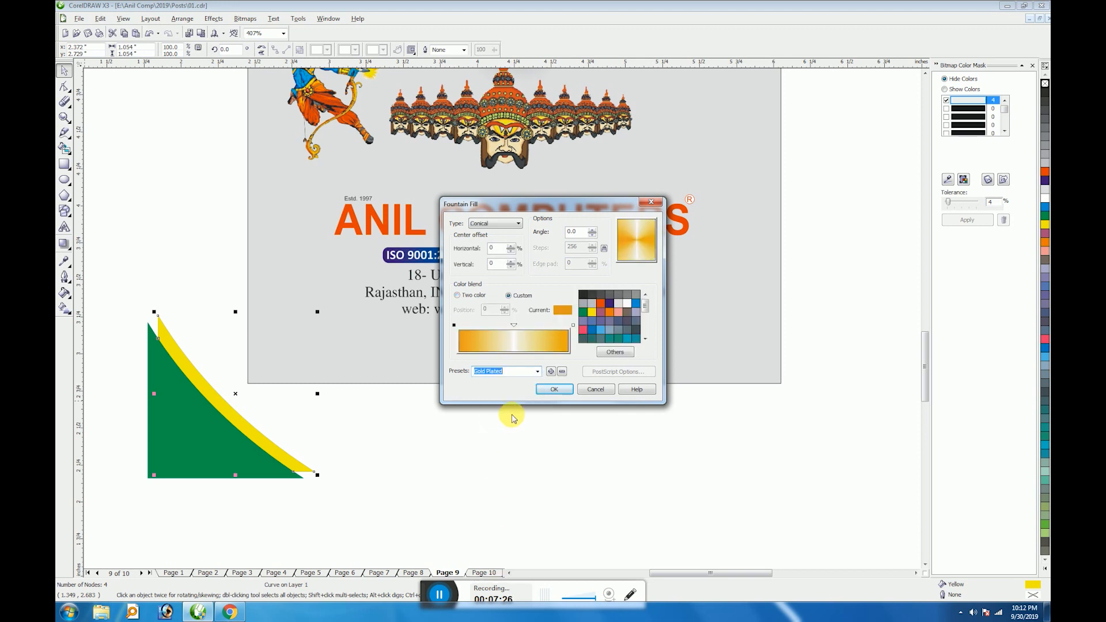
Set the crescent's fountain fill type to Linear with a 45-degree angle and apply it.
{"action": "left_click", "coordinate": [495, 224]}
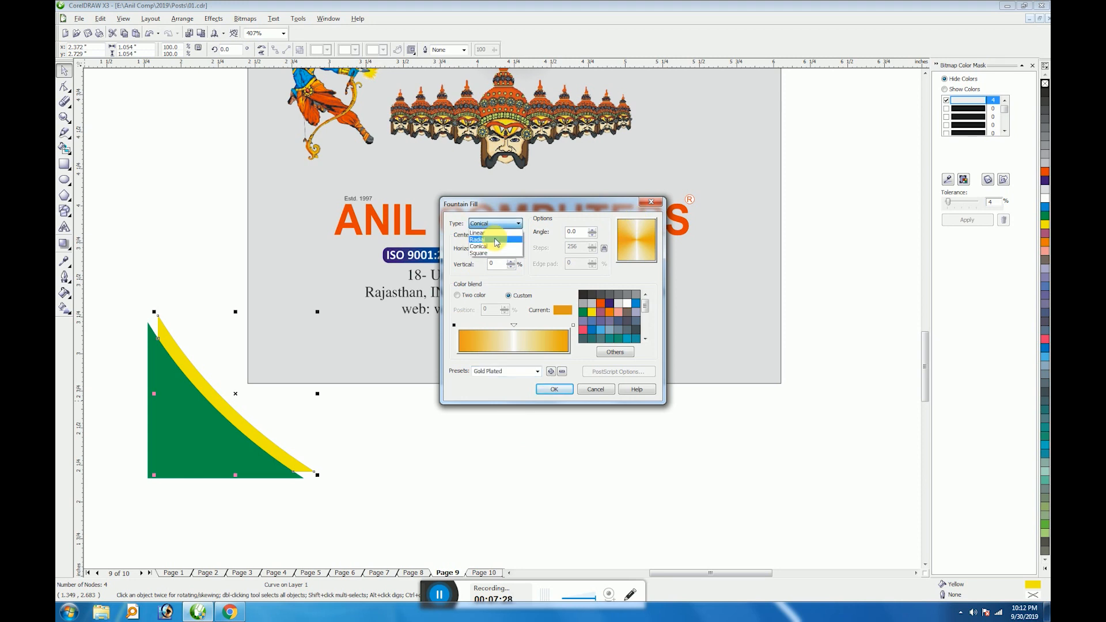
{"action": "left_click", "coordinate": [494, 239]}
{"action": "left_click", "coordinate": [509, 223]}
{"action": "left_click", "coordinate": [498, 233]}
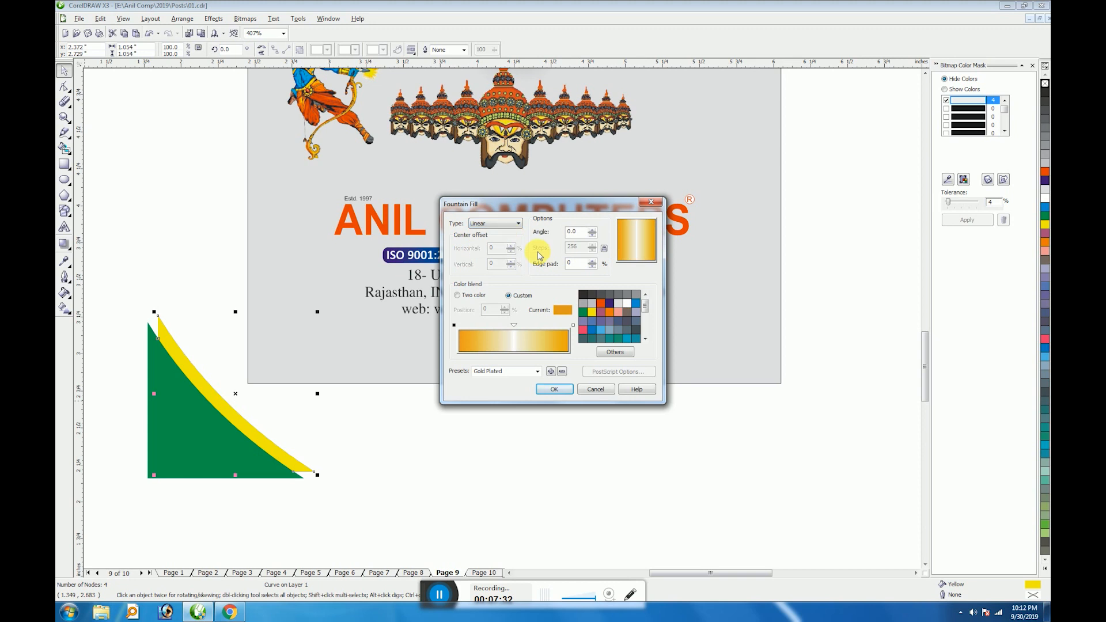
{"action": "double_click", "coordinate": [568, 233]}
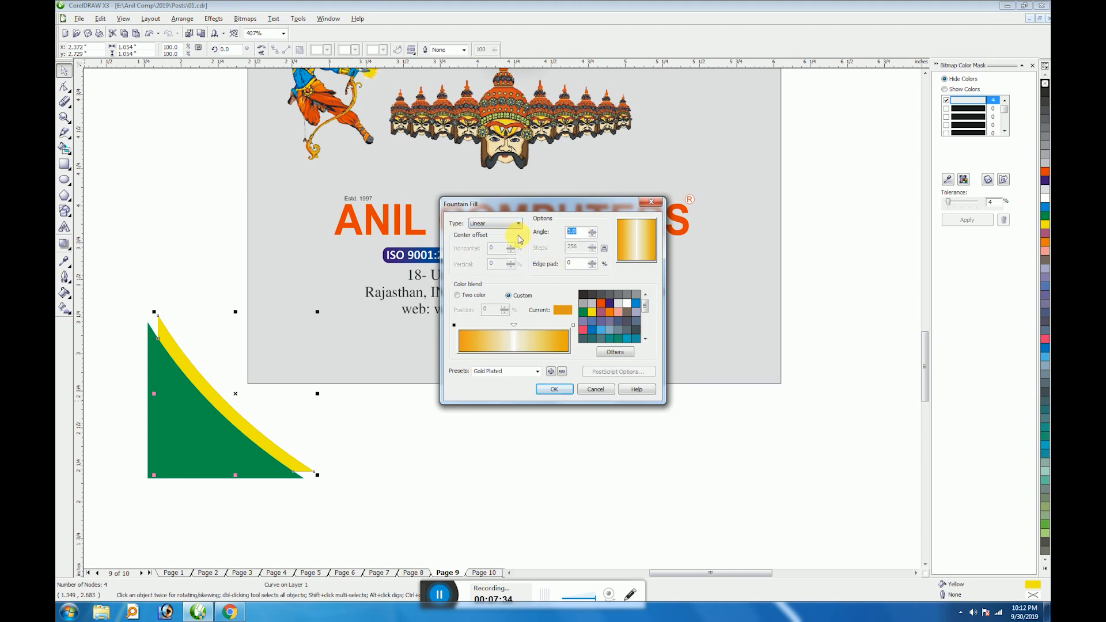
{"action": "type", "text": "45"}
{"action": "key", "text": "Return"}
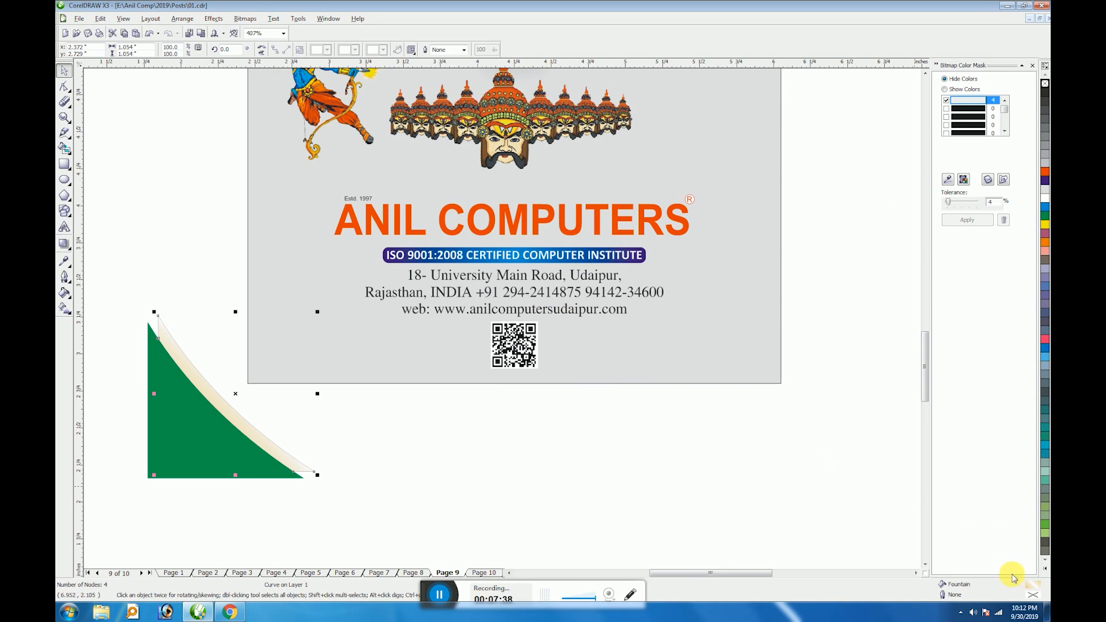
Reopen the crescent's fountain fill for editing and choose the Gold Plated preset again.
{"action": "double_click", "coordinate": [1033, 587]}
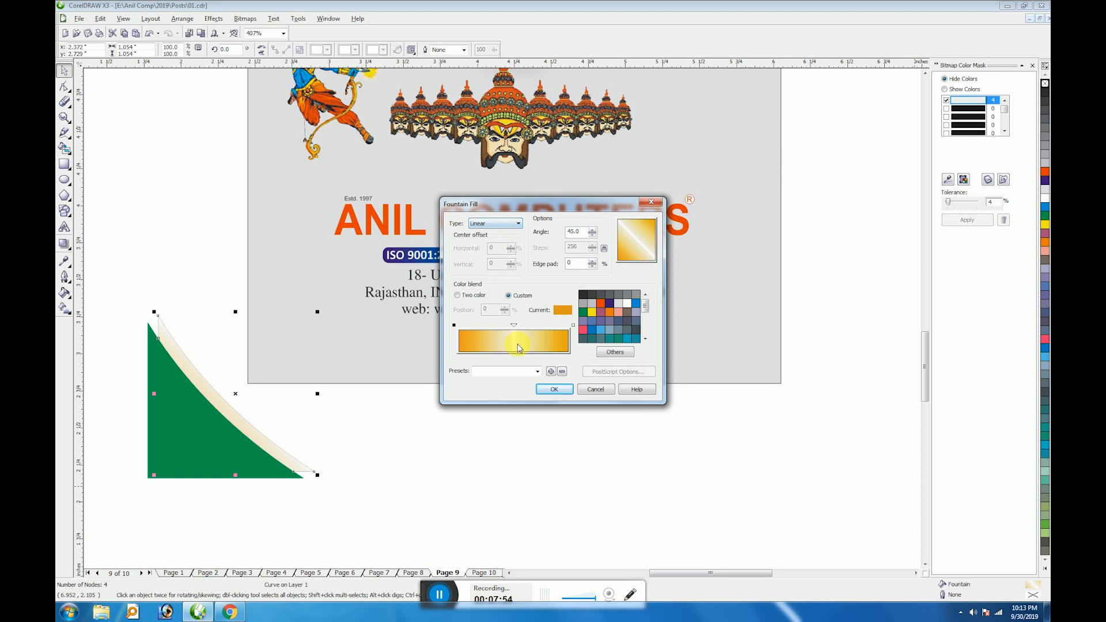
{"action": "left_click", "coordinate": [537, 371]}
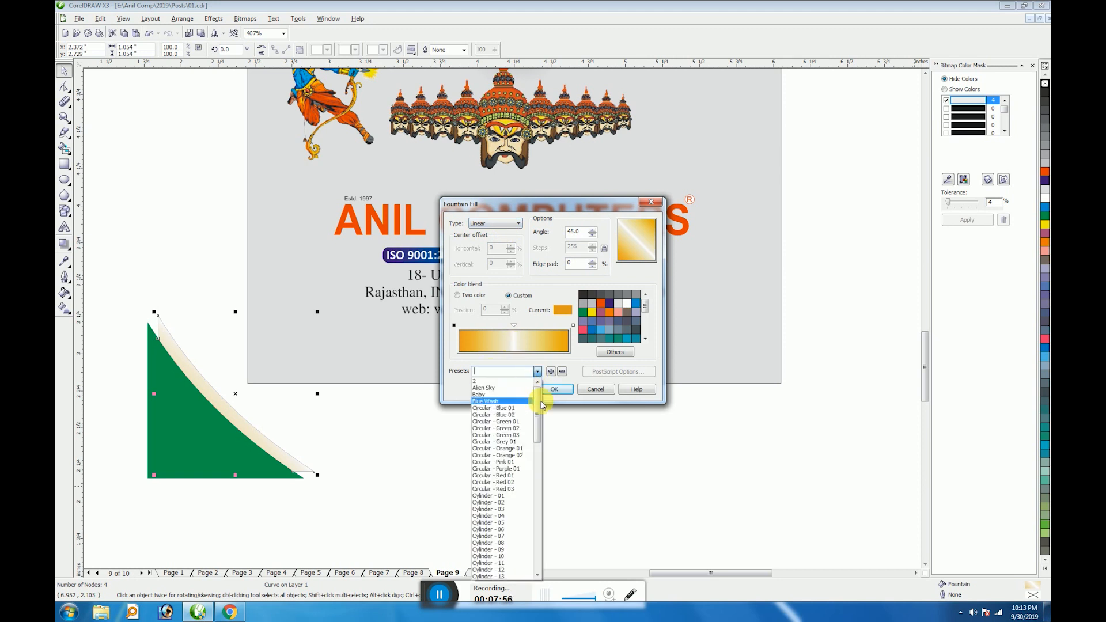
{"action": "left_click", "coordinate": [542, 408]}
{"action": "left_click", "coordinate": [539, 372]}
{"action": "left_click_drag", "start_coordinate": [541, 417], "coordinate": [536, 526]}
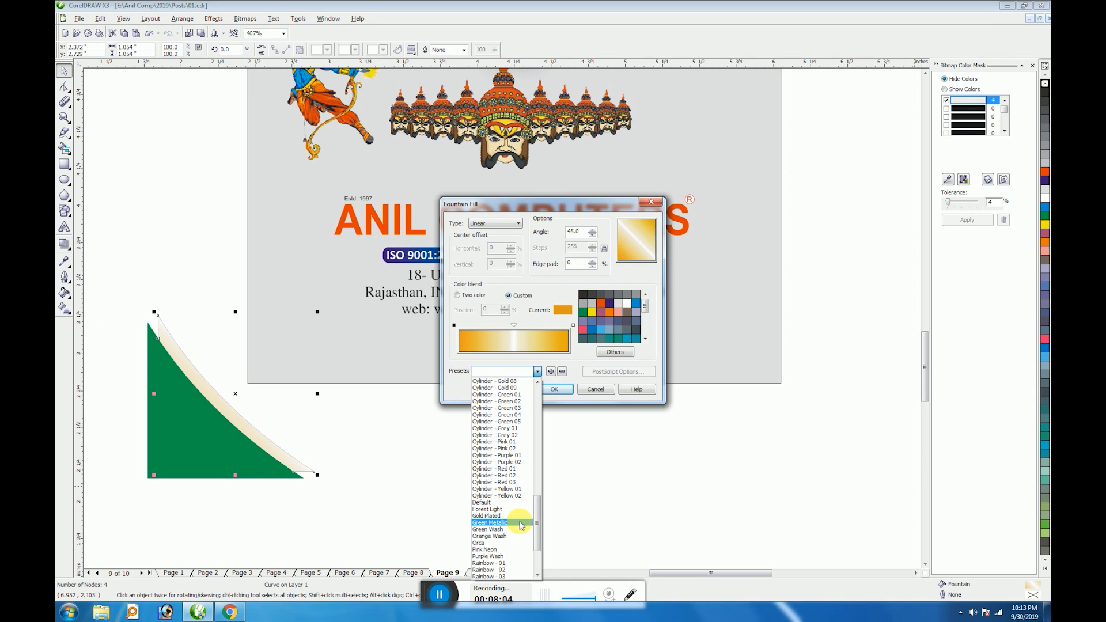
{"action": "left_click", "coordinate": [519, 516]}
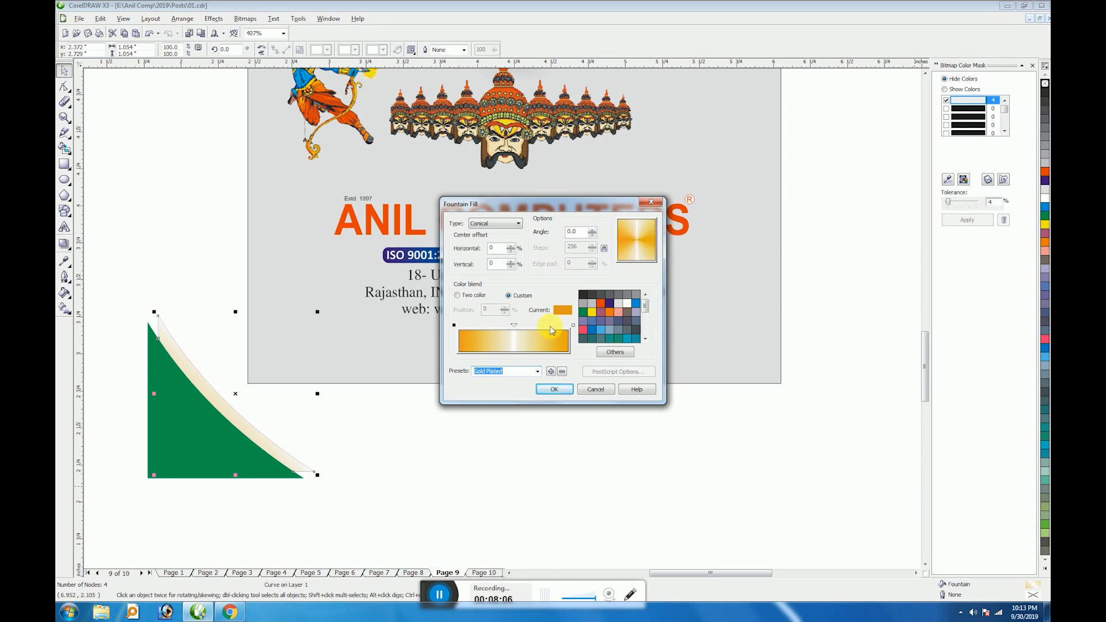
Add an orange colour stop at 29% to the crescent's fountain fill and set the fill type to Linear.
{"action": "double_click", "coordinate": [455, 326]}
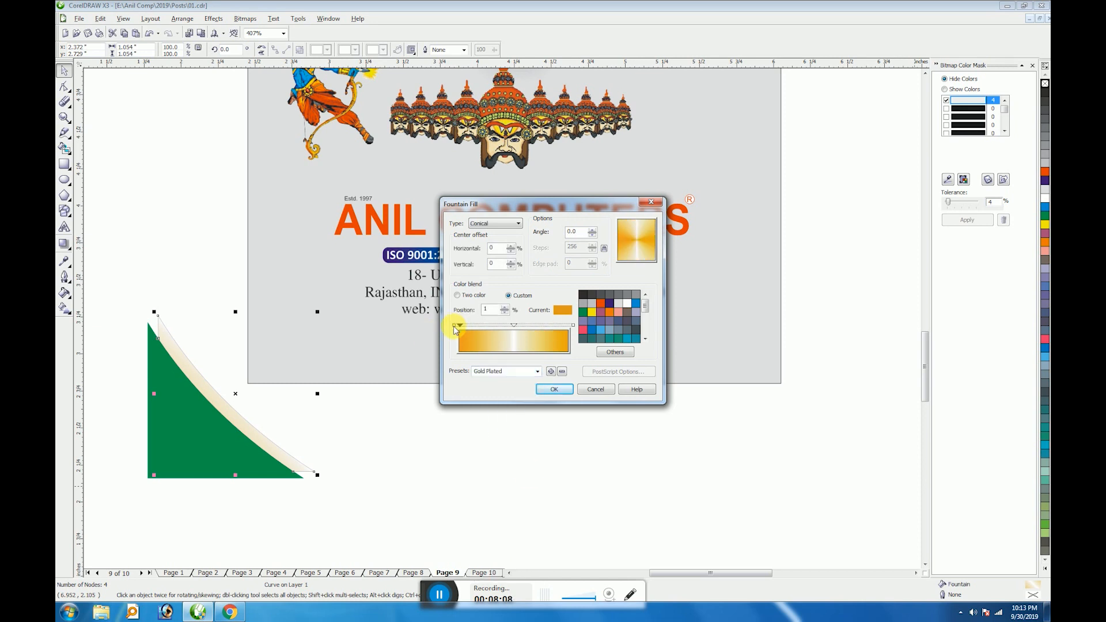
{"action": "left_click_drag", "start_coordinate": [460, 329], "coordinate": [488, 336]}
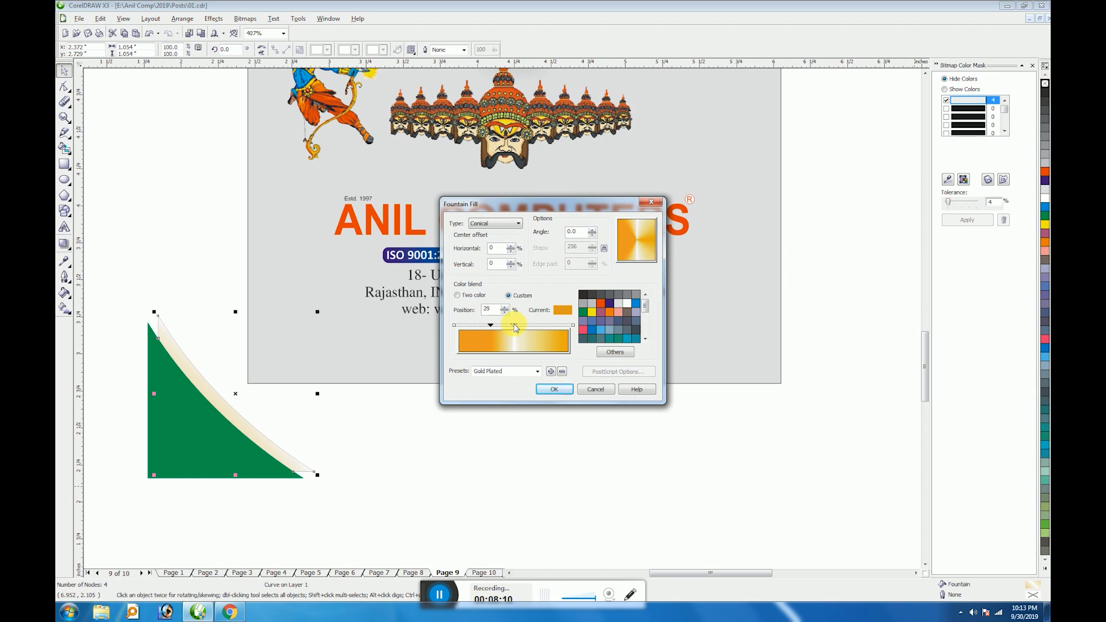
{"action": "left_click", "coordinate": [497, 227]}
{"action": "left_click", "coordinate": [490, 232]}
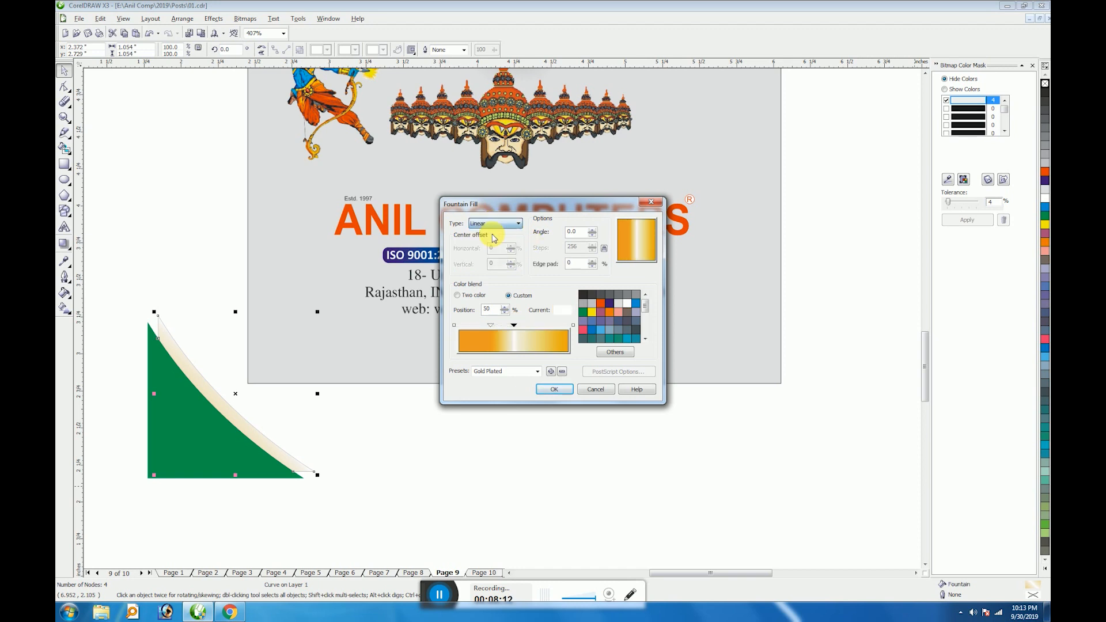
Remove the gradient's white centre stop and add a yellow stop near each end.
{"action": "left_click", "coordinate": [514, 326]}
{"action": "double_click", "coordinate": [514, 326]}
{"action": "left_click", "coordinate": [455, 326]}
{"action": "left_click", "coordinate": [506, 308]}
{"action": "left_click", "coordinate": [595, 313]}
{"action": "double_click", "coordinate": [456, 326]}
{"action": "left_click_drag", "start_coordinate": [461, 329], "coordinate": [558, 335]}
{"action": "left_click", "coordinate": [592, 311]}
Add a light grey stop at 59% and apply the fountain fill to the crescent.
{"action": "left_click", "coordinate": [454, 325]}
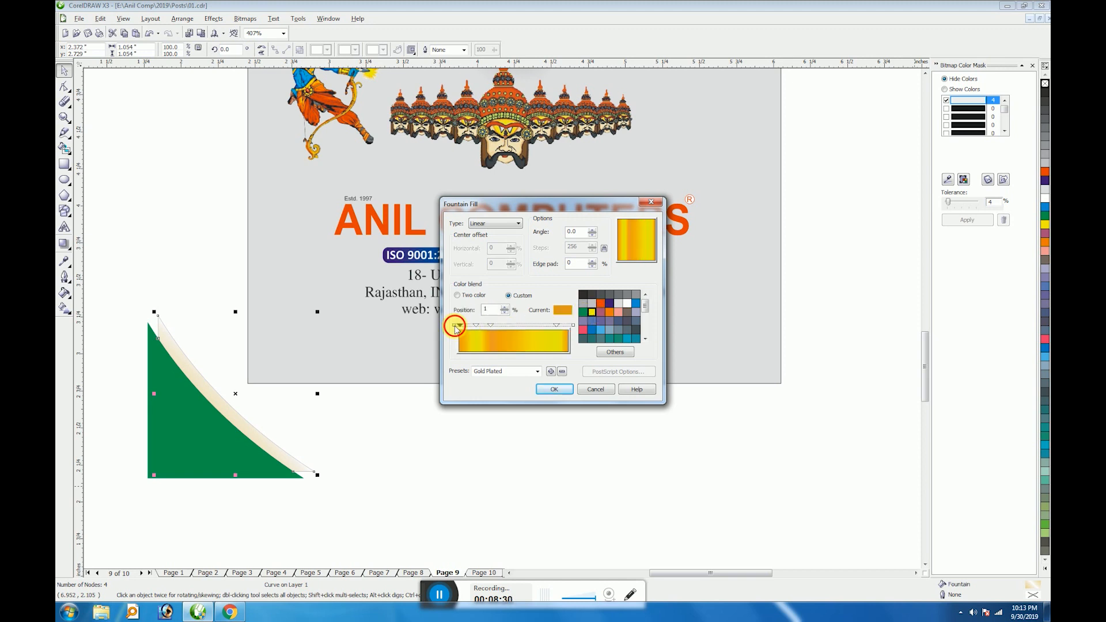
{"action": "left_click_drag", "start_coordinate": [461, 329], "coordinate": [524, 330]}
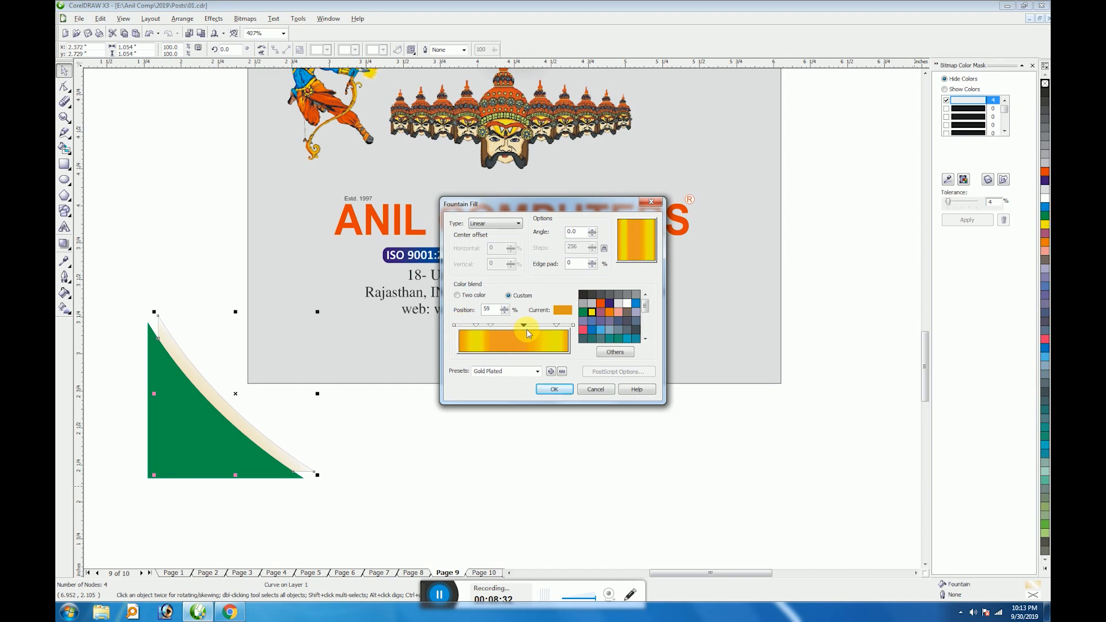
{"action": "left_click", "coordinate": [592, 303]}
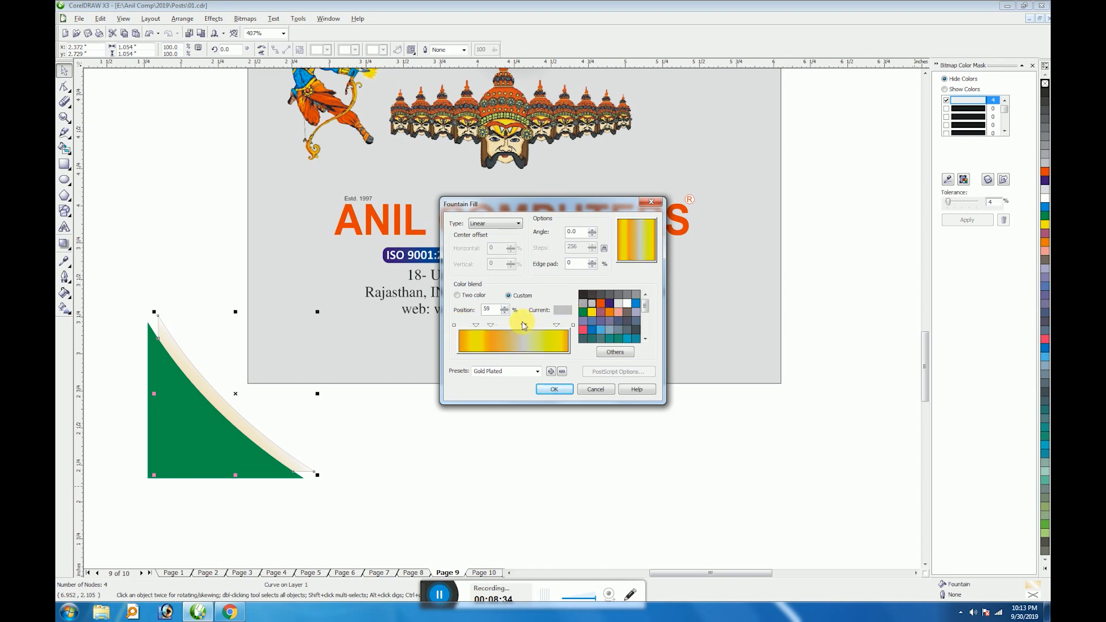
{"action": "left_click", "coordinate": [555, 390]}
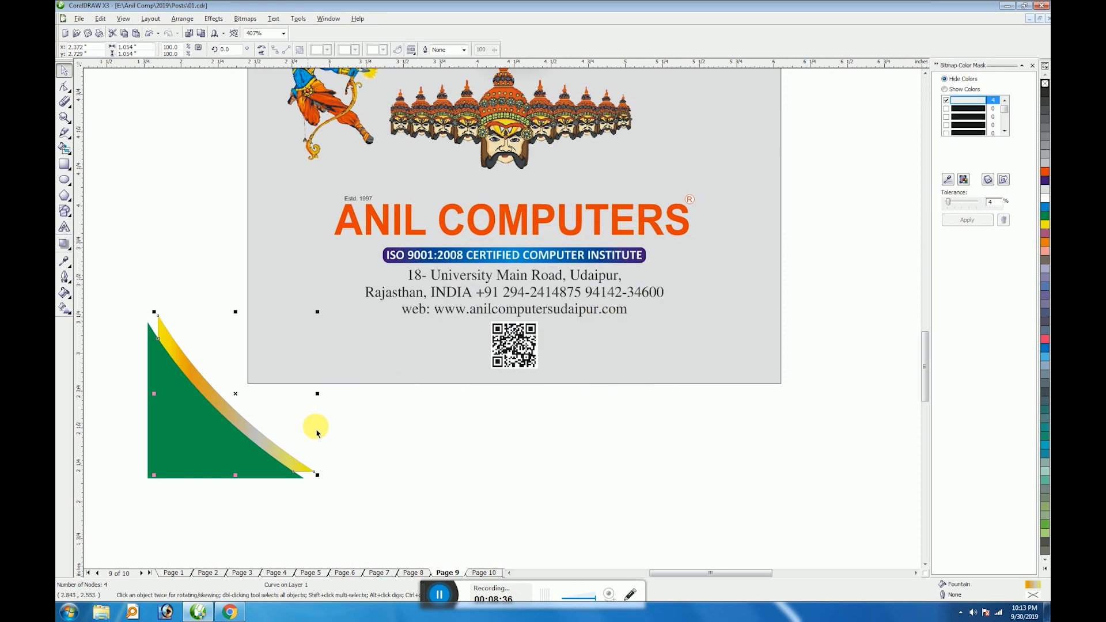
Delete the gold crescent and the purple shape behind the green corner.
{"action": "left_click", "coordinate": [291, 451]}
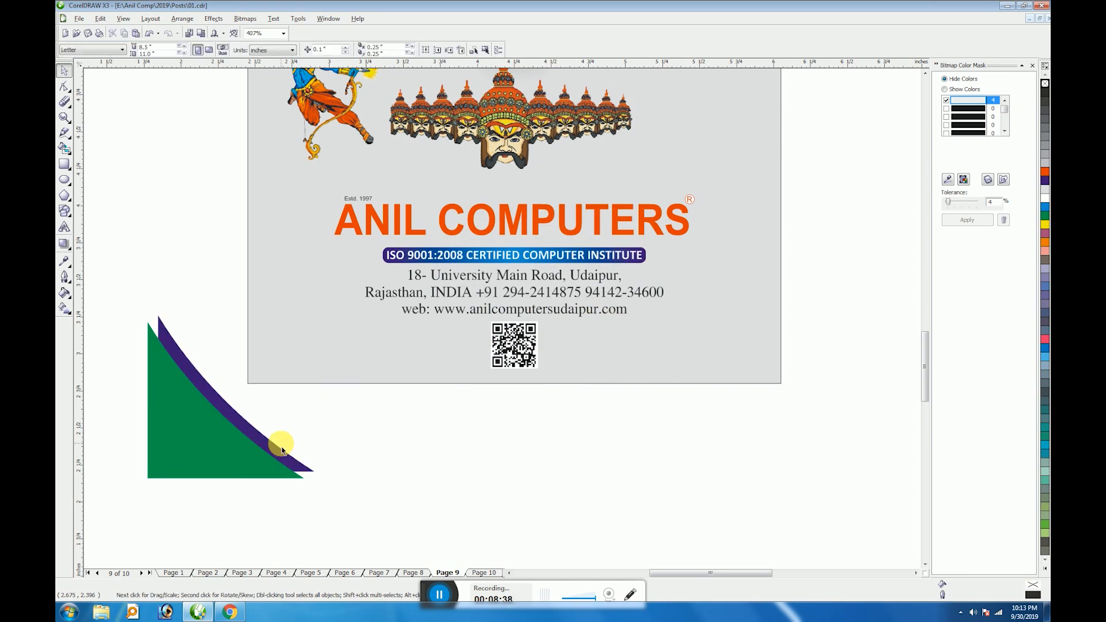
{"action": "left_click", "coordinate": [283, 453]}
{"action": "key", "text": "Delete"}
Align the green corner shape to the left and bottom edges of the new poster's square.
{"action": "scroll", "coordinate": [296, 432], "scroll_direction": "down", "scroll_amount": 5}
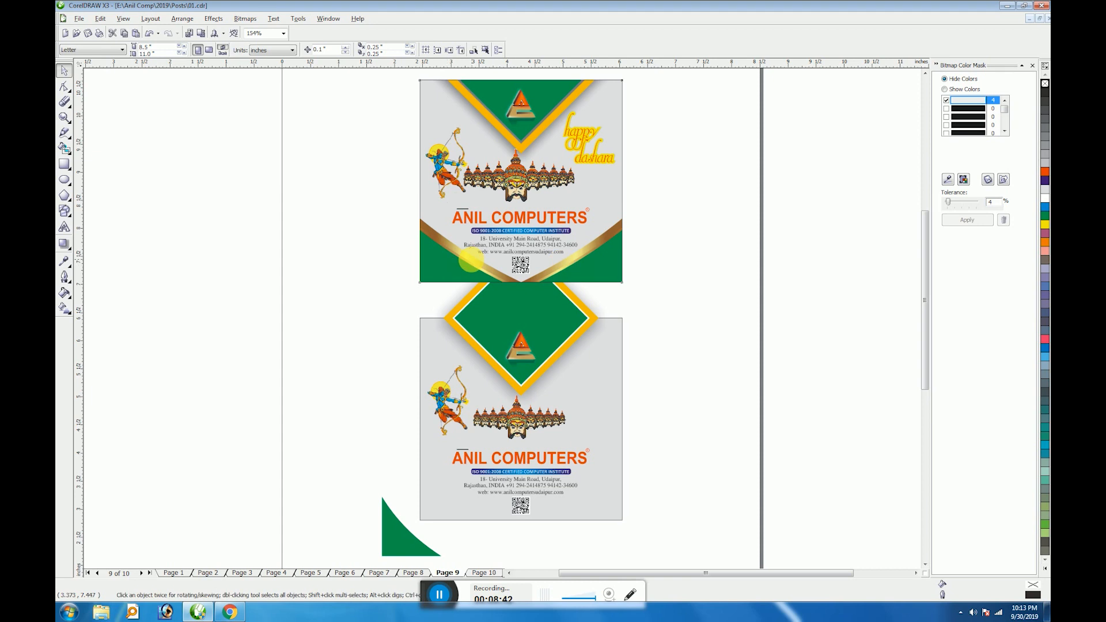
{"action": "mouse_move", "coordinate": [206, 615]}
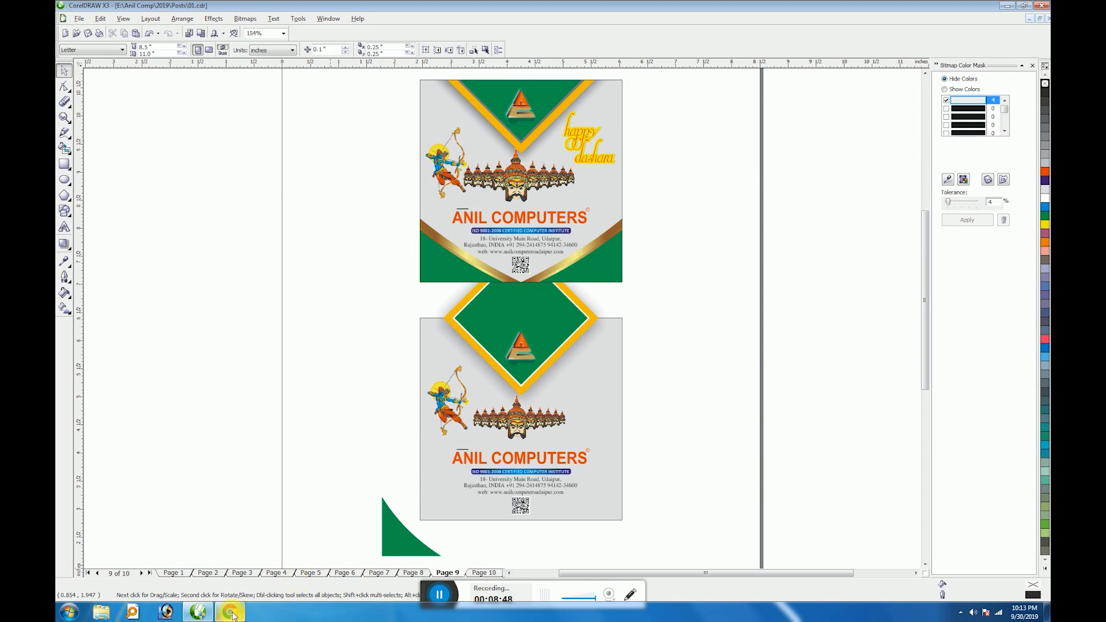
{"action": "left_click", "coordinate": [383, 552]}
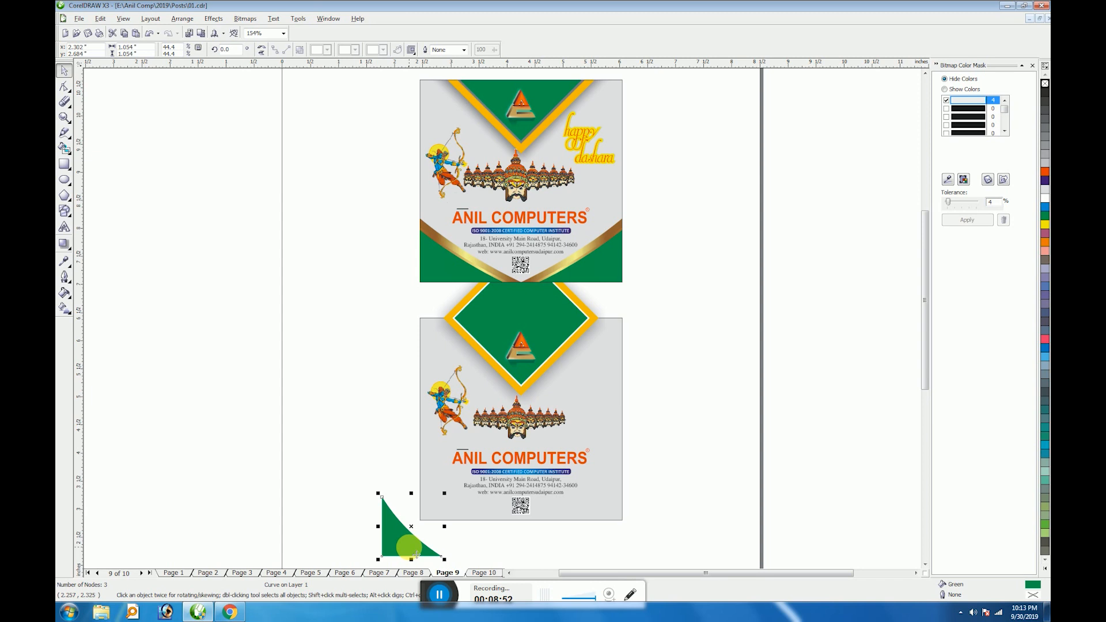
{"action": "left_click", "coordinate": [466, 521], "text": "shift"}
{"action": "key", "text": "l"}
{"action": "key", "text": "b"}
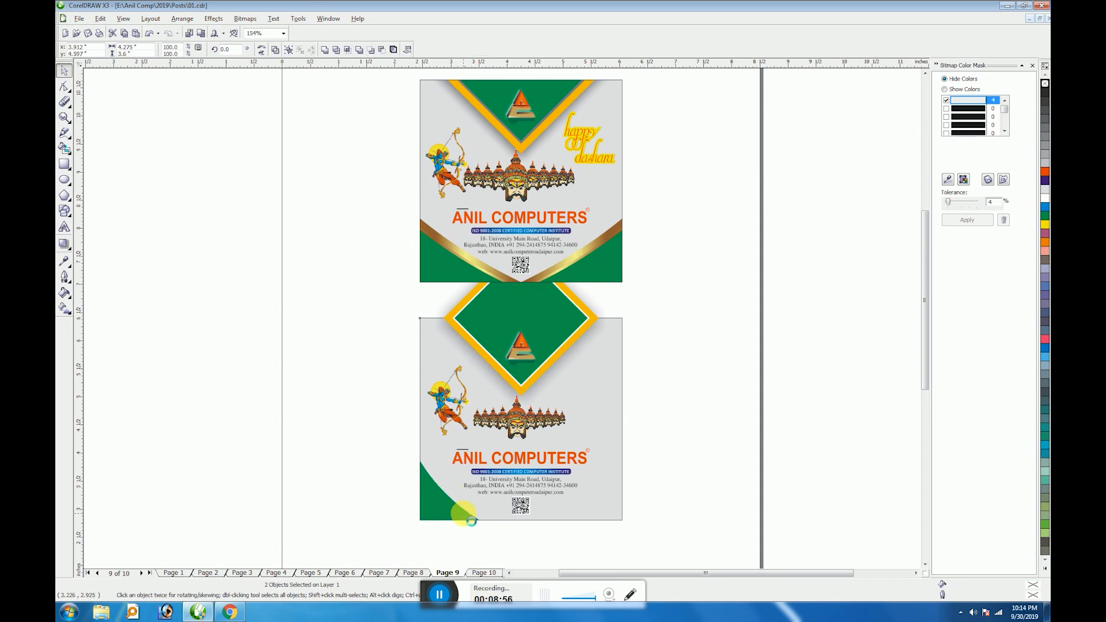
{"action": "left_click", "coordinate": [667, 491]}
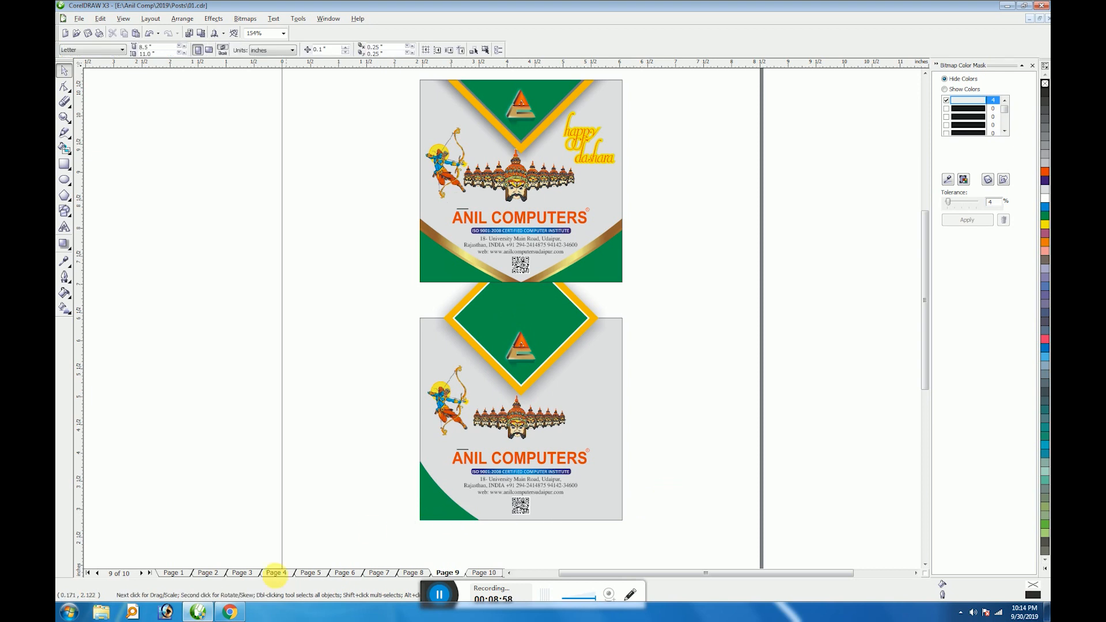
{"action": "left_click", "coordinate": [222, 618]}
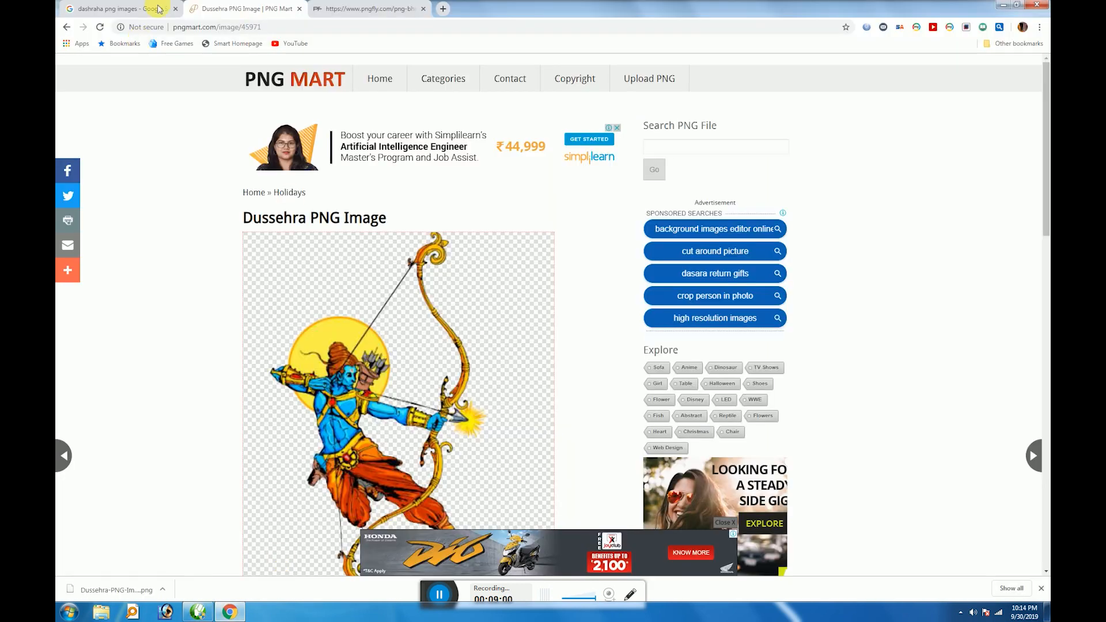
{"action": "left_click", "coordinate": [132, 9]}
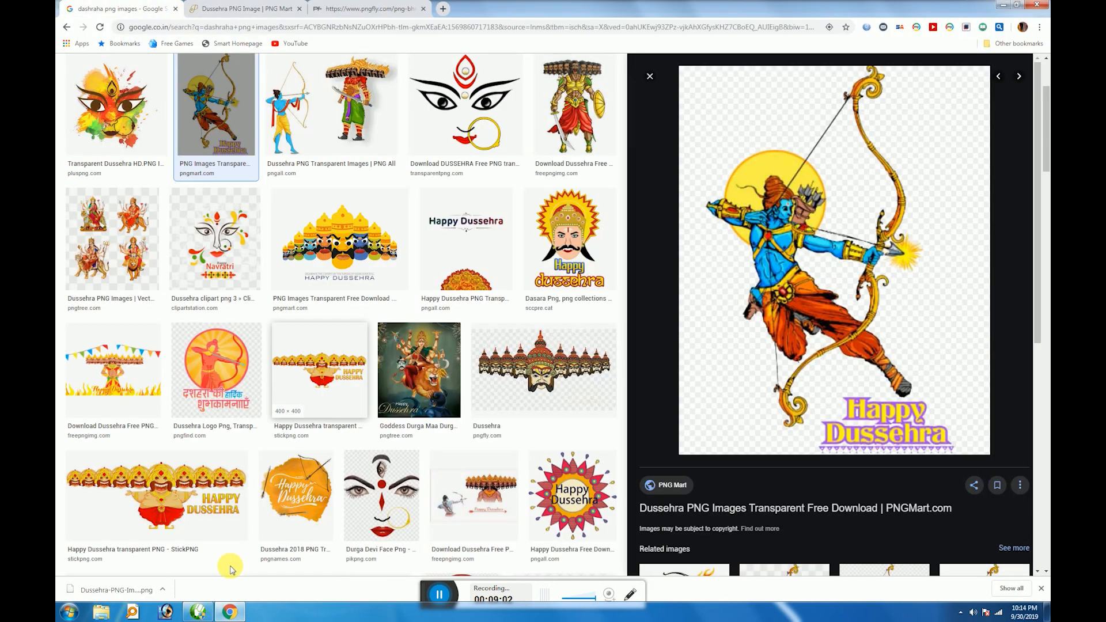
{"action": "left_click", "coordinate": [236, 616]}
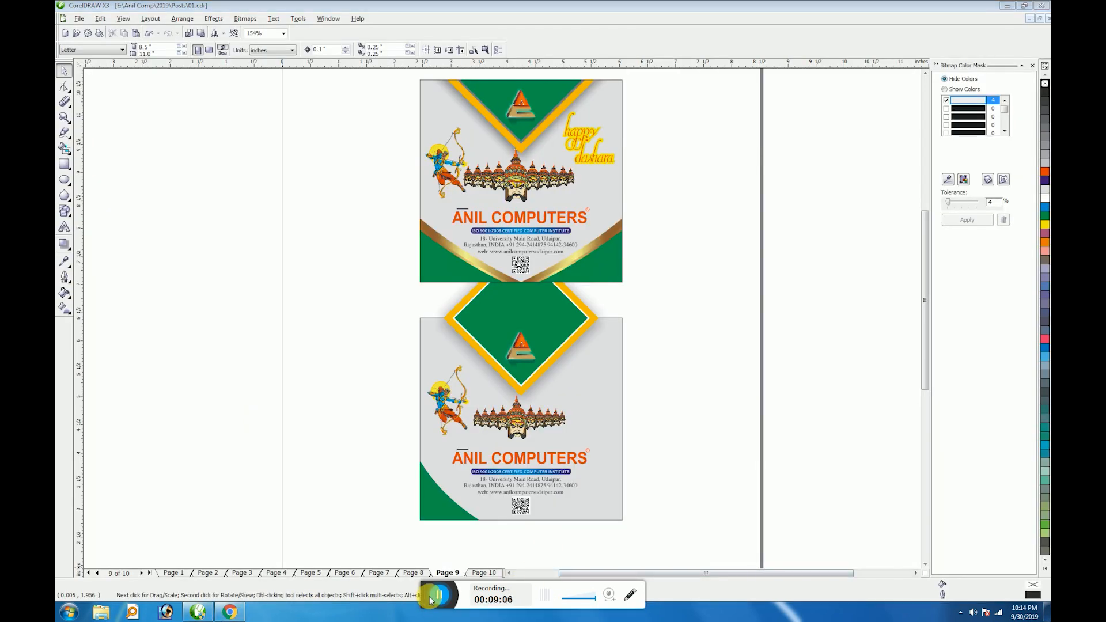
Make a horizontally mirrored copy of the green corner and align it to the poster square's right edge.
{"action": "left_click", "coordinate": [433, 499]}
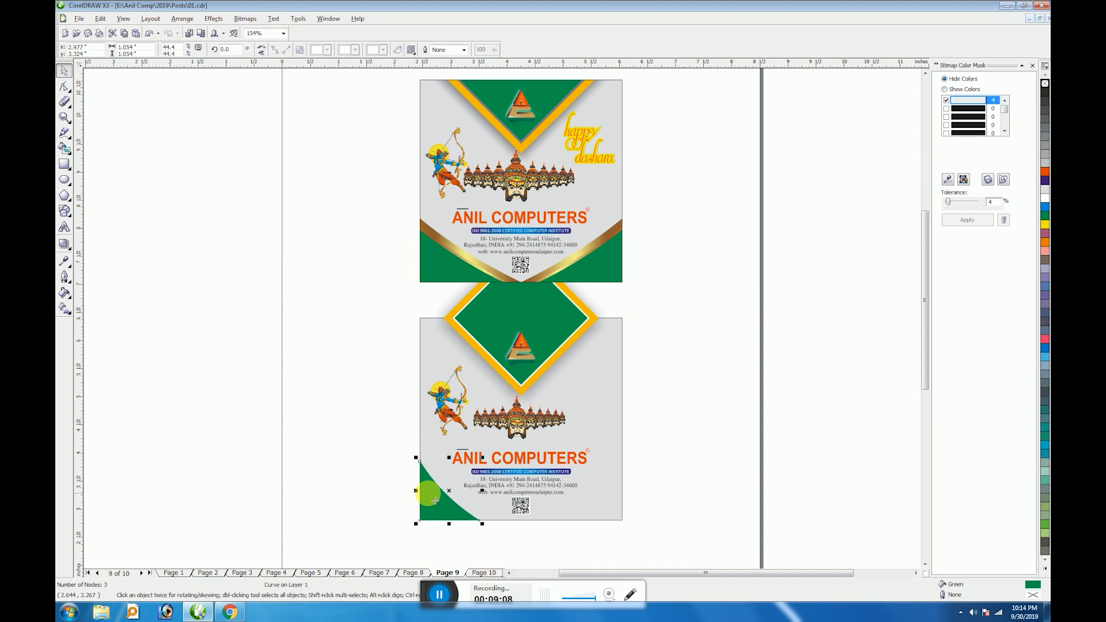
{"action": "left_click_drag", "start_coordinate": [416, 491], "coordinate": [542, 491]}
{"action": "left_click", "coordinate": [600, 509], "text": "shift"}
{"action": "key", "text": "r"}
{"action": "left_click", "coordinate": [641, 501]}
Group the two green corner shapes.
{"action": "left_click", "coordinate": [613, 494]}
{"action": "left_click", "coordinate": [461, 513], "text": "shift"}
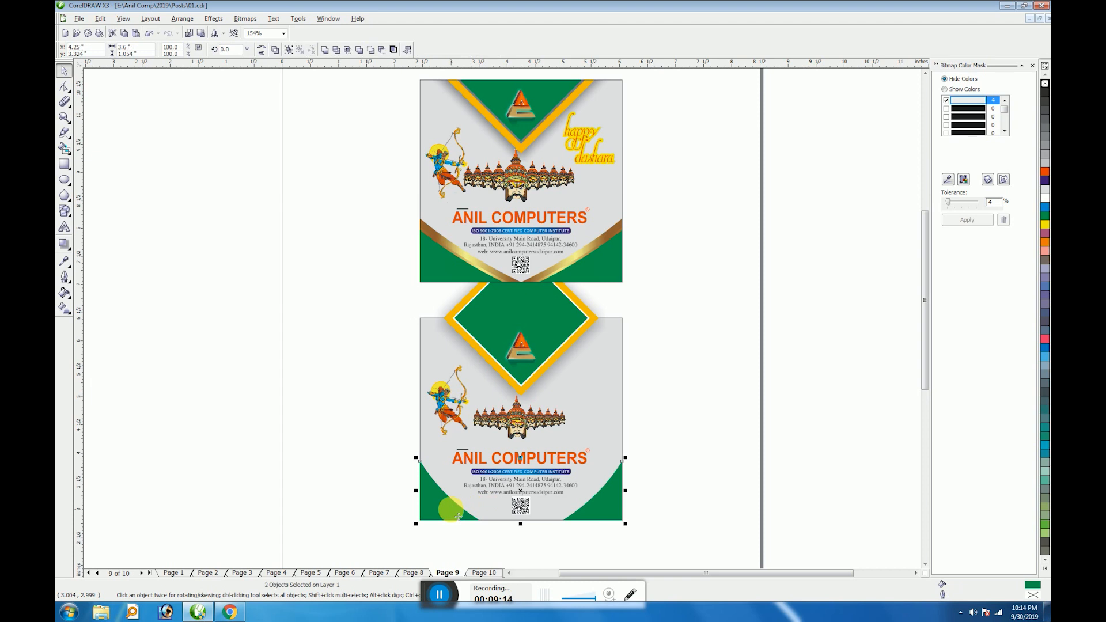
{"action": "key", "text": "ctrl+g"}
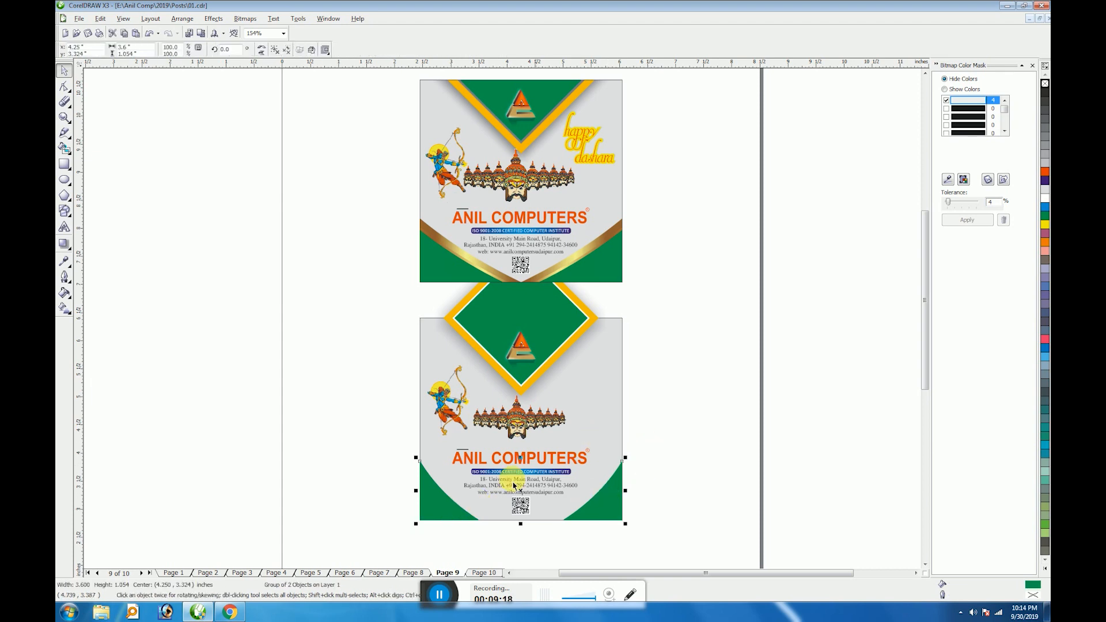
Move the finished reference poster up so that it overlaps the page's top edge, clear of the new poster.
{"action": "scroll", "coordinate": [701, 566], "scroll_direction": "down", "scroll_amount": 1}
{"action": "scroll", "coordinate": [709, 507], "scroll_direction": "up", "scroll_amount": 3}
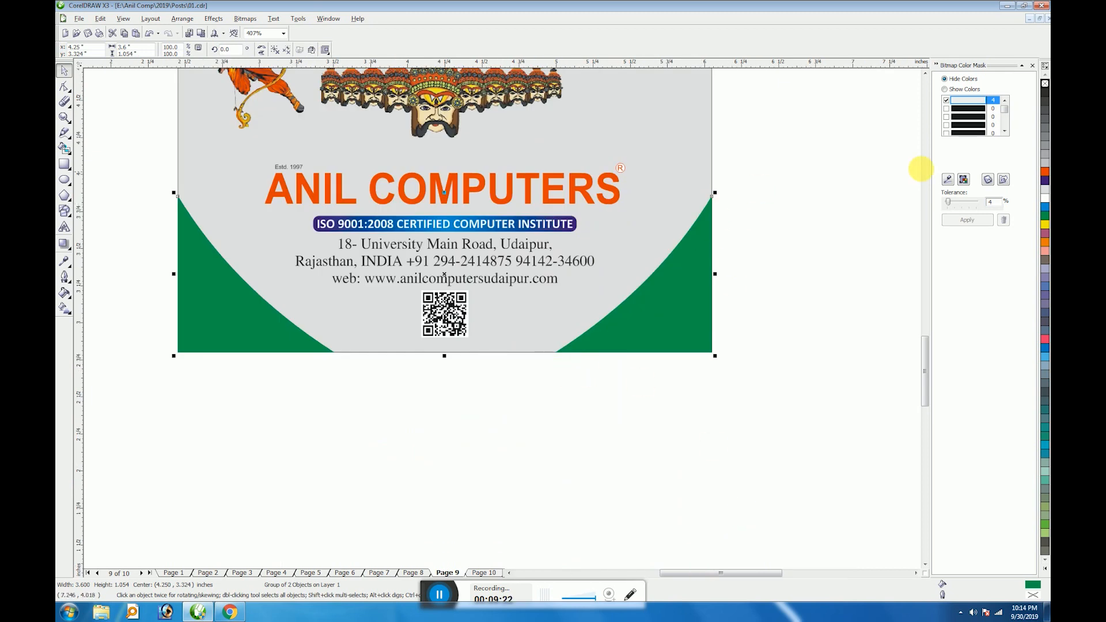
{"action": "key", "text": "F3"}
{"action": "left_click", "coordinate": [554, 313]}
{"action": "key", "text": "F3"}
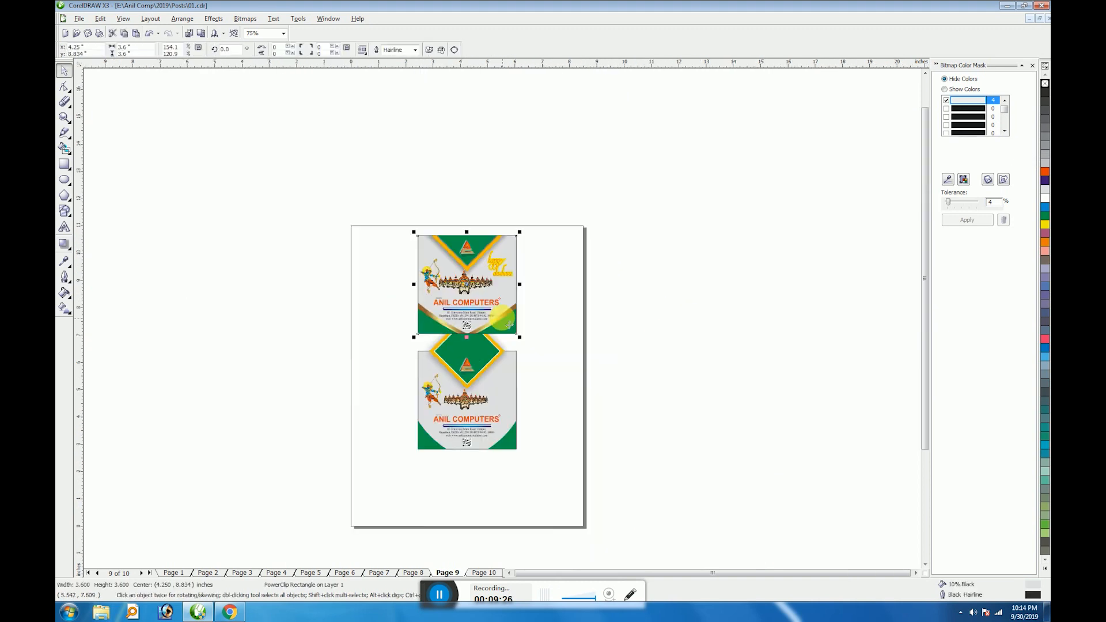
{"action": "left_click_drag", "start_coordinate": [375, 222], "coordinate": [493, 250]}
Place the green diamond and its shadow inside the new poster's PowerClip square, centred on its top edge, and finish editing.
{"action": "left_click_drag", "start_coordinate": [475, 351], "coordinate": [547, 332]}
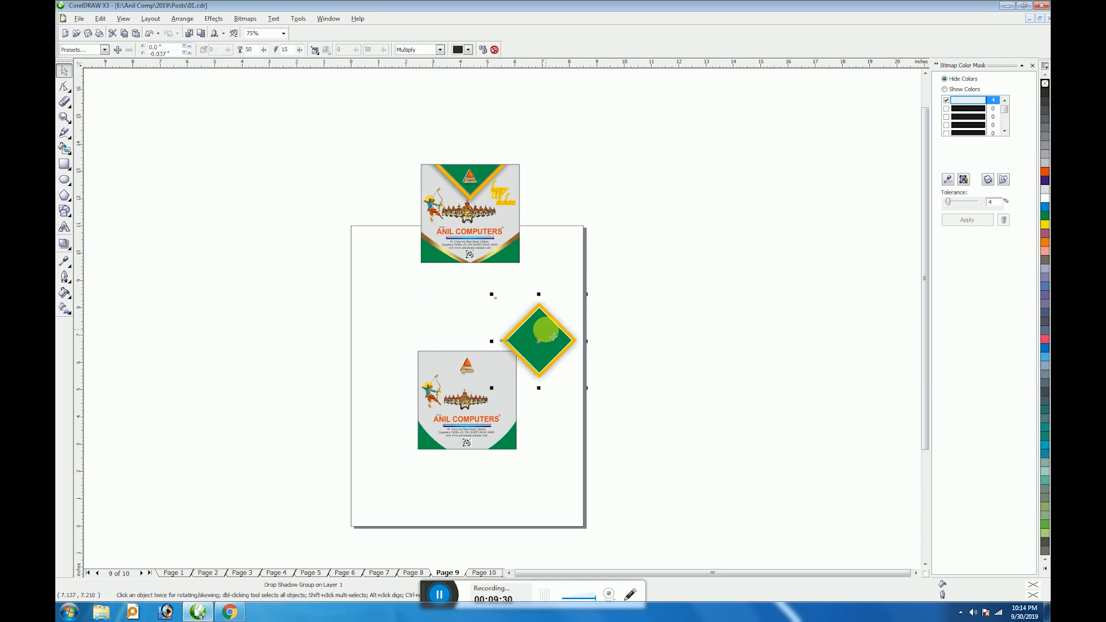
{"action": "left_click", "coordinate": [489, 353]}
{"action": "right_click", "coordinate": [491, 358]}
{"action": "left_click", "coordinate": [498, 373]}
{"action": "left_click_drag", "start_coordinate": [493, 390], "coordinate": [494, 337]}
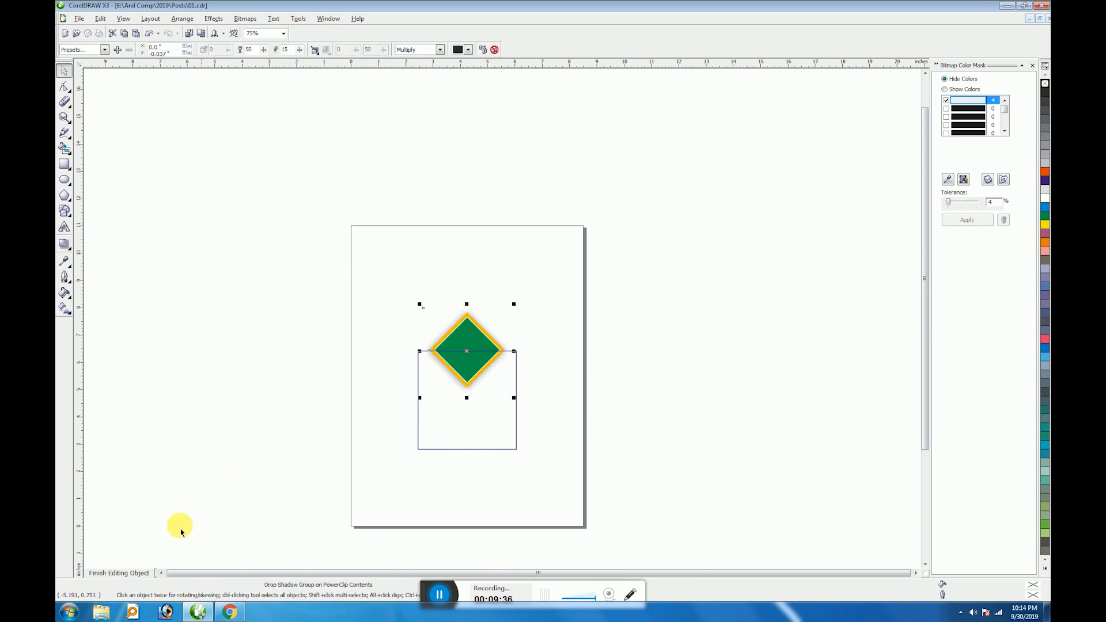
{"action": "left_click", "coordinate": [131, 578]}
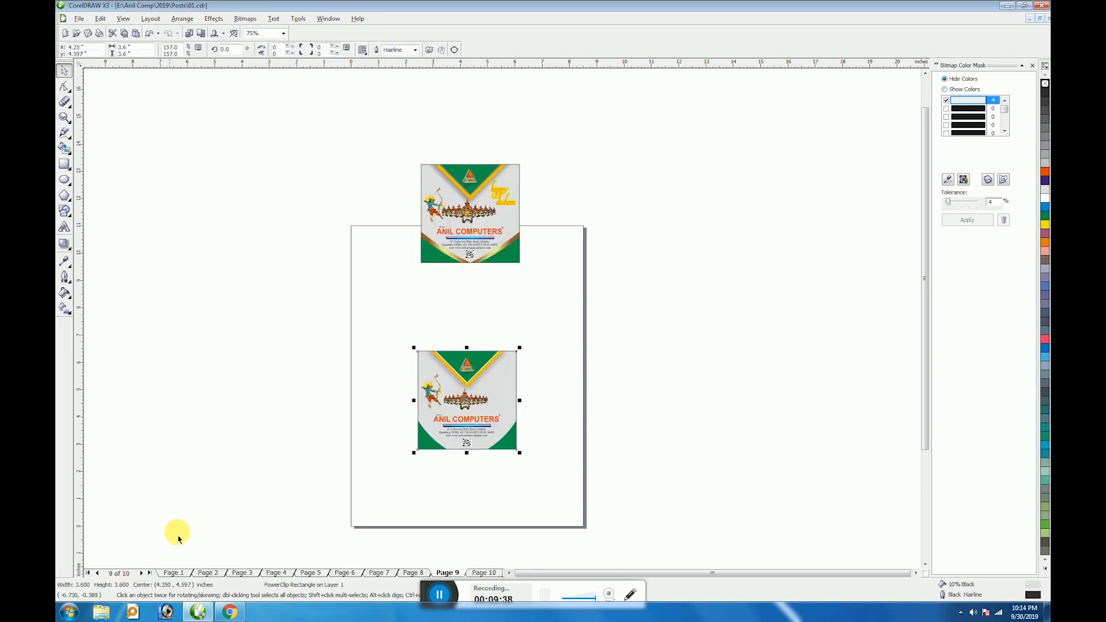
{"action": "left_click", "coordinate": [346, 404]}
Enlarge the ten-headed Ravana picture slightly and centre it horizontally on the new poster.
{"action": "left_click_drag", "start_coordinate": [363, 334], "coordinate": [559, 483]}
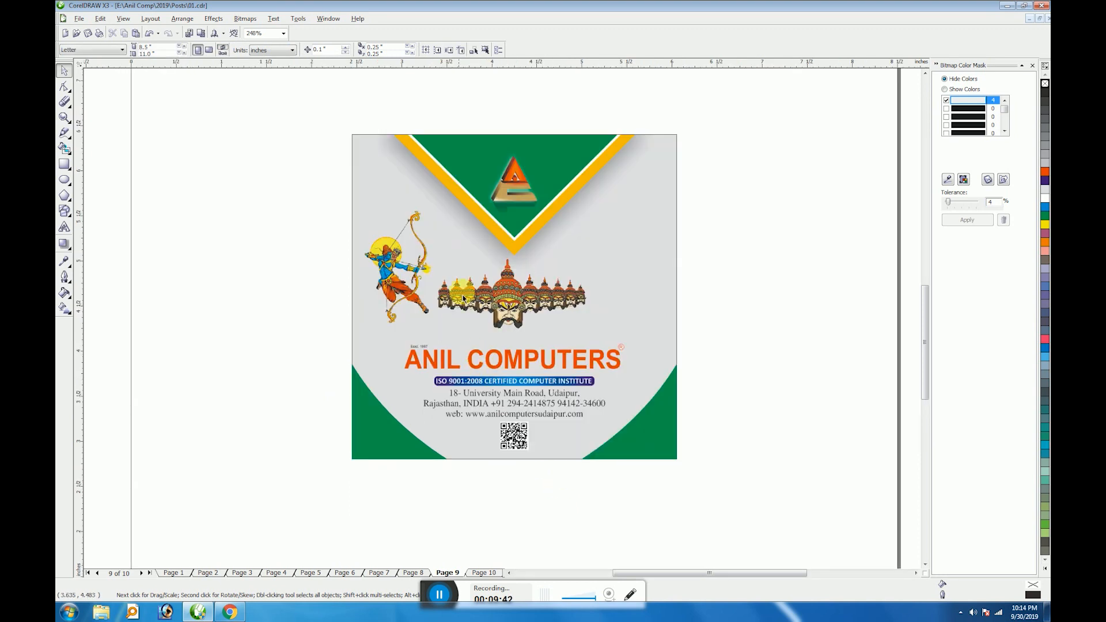
{"action": "left_click", "coordinate": [554, 324]}
{"action": "left_click_drag", "start_coordinate": [598, 336], "coordinate": [614, 345]}
{"action": "left_click", "coordinate": [643, 316], "text": "shift"}
{"action": "left_click", "coordinate": [699, 316]}
{"action": "left_click", "coordinate": [419, 268]}
{"action": "left_click", "coordinate": [714, 329]}
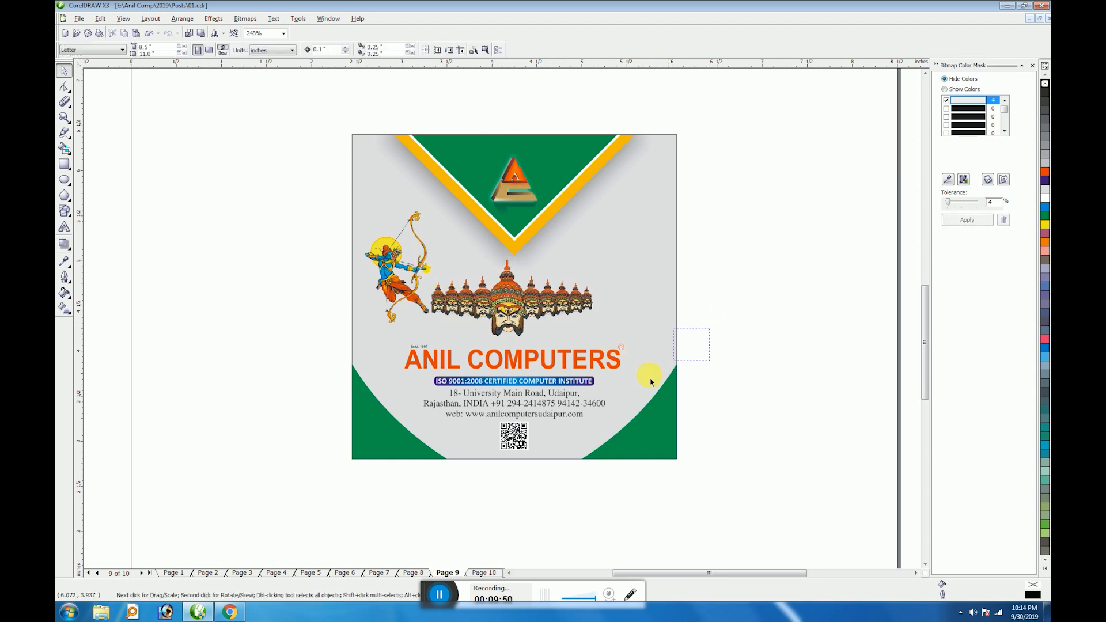
Ungroup the two green corner shapes and group them again.
{"action": "left_click", "coordinate": [410, 458]}
{"action": "right_click", "coordinate": [404, 454]}
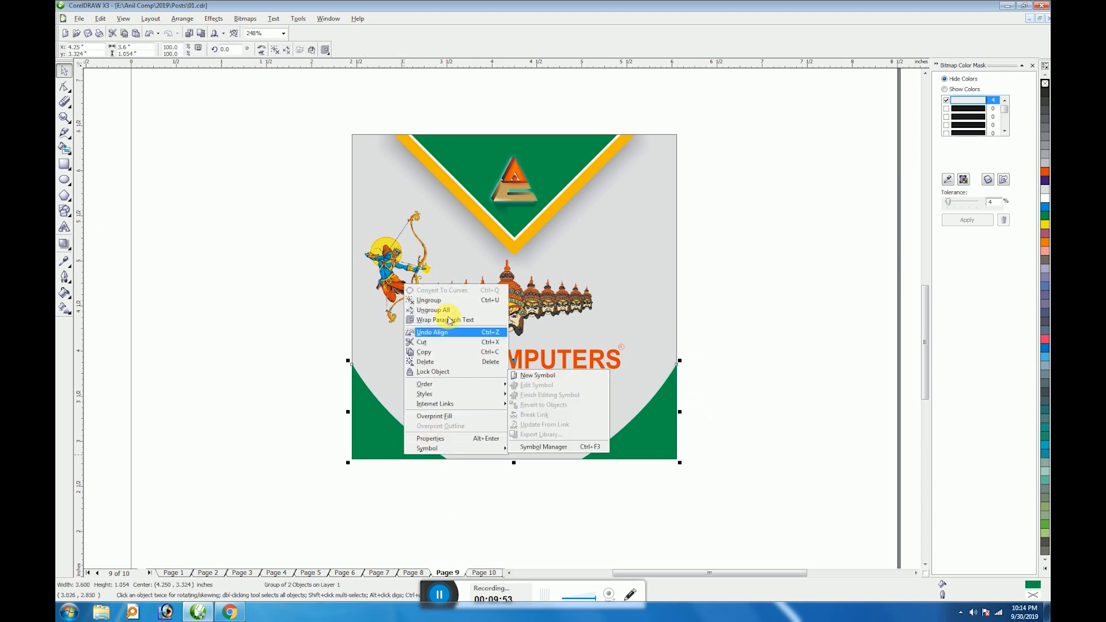
{"action": "left_click", "coordinate": [452, 311]}
{"action": "left_click", "coordinate": [638, 441]}
{"action": "left_click", "coordinate": [400, 461], "text": "shift"}
{"action": "key", "text": "ctrl+g"}
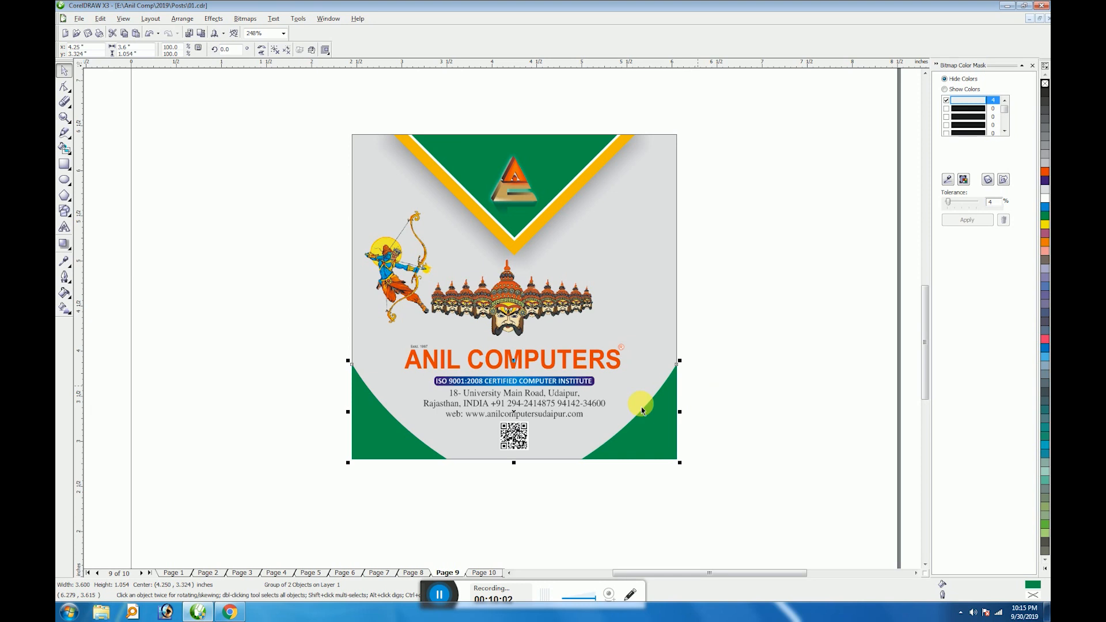
Add a soft drop shadow to the grouped green corners.
{"action": "left_click", "coordinate": [64, 245]}
{"action": "left_click_drag", "start_coordinate": [373, 439], "coordinate": [674, 412]}
{"action": "key", "text": "space"}
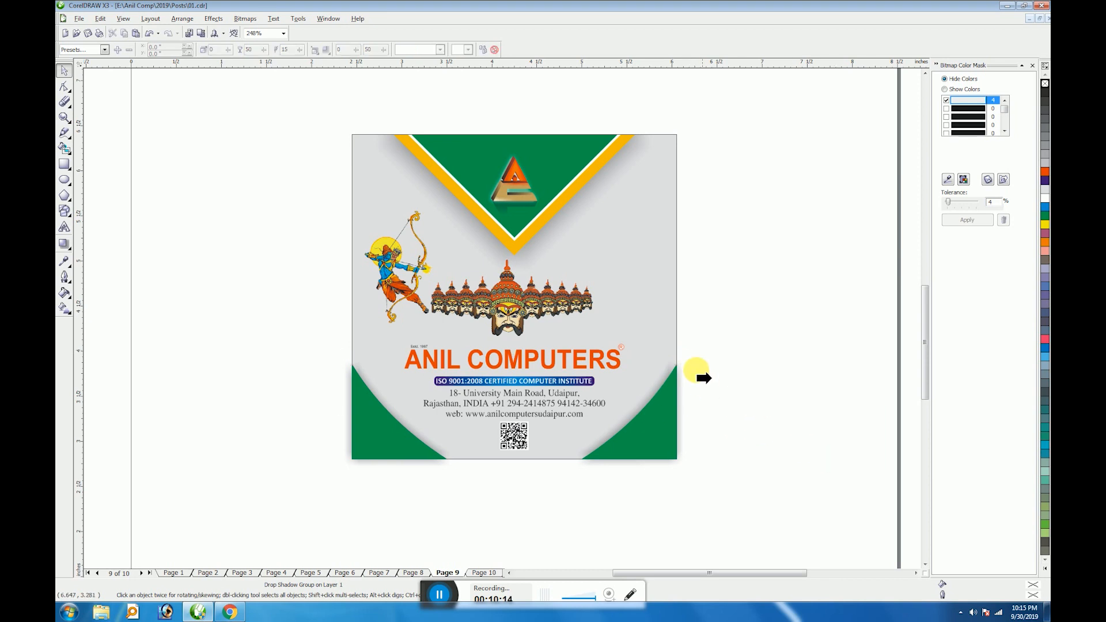
Place the shadowed green corners inside the new poster's PowerClip square at its bottom corners and finish editing.
{"action": "right_click", "coordinate": [643, 303]}
{"action": "left_click", "coordinate": [669, 318]}
{"action": "left_click_drag", "start_coordinate": [657, 316], "coordinate": [657, 433]}
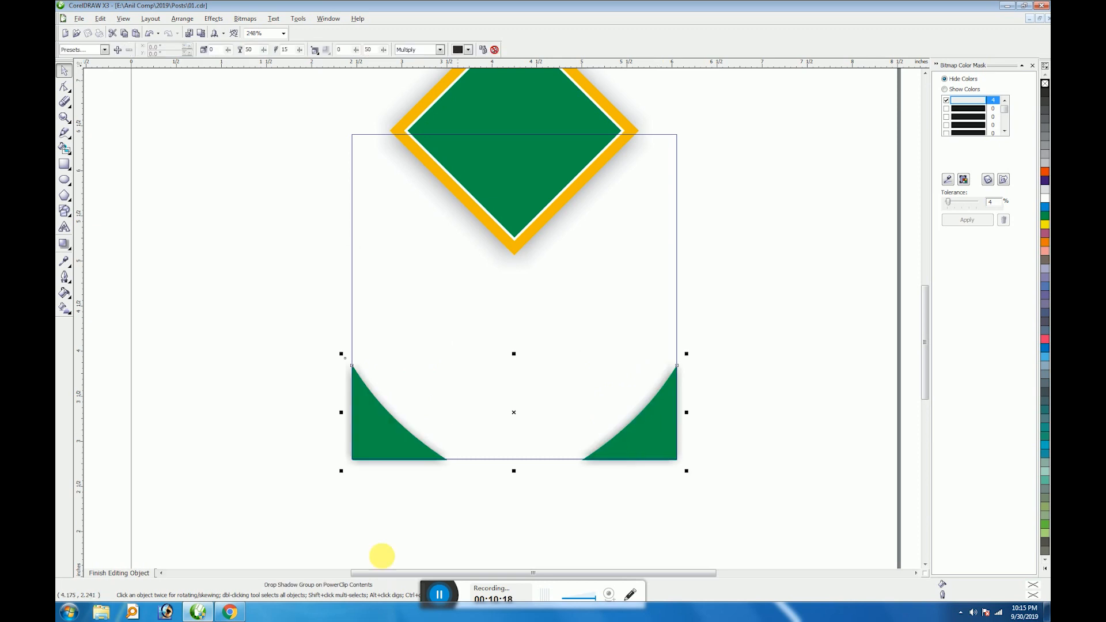
{"action": "left_click", "coordinate": [137, 574]}
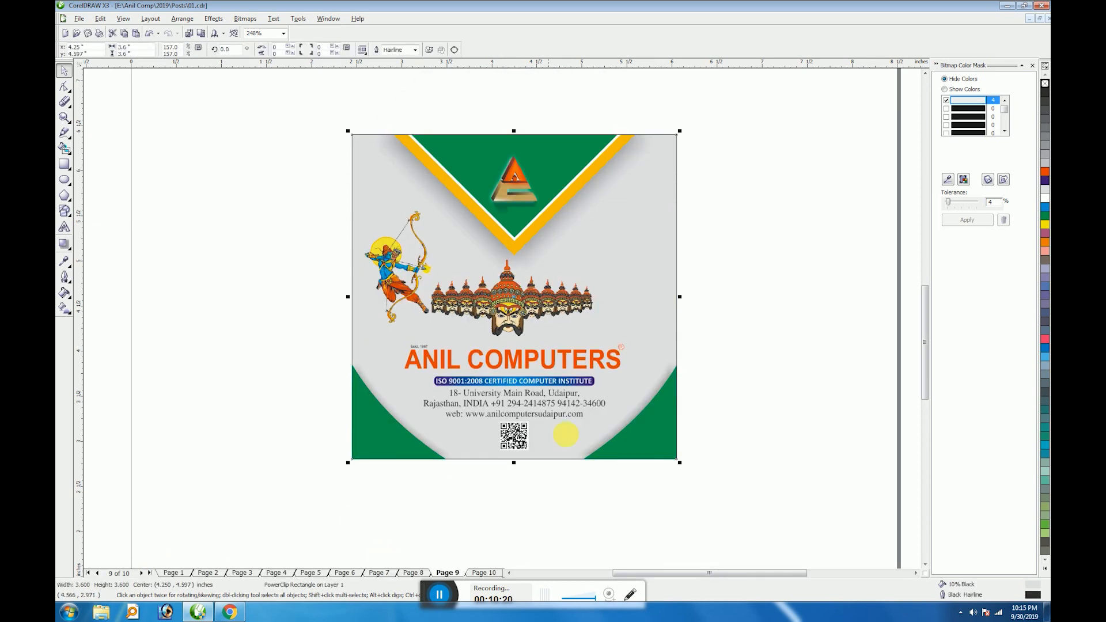
Remove the grey fill from the new poster's background square and save the document.
{"action": "scroll", "coordinate": [551, 293], "scroll_direction": "down", "scroll_amount": 1}
{"action": "left_click", "coordinate": [662, 271]}
{"action": "left_click", "coordinate": [566, 216]}
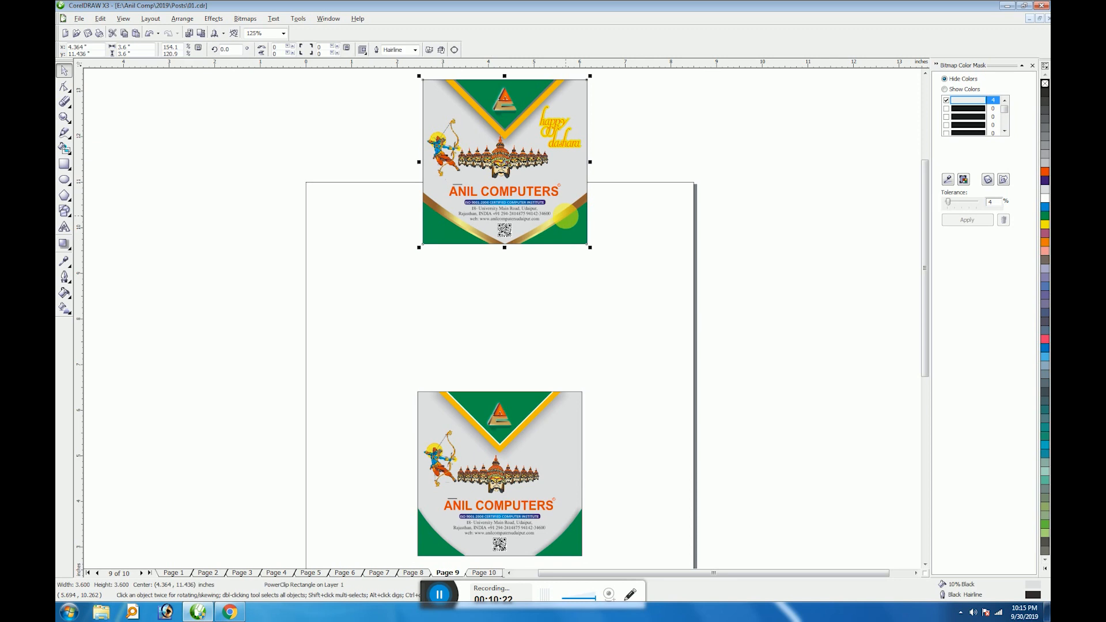
{"action": "left_click", "coordinate": [623, 299]}
{"action": "left_click", "coordinate": [572, 453]}
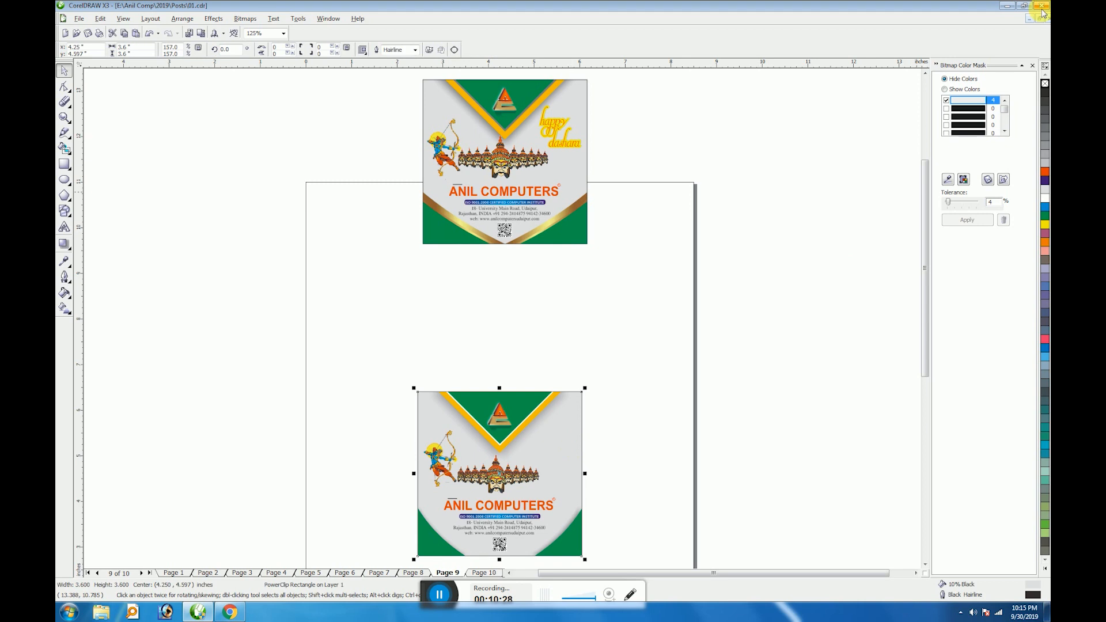
{"action": "left_click", "coordinate": [1043, 85]}
{"action": "left_click", "coordinate": [582, 239]}
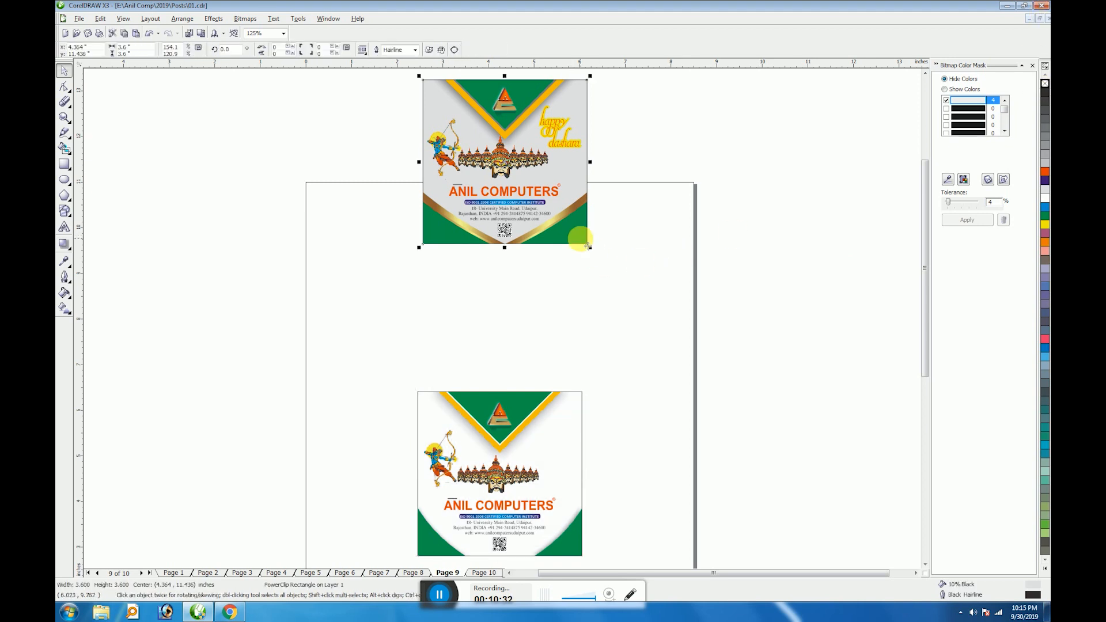
{"action": "key", "text": "ctrl+s"}
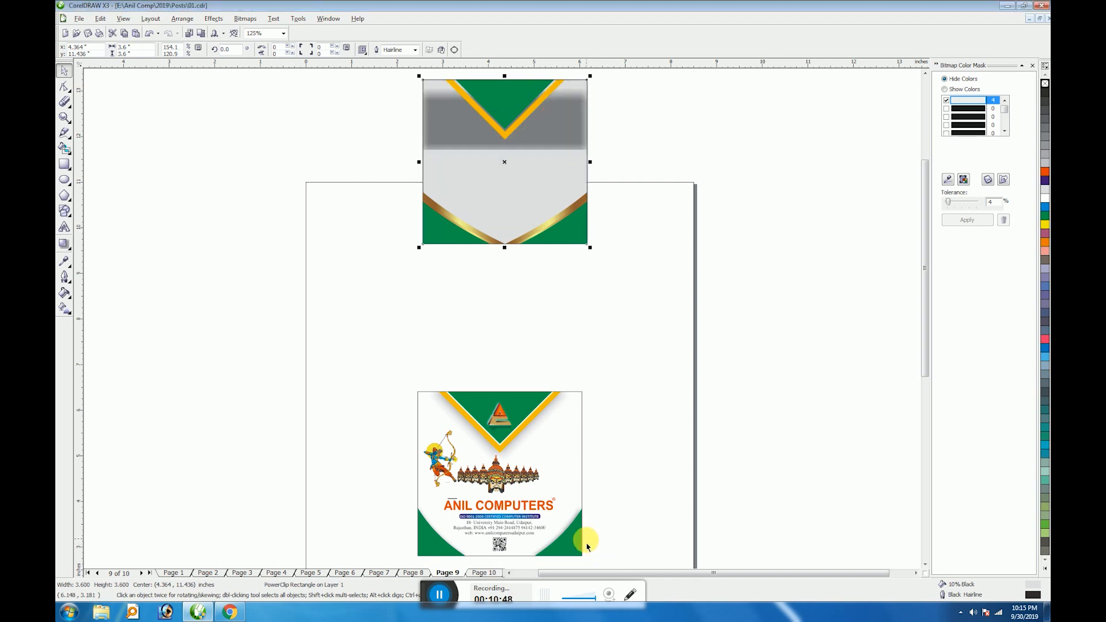
Align the PowerClip square with the green shapes to the centre of the new poster's background square.
{"action": "left_click", "coordinate": [579, 548], "text": "shift"}
{"action": "key", "text": "c"}
{"action": "key", "text": "e"}
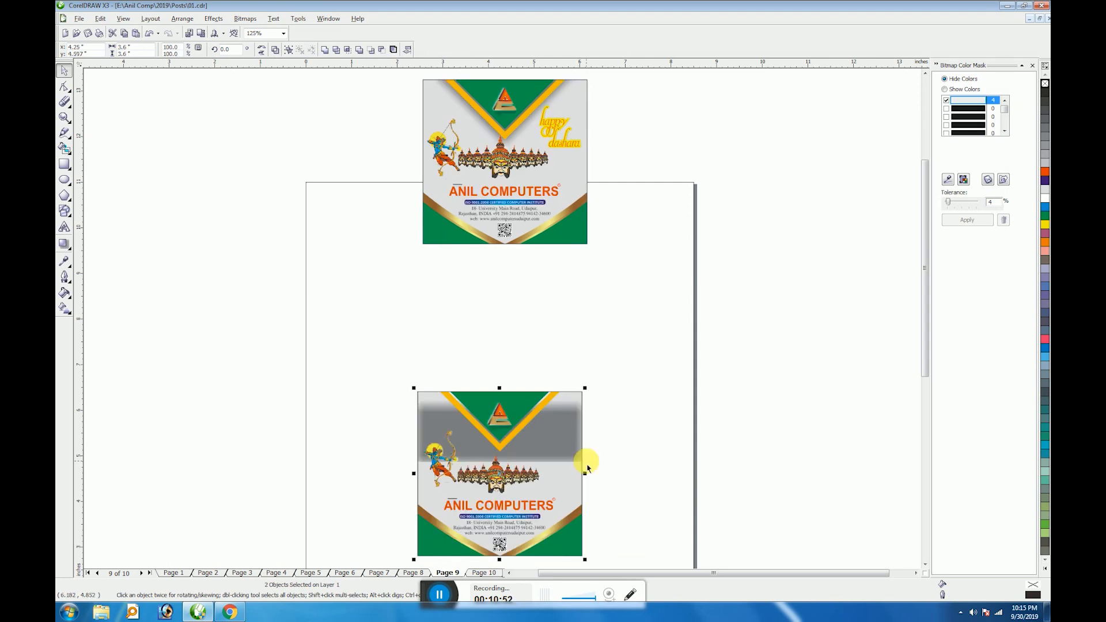
{"action": "left_click", "coordinate": [667, 381]}
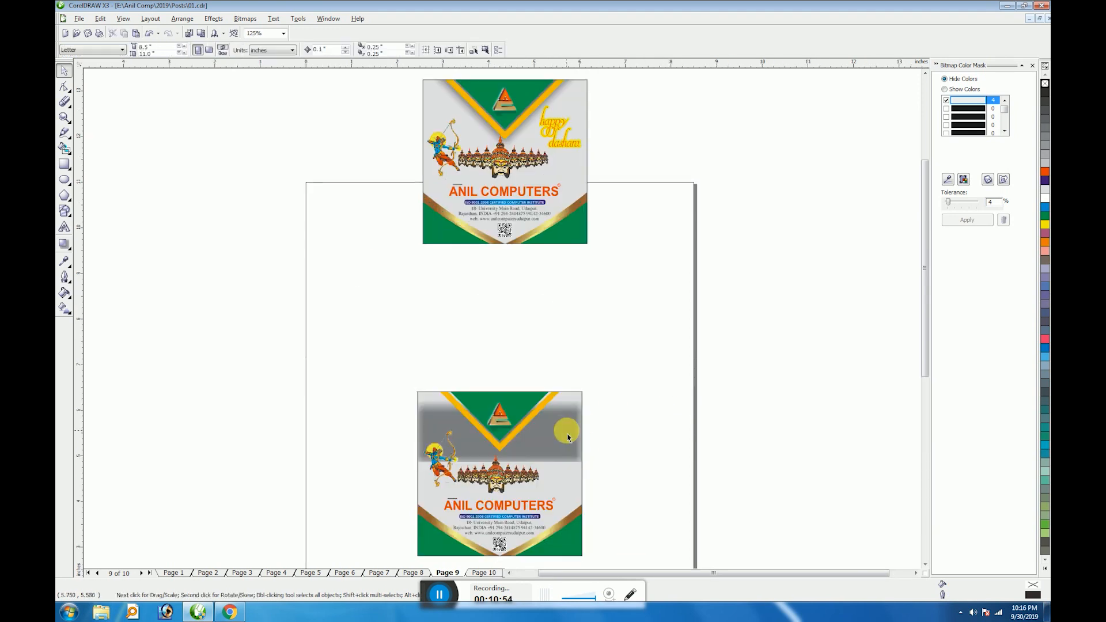
{"action": "left_click_drag", "start_coordinate": [567, 437], "coordinate": [610, 449]}
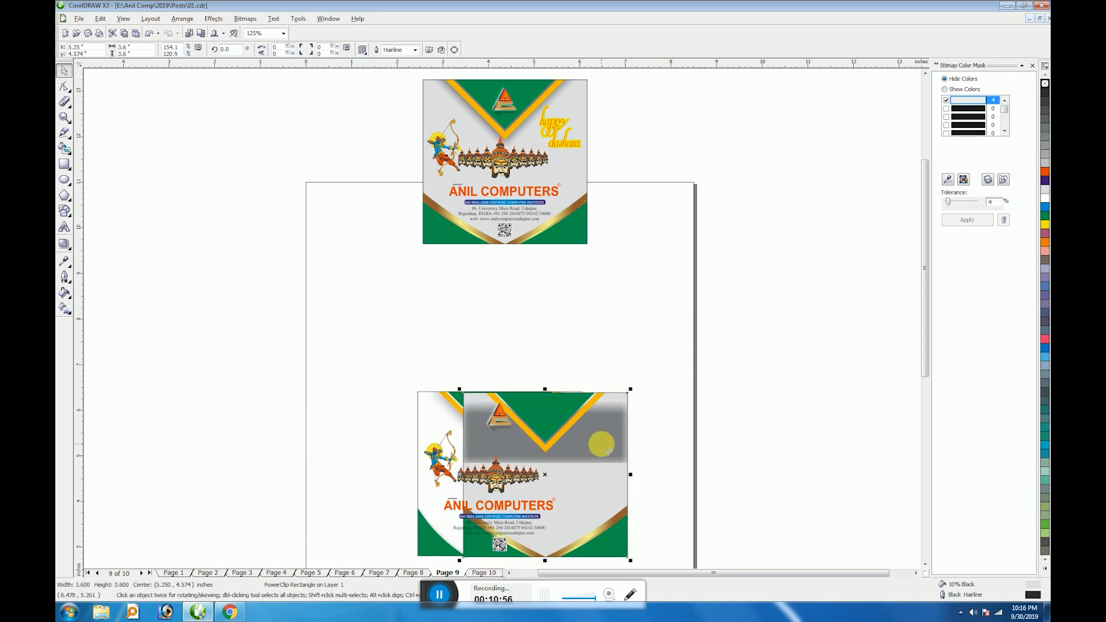
{"action": "key", "text": "ctrl+z"}
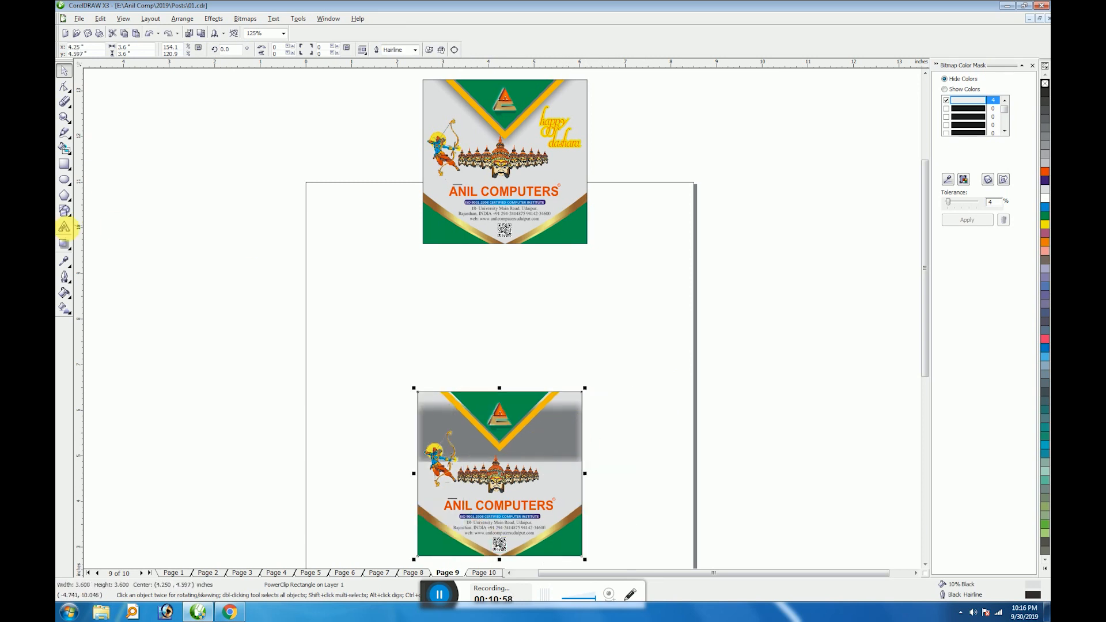
{"action": "left_click", "coordinate": [64, 243]}
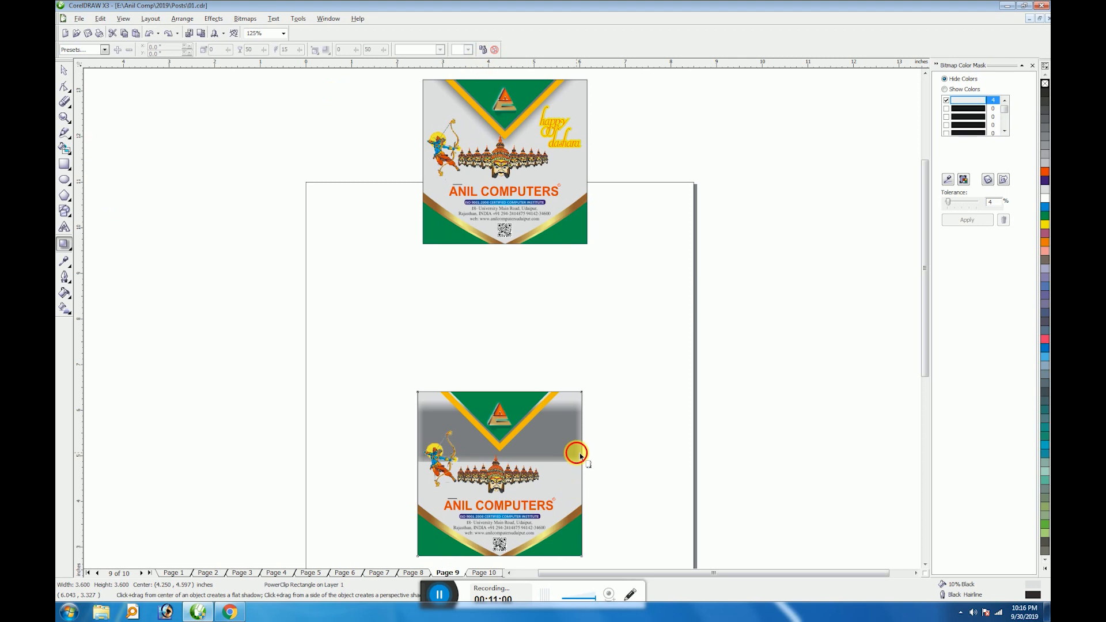
{"action": "left_click_drag", "start_coordinate": [579, 466], "coordinate": [578, 373]}
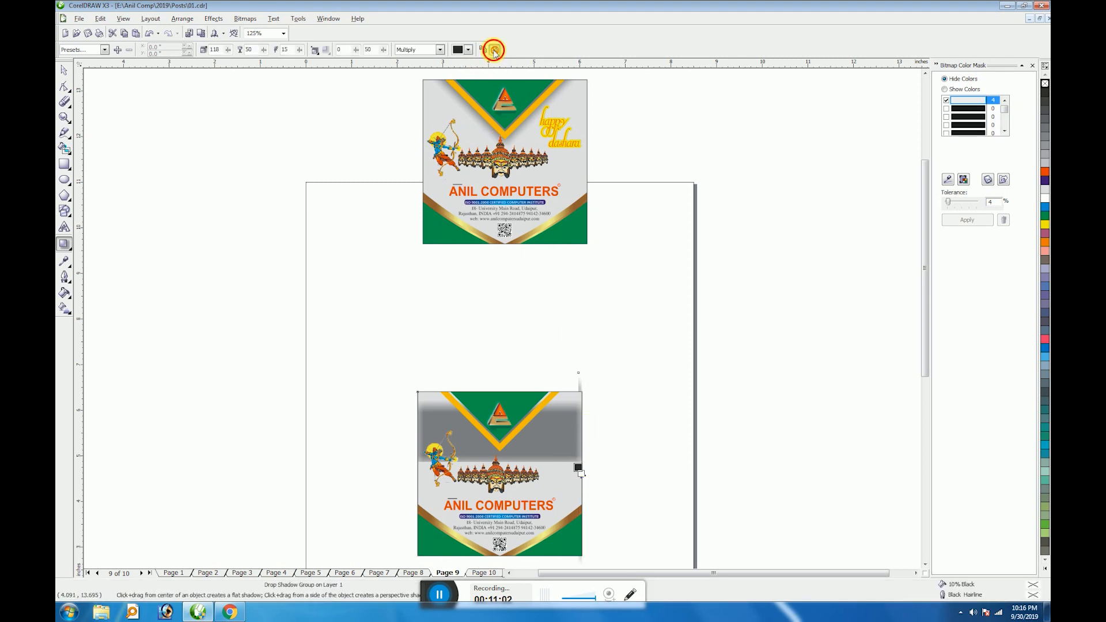
{"action": "key", "text": "space"}
Remove the drop shadow from the green triangle inside the new poster's PowerClip square and finish editing its contents.
{"action": "left_click_drag", "start_coordinate": [363, 372], "coordinate": [627, 499]}
{"action": "left_click", "coordinate": [578, 292]}
{"action": "right_click", "coordinate": [686, 324]}
{"action": "left_click", "coordinate": [704, 335]}
{"action": "scroll", "coordinate": [624, 356], "scroll_direction": "down", "scroll_amount": 1}
{"action": "left_click", "coordinate": [495, 50]}
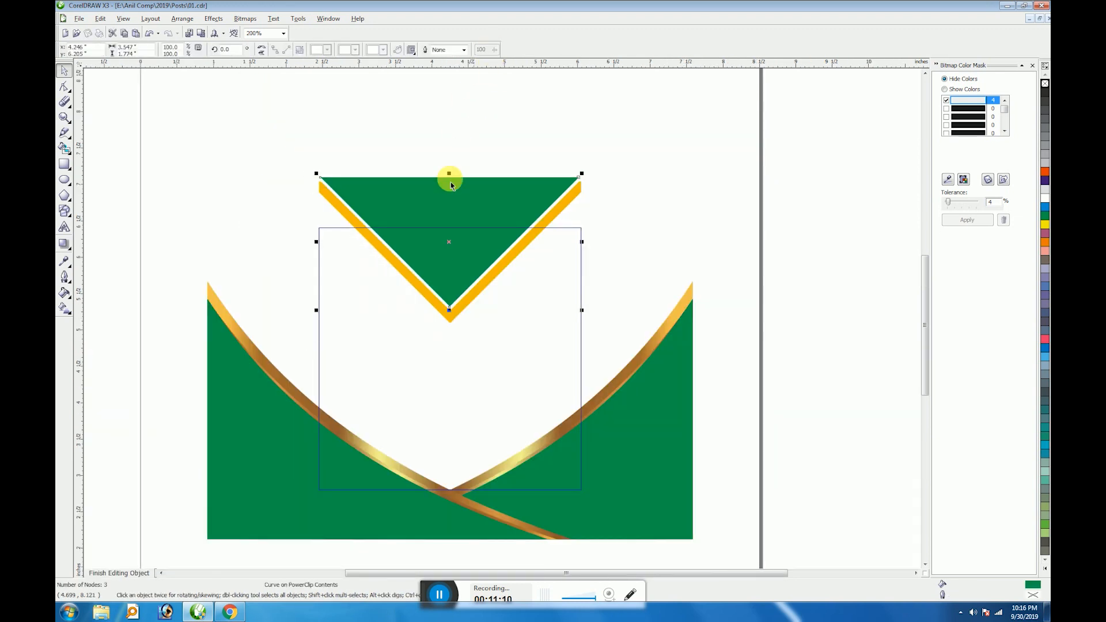
{"action": "key", "text": "space"}
{"action": "left_click", "coordinate": [136, 574]}
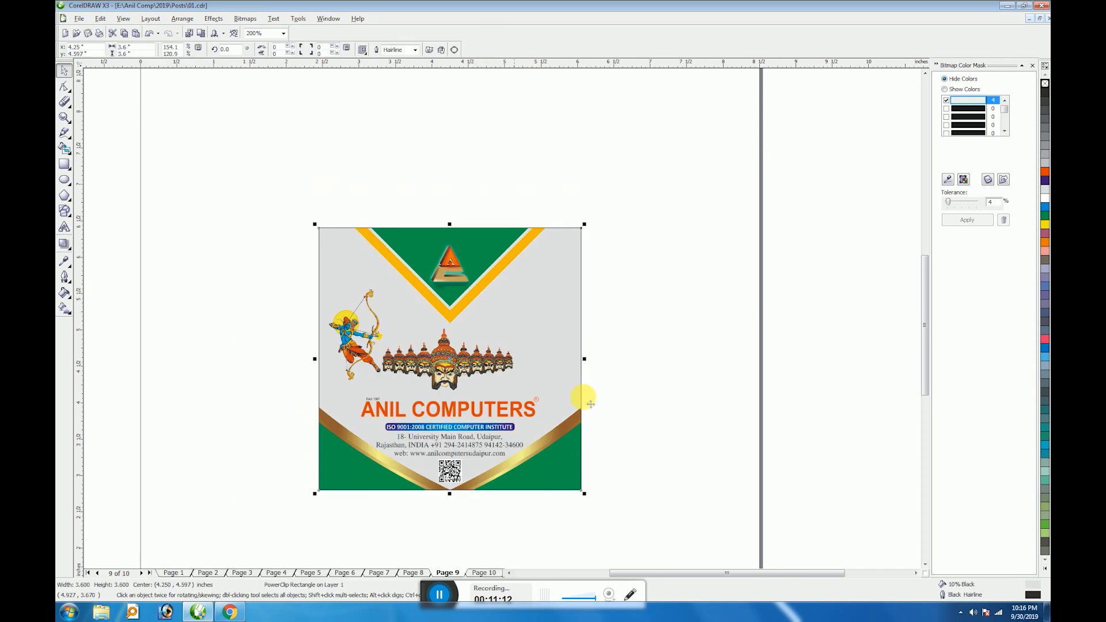
Group all objects of the new poster, including its logo, figures, text and QR code.
{"action": "left_click", "coordinate": [652, 383]}
{"action": "left_click_drag", "start_coordinate": [228, 194], "coordinate": [639, 559]}
{"action": "key", "text": "ctrl+g"}
{"action": "key", "text": "ctrl+c"}
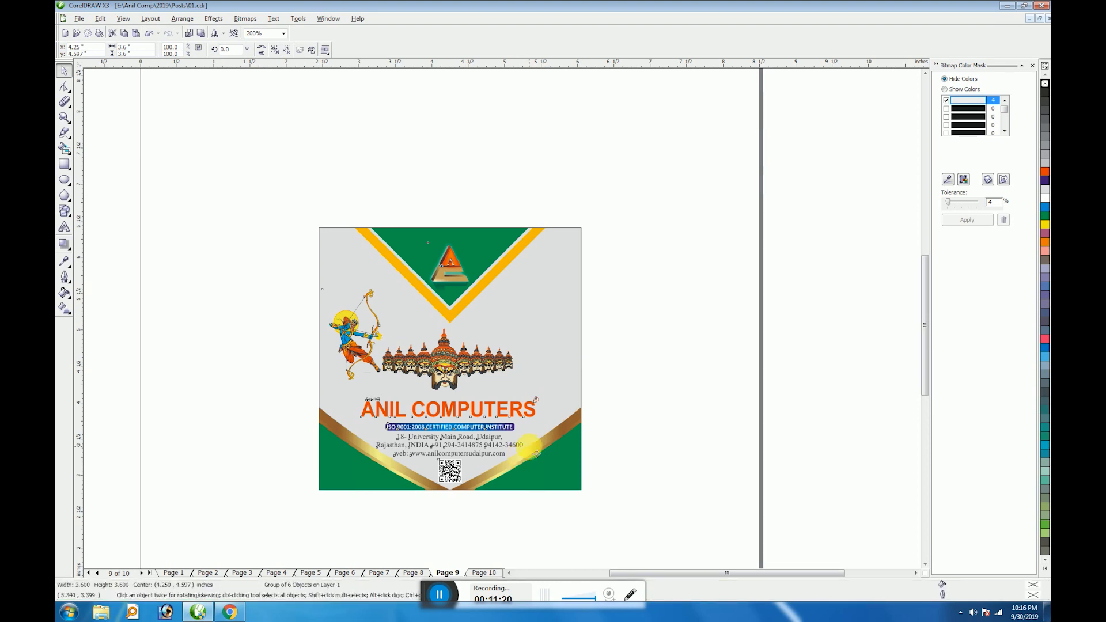
{"action": "scroll", "coordinate": [536, 491], "scroll_direction": "down", "scroll_amount": 2}
{"action": "key", "text": "F4"}
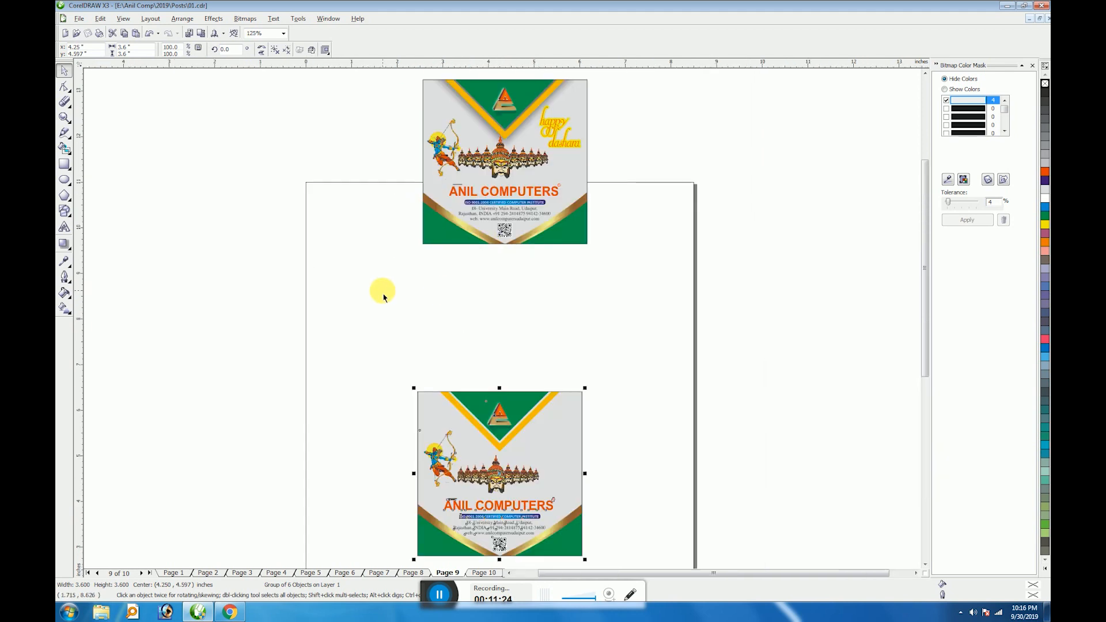
{"action": "left_click_drag", "start_coordinate": [384, 295], "coordinate": [563, 358]}
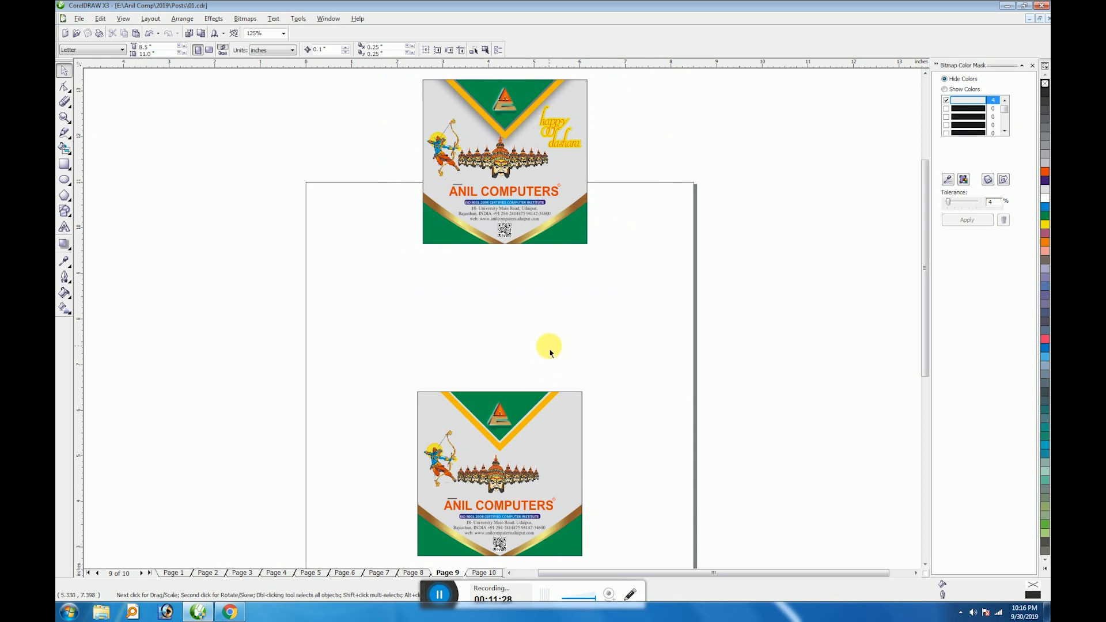
Add the artistic text "Happy Dashara" on two lines in the empty area above the new poster.
{"action": "key", "text": "F7"}
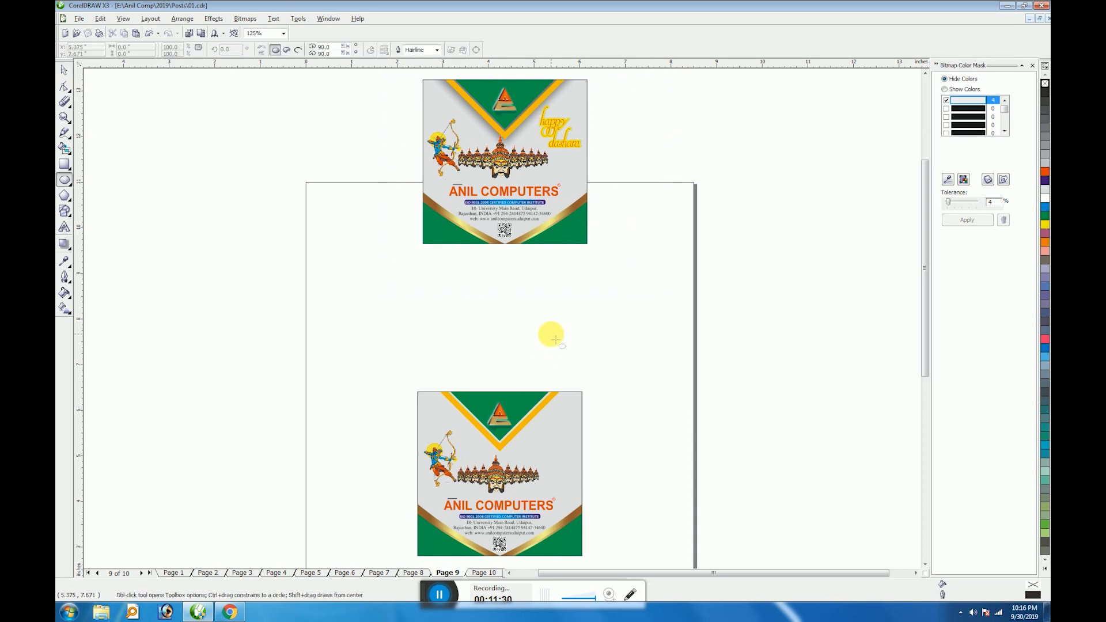
{"action": "key", "text": "a"}
{"action": "key", "text": "y"}
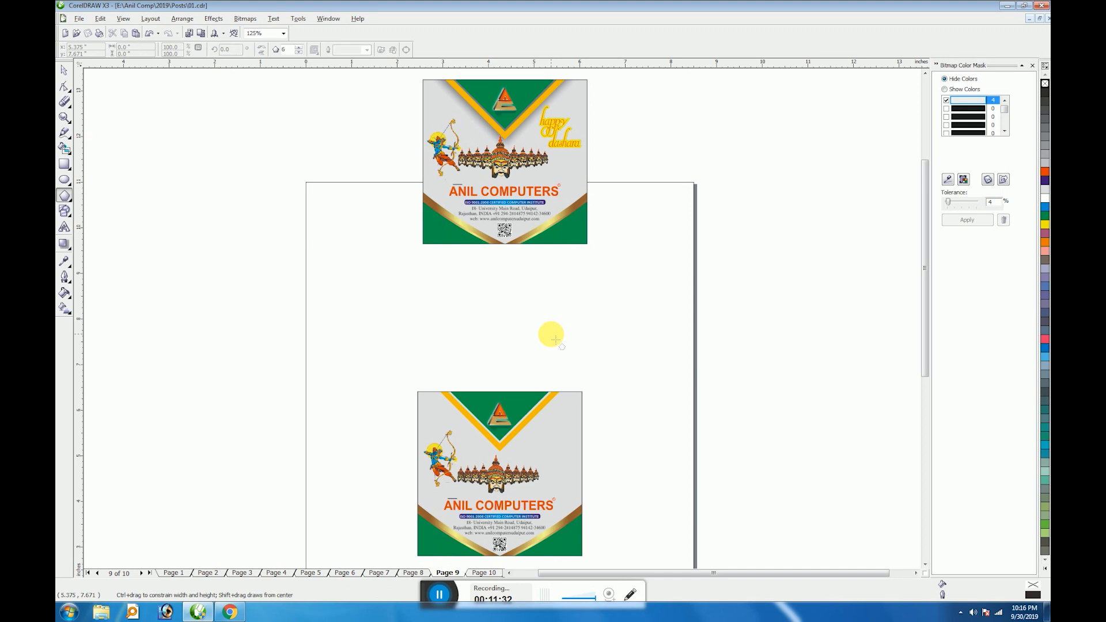
{"action": "key", "text": "F8"}
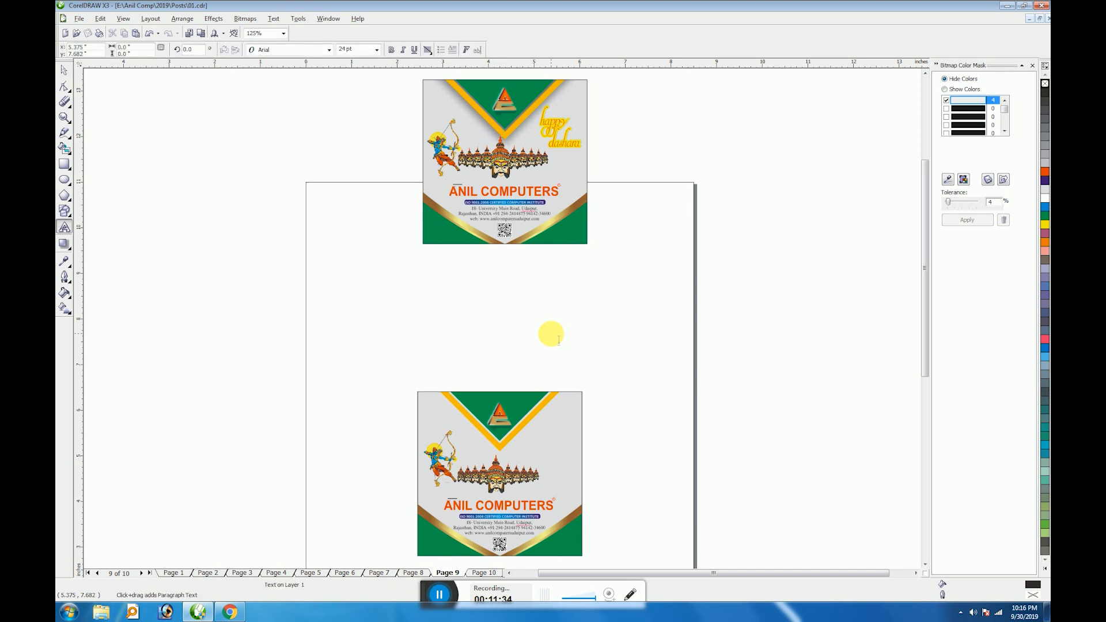
{"action": "type", "text": "Happy"}
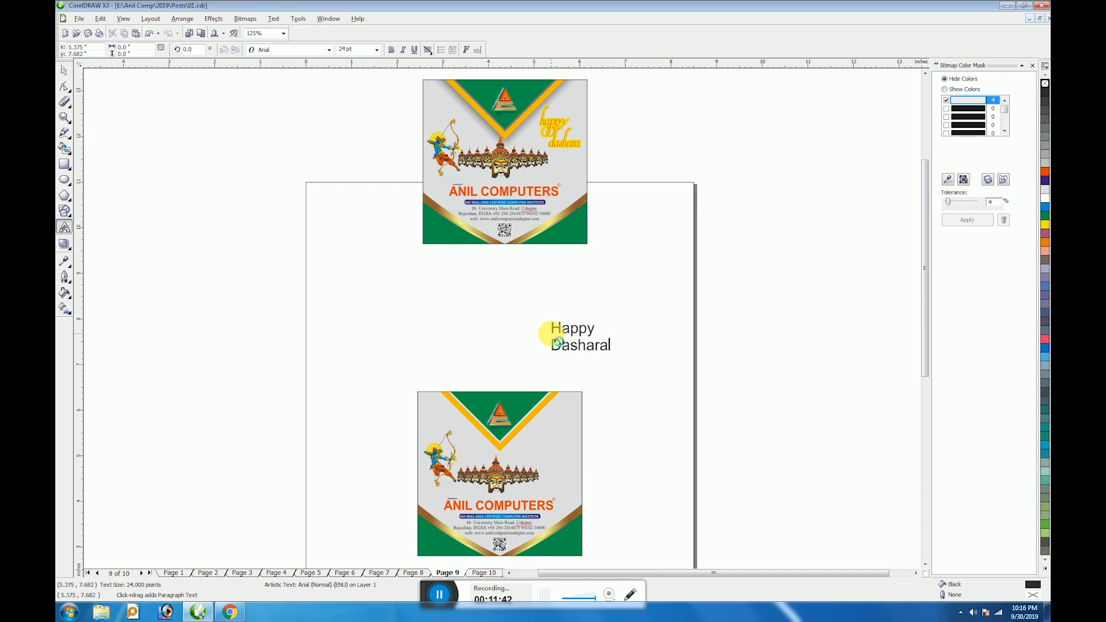
{"action": "key", "text": "Escape"}
Set the greeting text's font to Invitation Script LIMITED FREE.
{"action": "left_click", "coordinate": [289, 51]}
{"action": "left_click", "coordinate": [294, 73]}
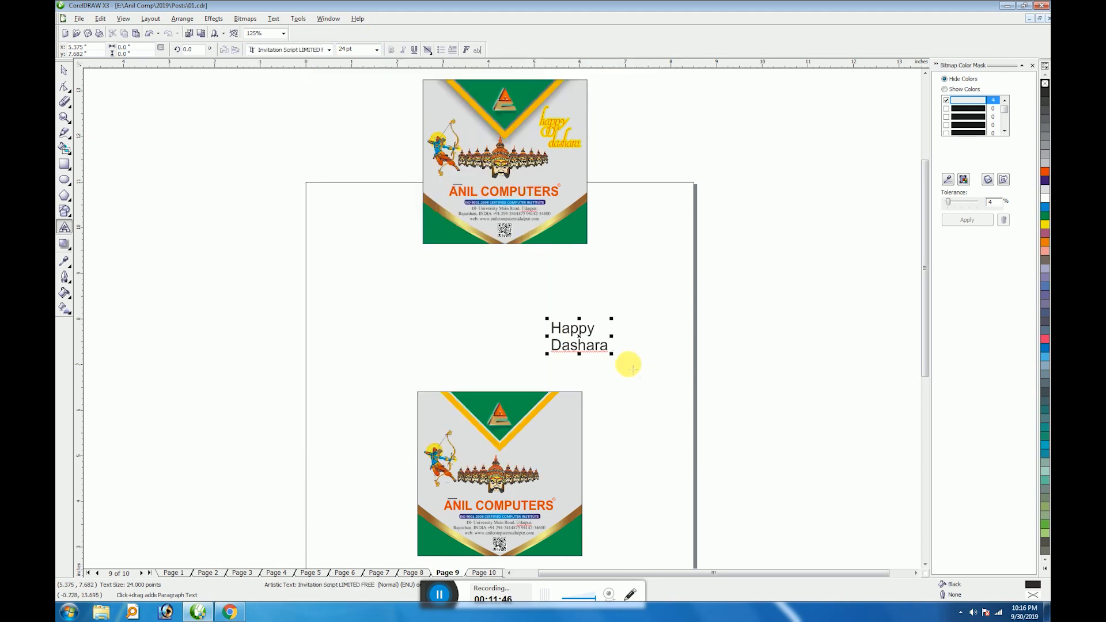
{"action": "key", "text": "ctrl+space"}
{"action": "left_click", "coordinate": [317, 49]}
{"action": "left_click", "coordinate": [316, 73]}
Change the capital H and D of the greeting to lowercase so it reads "happy dashara".
{"action": "key", "text": "shift+F2"}
{"action": "double_click", "coordinate": [599, 202]}
{"action": "left_click_drag", "start_coordinate": [535, 200], "coordinate": [531, 204]}
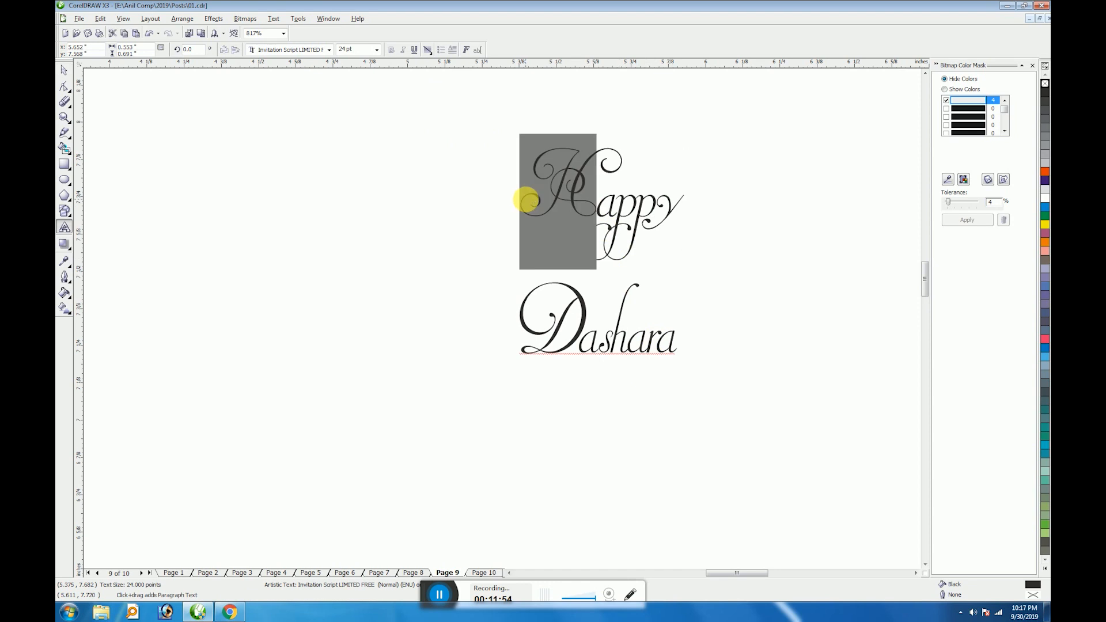
{"action": "type", "text": "h"}
{"action": "left_click_drag", "start_coordinate": [563, 303], "coordinate": [538, 305]}
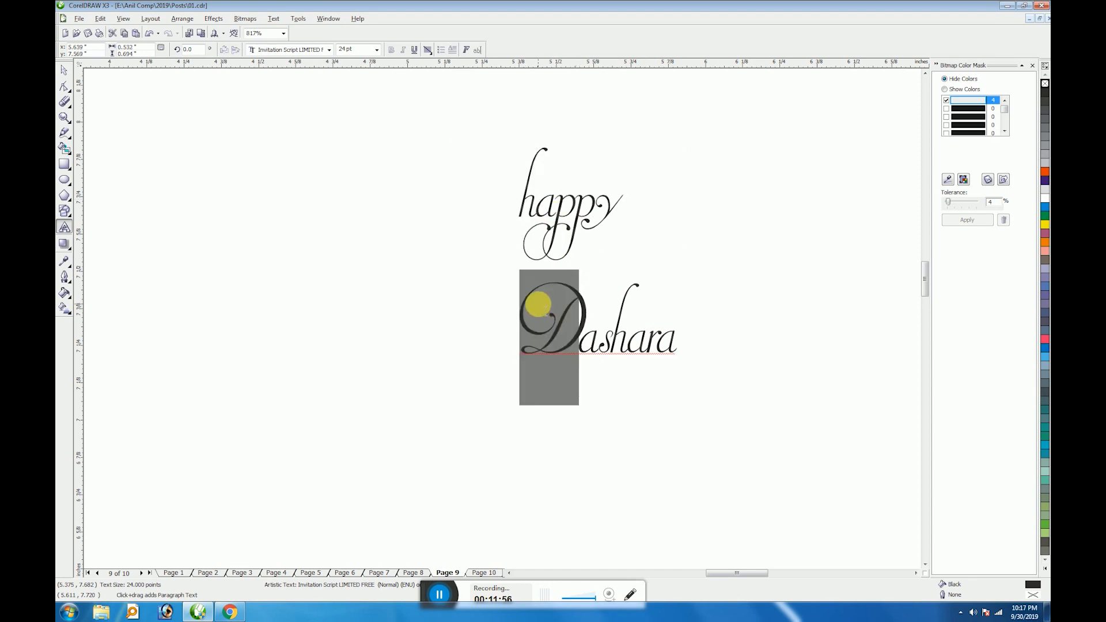
{"action": "type", "text": "d"}
{"action": "key", "text": "ctrl+space"}
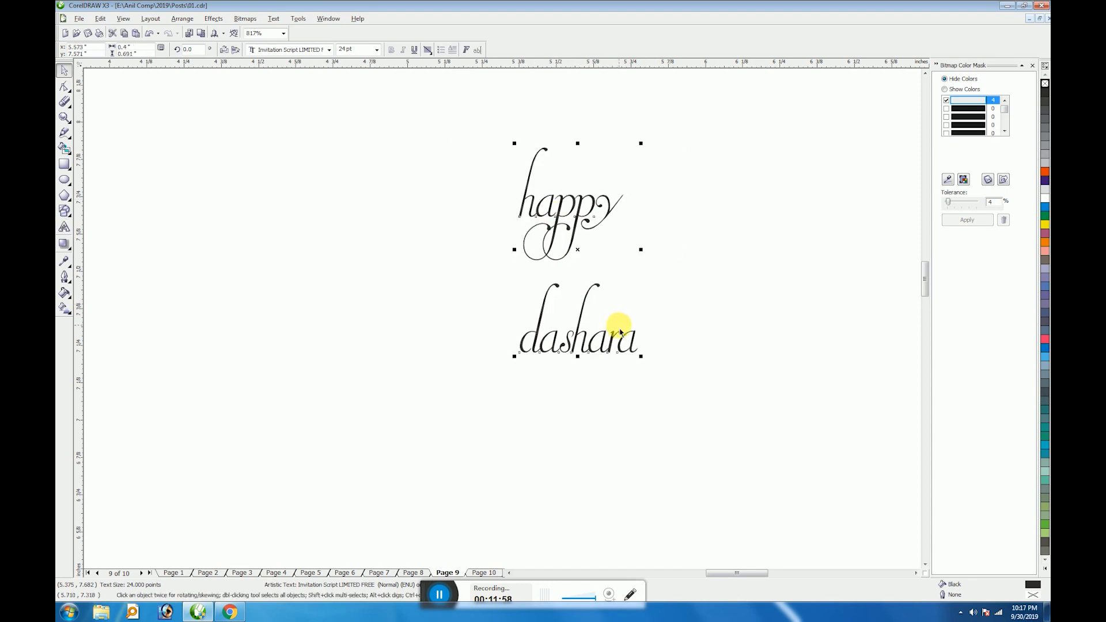
Move "dashara" closer beneath "happy" and slightly right, and fill both words with orange-red.
{"action": "left_click_drag", "start_coordinate": [599, 287], "coordinate": [630, 237]}
{"action": "left_click", "coordinate": [611, 218], "text": "shift"}
{"action": "left_click", "coordinate": [1045, 227]}
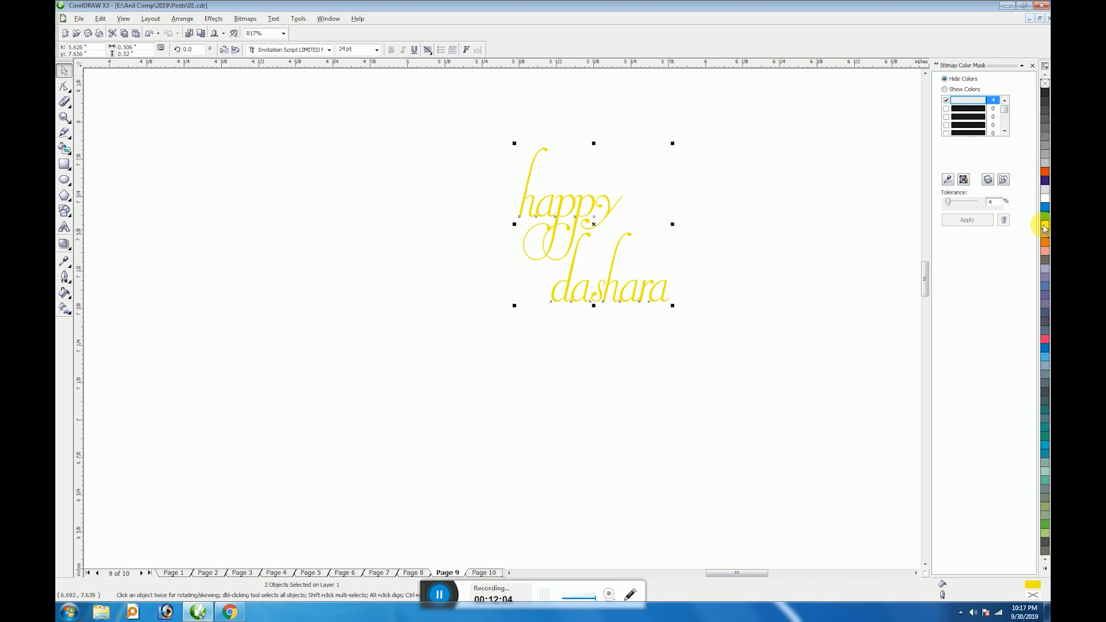
{"action": "left_click", "coordinate": [1045, 175]}
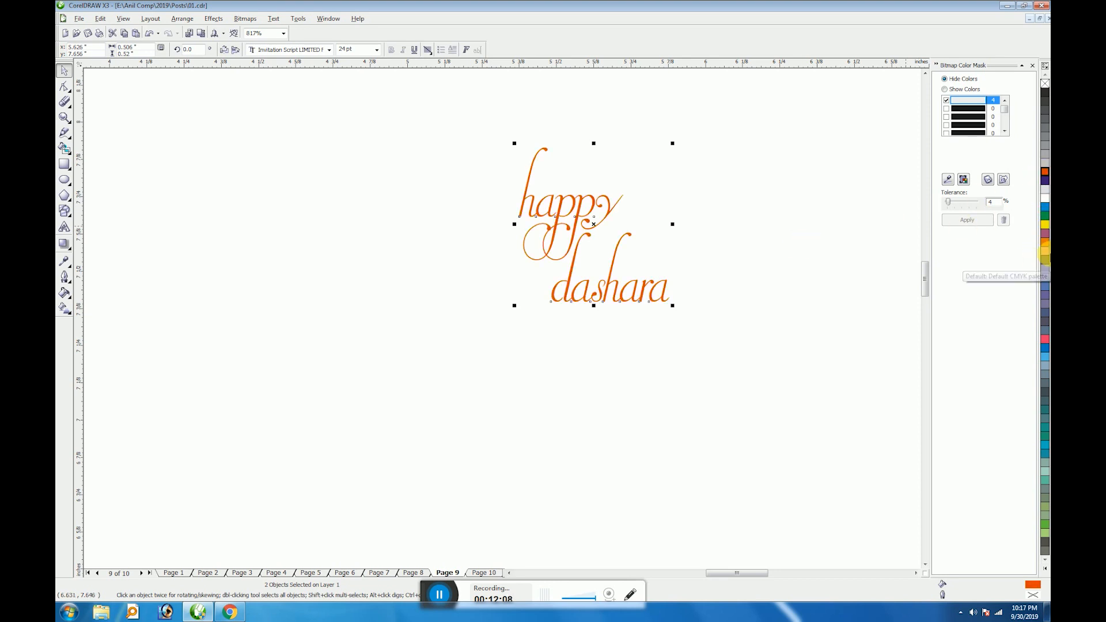
Give both greeting words a thick outline behind the fill and colour the outline yellow.
{"action": "right_click", "coordinate": [1045, 191]}
{"action": "key", "text": "F12"}
{"action": "left_click", "coordinate": [494, 251]}
{"action": "left_click", "coordinate": [479, 300]}
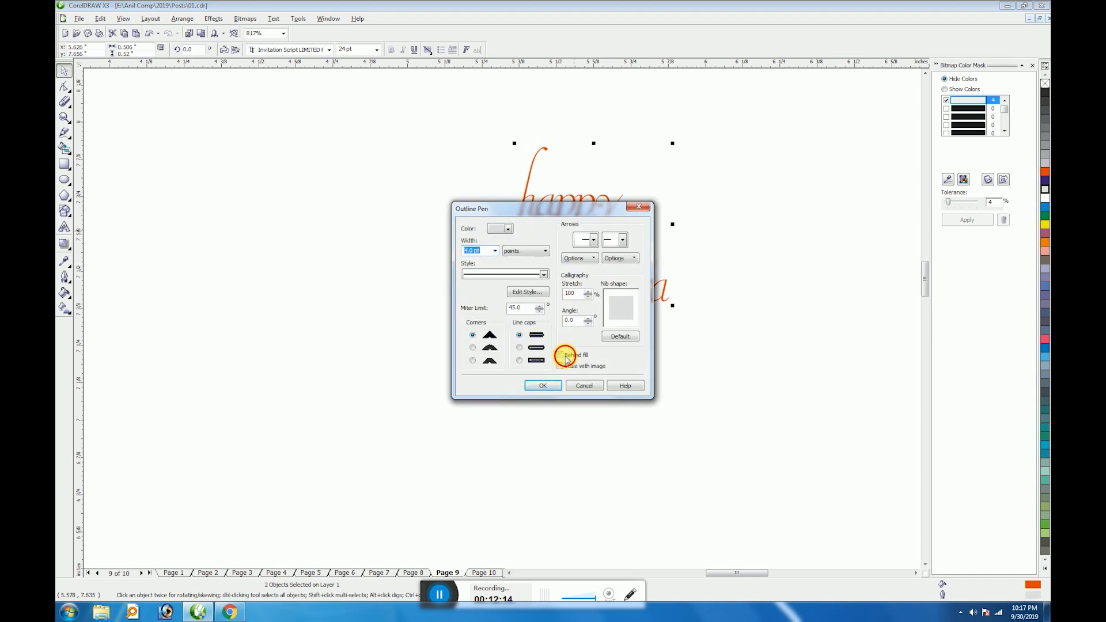
{"action": "left_click", "coordinate": [545, 386]}
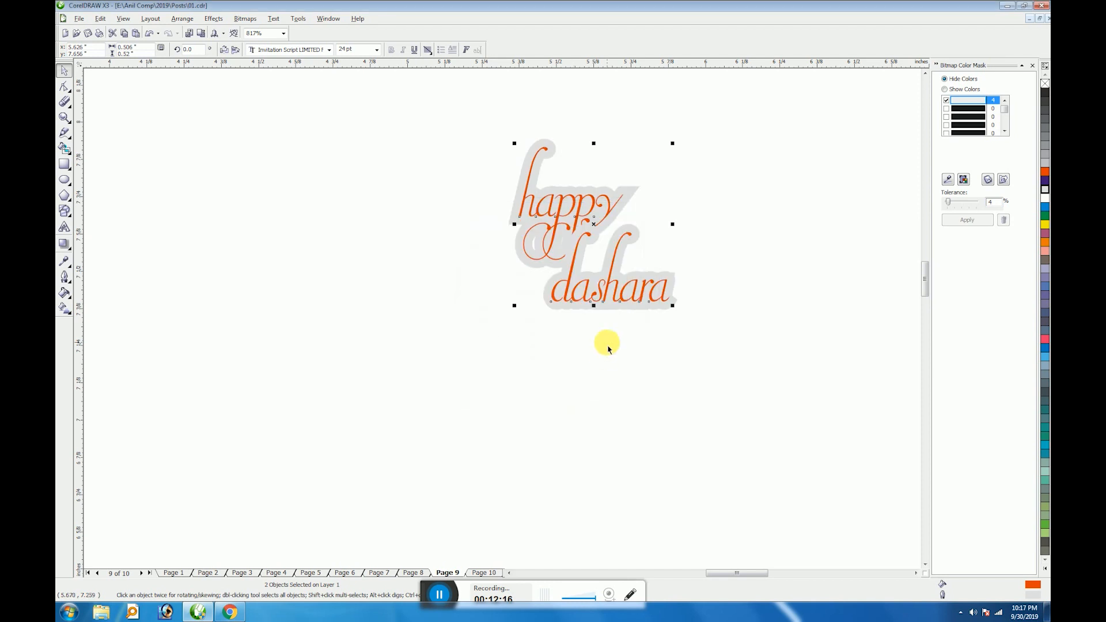
{"action": "right_click", "coordinate": [1045, 227]}
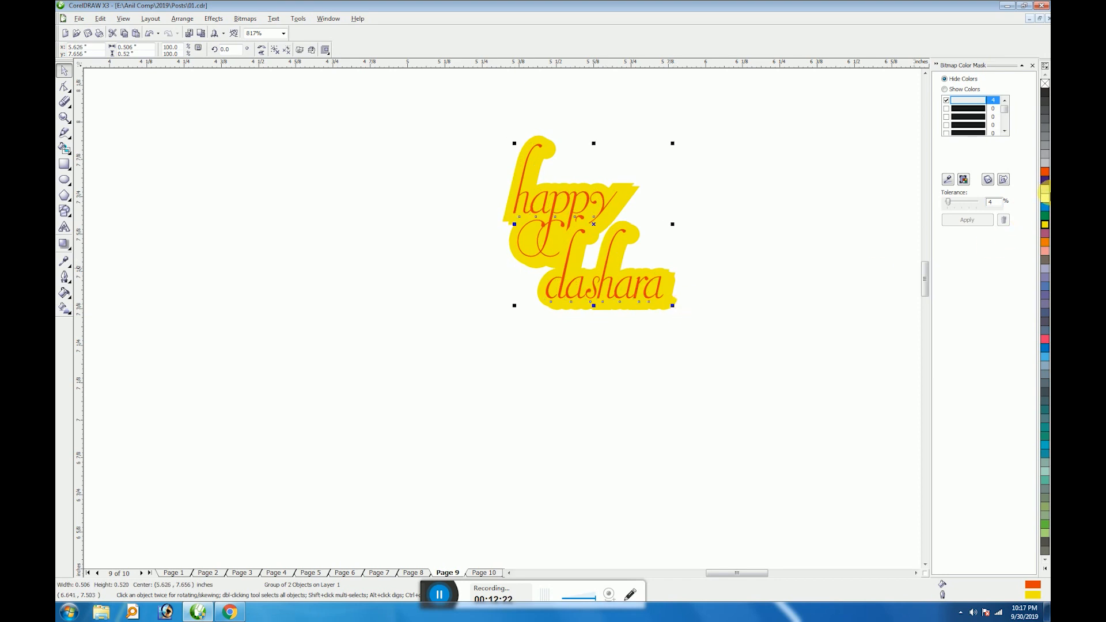
Group the two greeting words and place them in the new poster's upper right area, enlarged to about 0.67 inches wide.
{"action": "left_click_drag", "start_coordinate": [452, 118], "coordinate": [727, 334]}
{"action": "key", "text": "ctrl+g"}
{"action": "scroll", "coordinate": [489, 300], "scroll_direction": "down", "scroll_amount": 5}
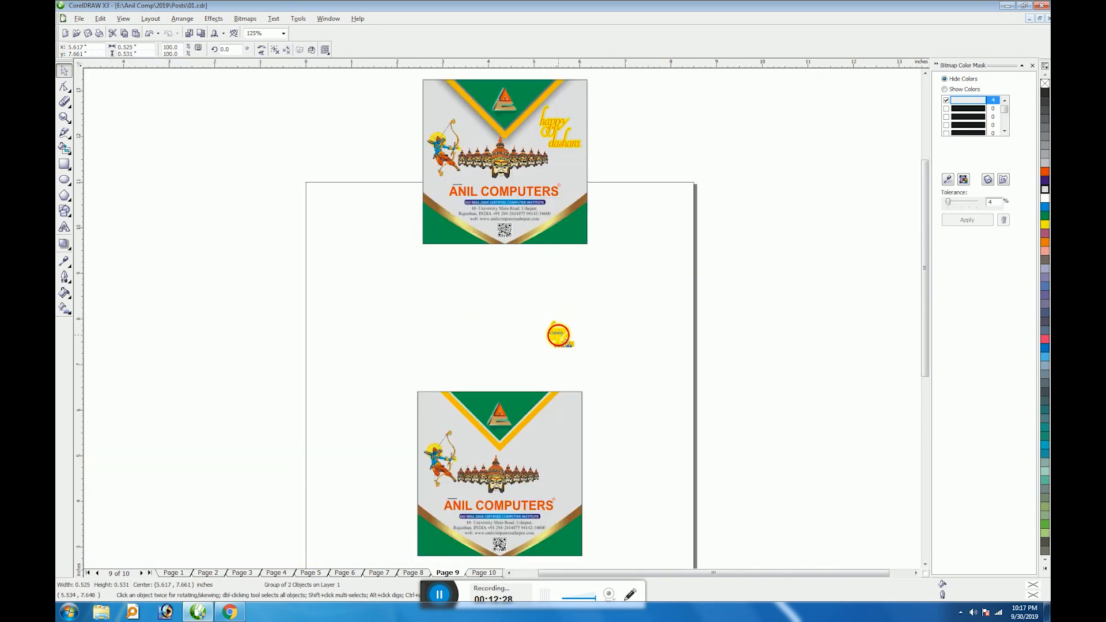
{"action": "left_click_drag", "start_coordinate": [558, 336], "coordinate": [554, 435]}
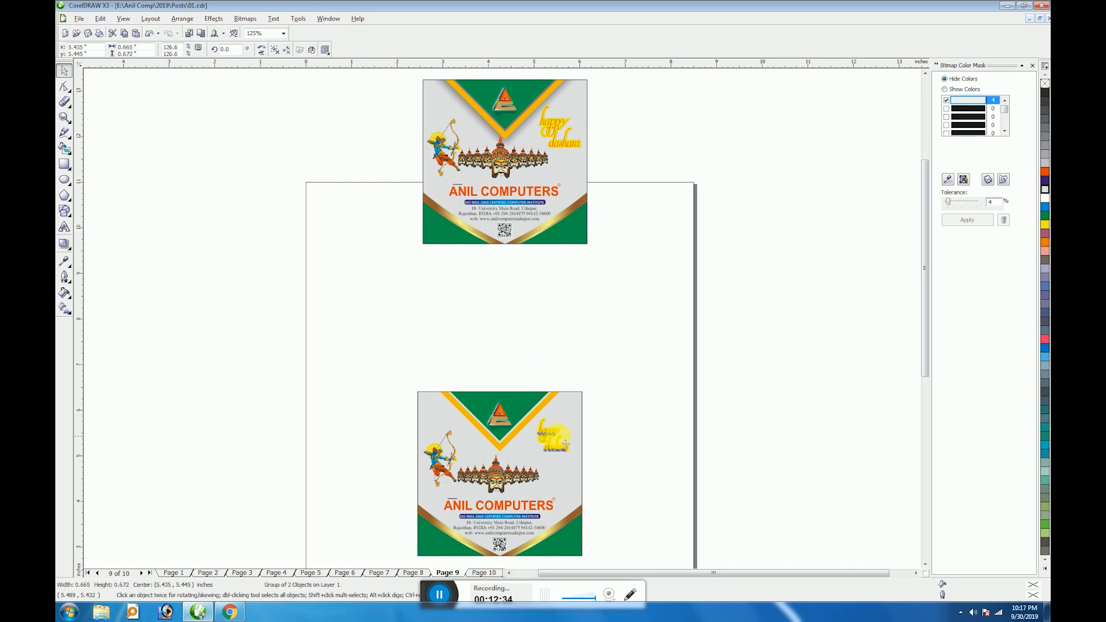
Delete the original reference poster above the new one.
{"action": "left_click_drag", "start_coordinate": [373, 296], "coordinate": [681, 55]}
{"action": "key", "text": "Delete"}
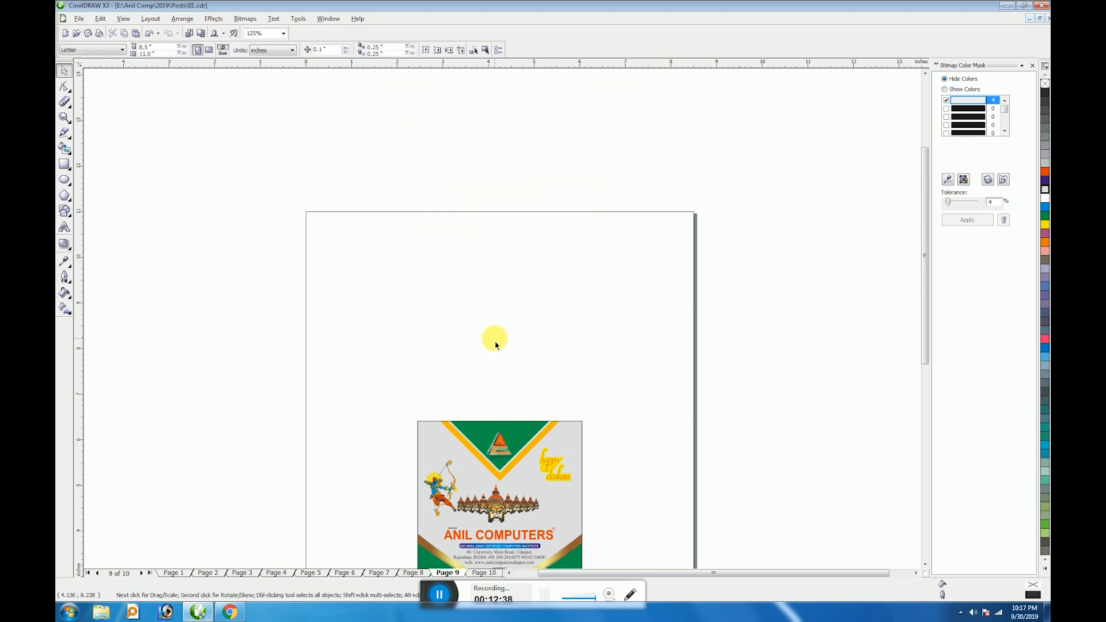
Group the new poster with its greeting and centre the group on the page.
{"action": "scroll", "coordinate": [502, 318], "scroll_direction": "down", "scroll_amount": 1}
{"action": "left_click_drag", "start_coordinate": [421, 308], "coordinate": [637, 552]}
{"action": "key", "text": "ctrl+g"}
{"action": "key", "text": "p"}
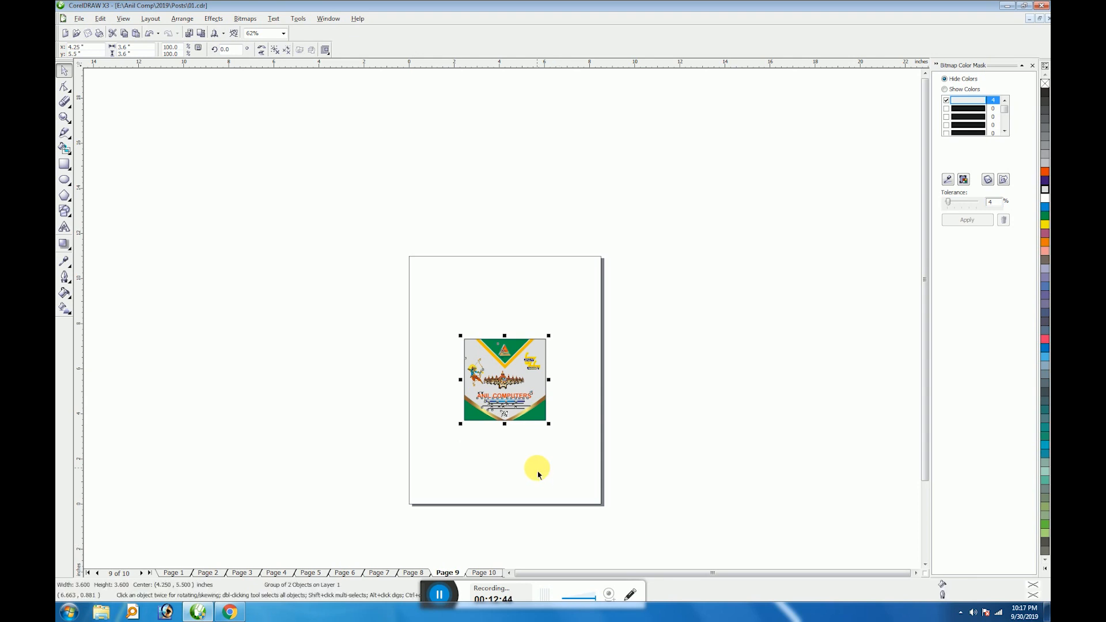
Export only the selected poster to the Desktop as a JPEG bitmap.
{"action": "key", "text": "ctrl+e"}
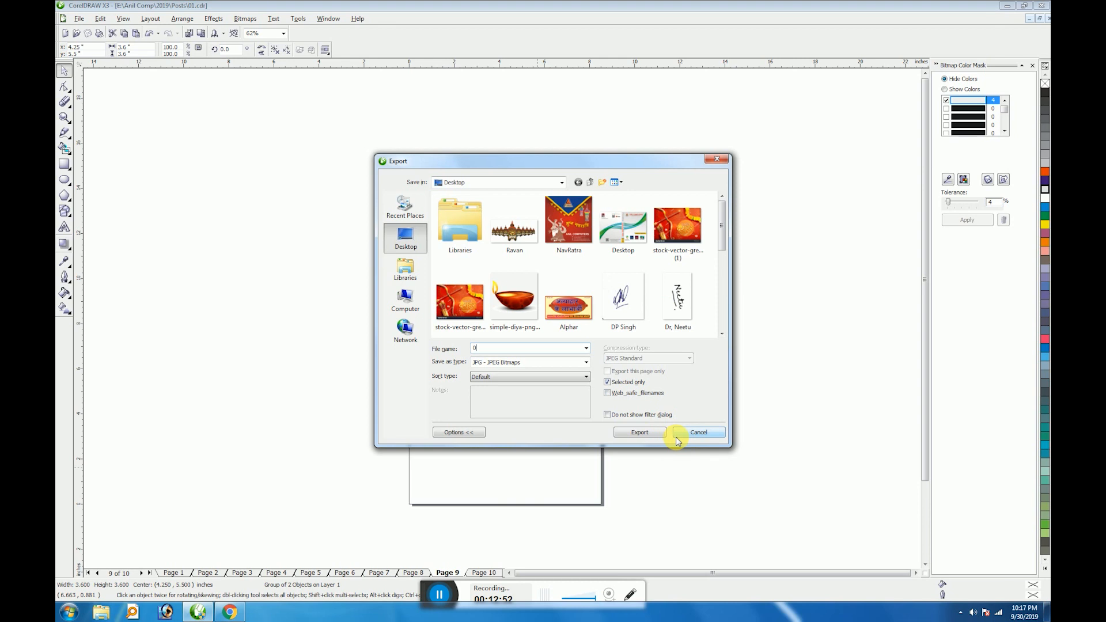
{"action": "key", "text": "Return"}
{"action": "key", "text": "Return"}
Examine the finished poster enlarged and in a full-screen preview.
{"action": "key", "text": "shift+F2"}
{"action": "key", "text": "F9"}
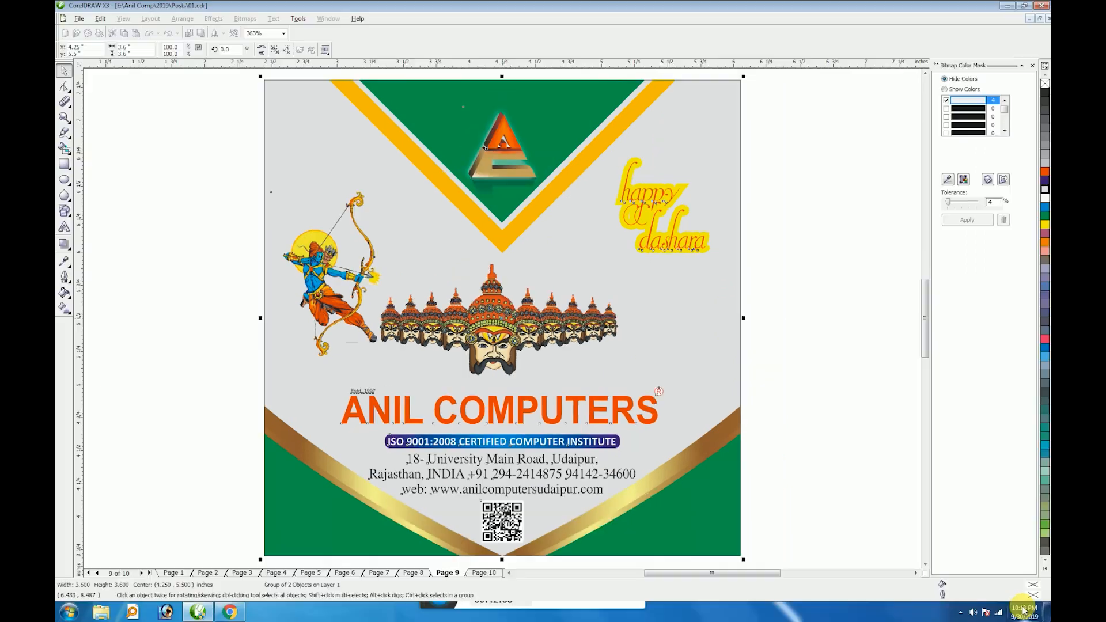
{"action": "key", "text": "Escape"}
{"action": "left_click", "coordinate": [960, 612]}
{"action": "left_click", "coordinate": [976, 525]}
{"action": "left_click", "coordinate": [966, 614]}
{"action": "left_click", "coordinate": [961, 612]}
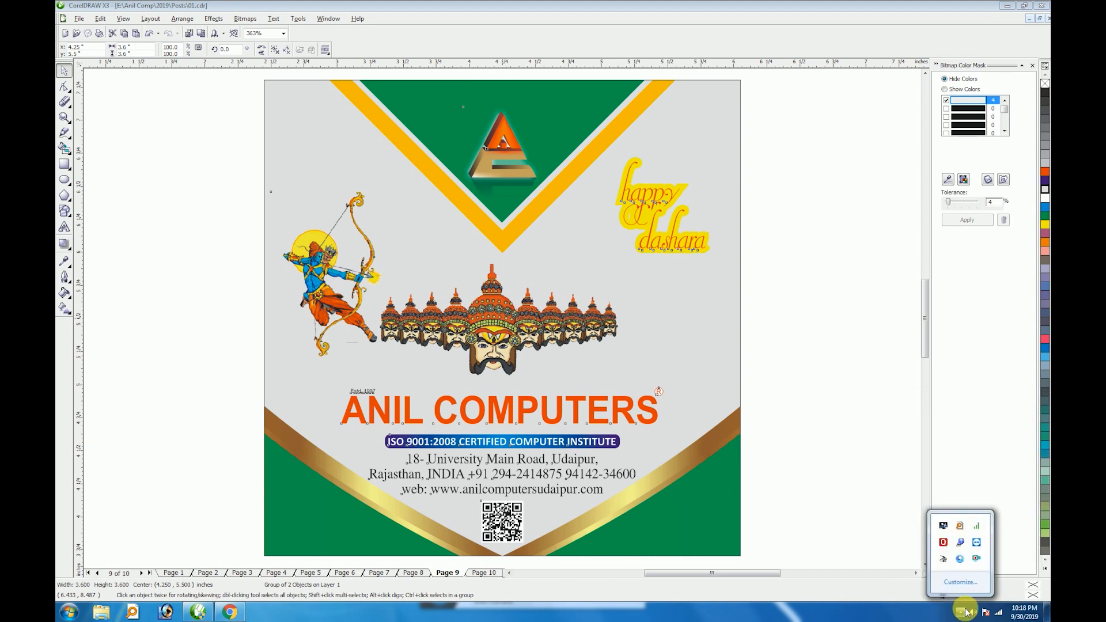
{"action": "right_click", "coordinate": [977, 559]}
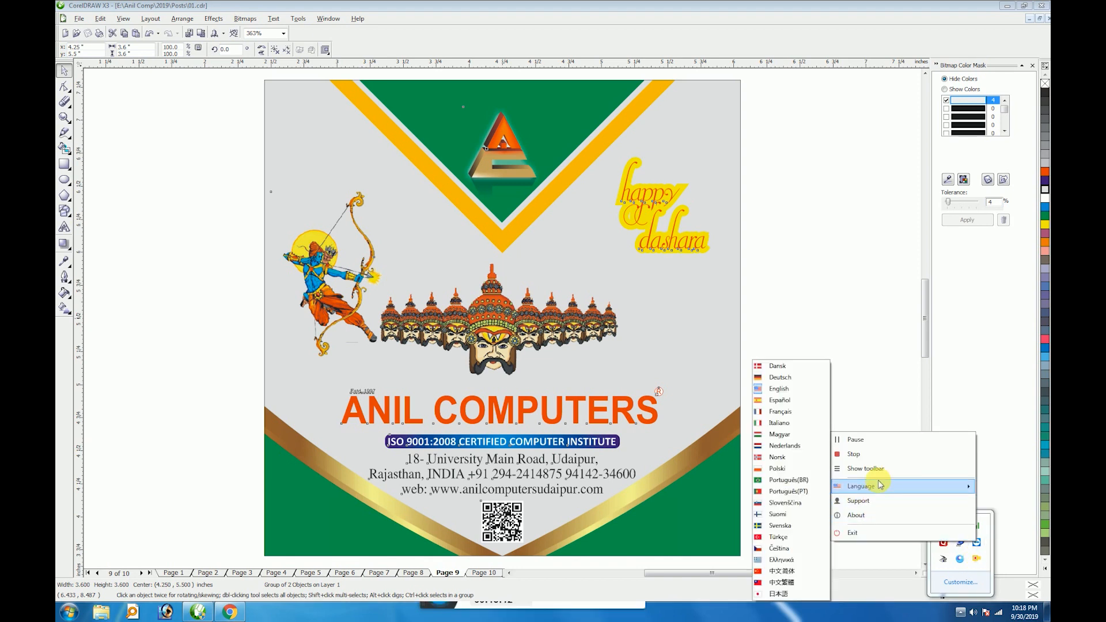
{"action": "left_click", "coordinate": [854, 455]}
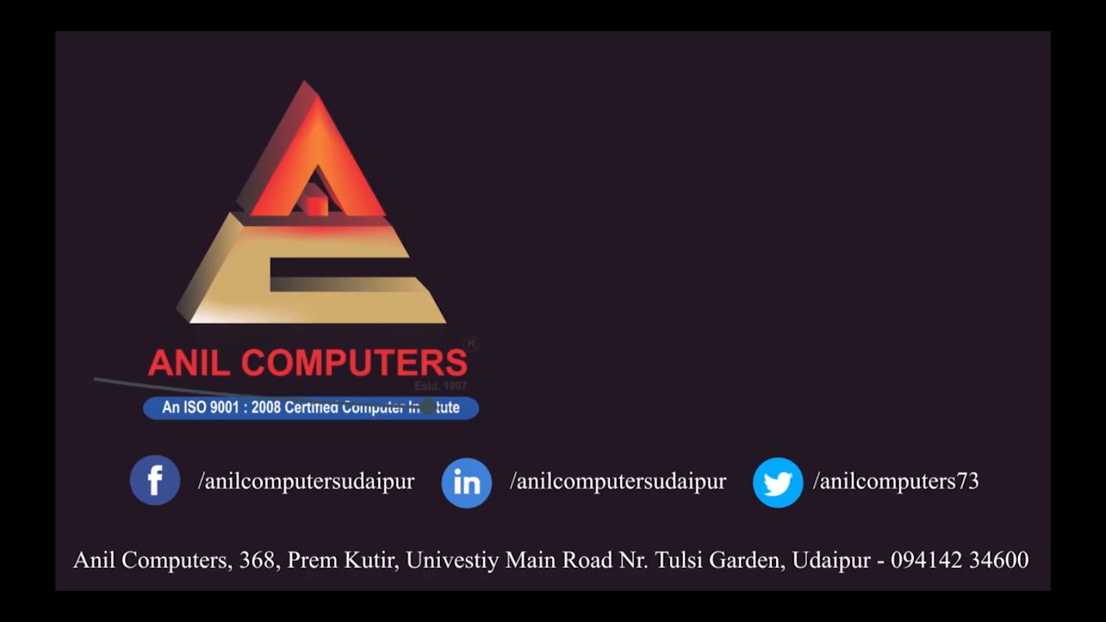